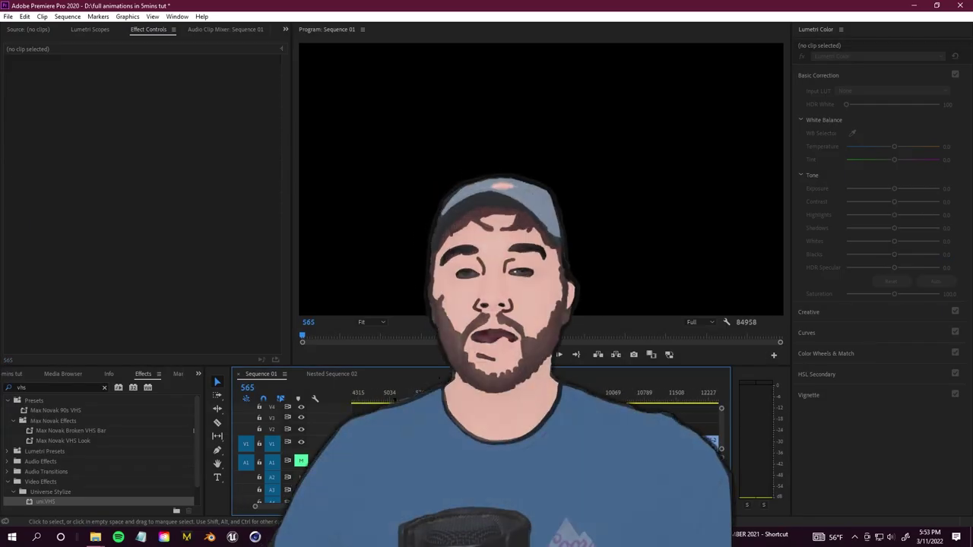
- Look over the page of "Tailing Missions from the NPC's Perspective" and play part of the video in full screen
scroll(532, 449, down, 3)
scroll(532, 449, up, 3)
scroll(533, 448, up, 2)
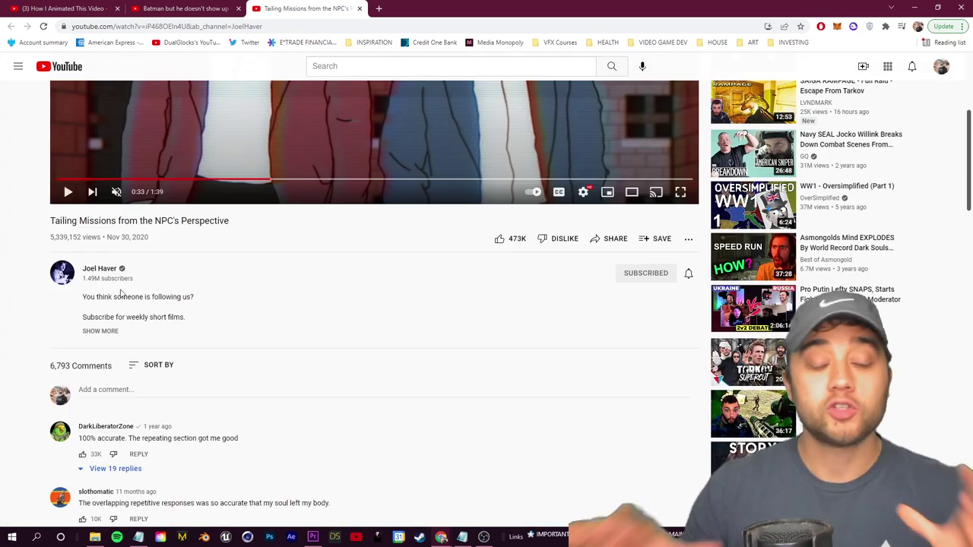
scroll(120, 293, down, 1)
scroll(24, 368, up, 4)
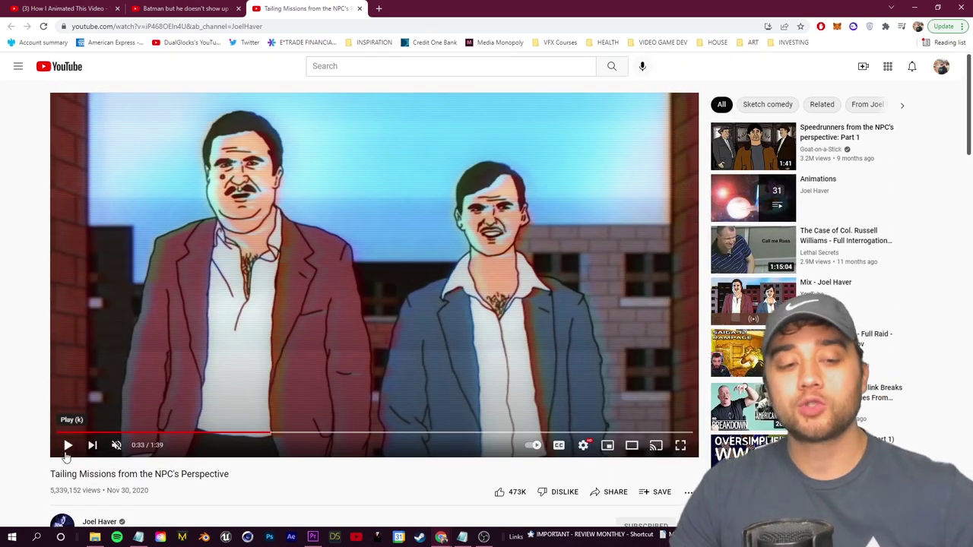
click(66, 451)
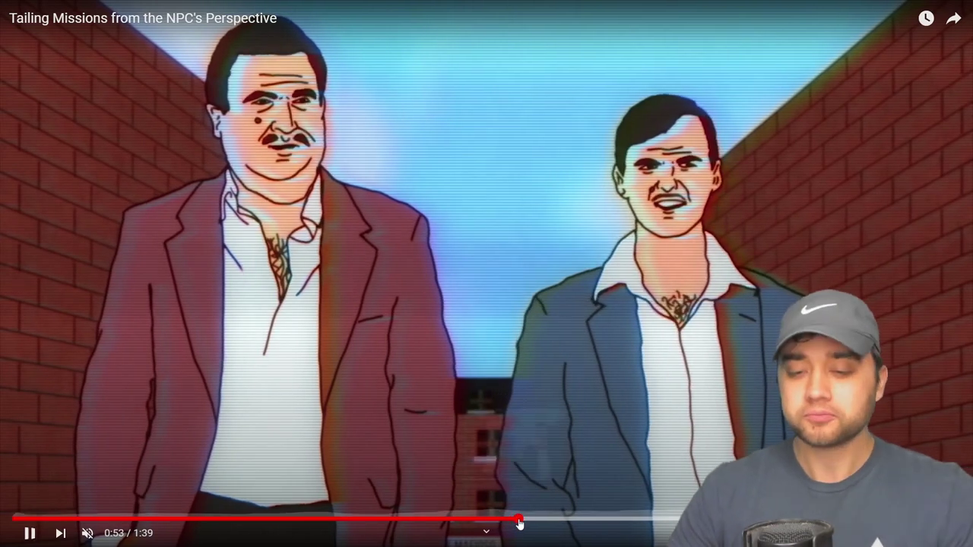
click(502, 348)
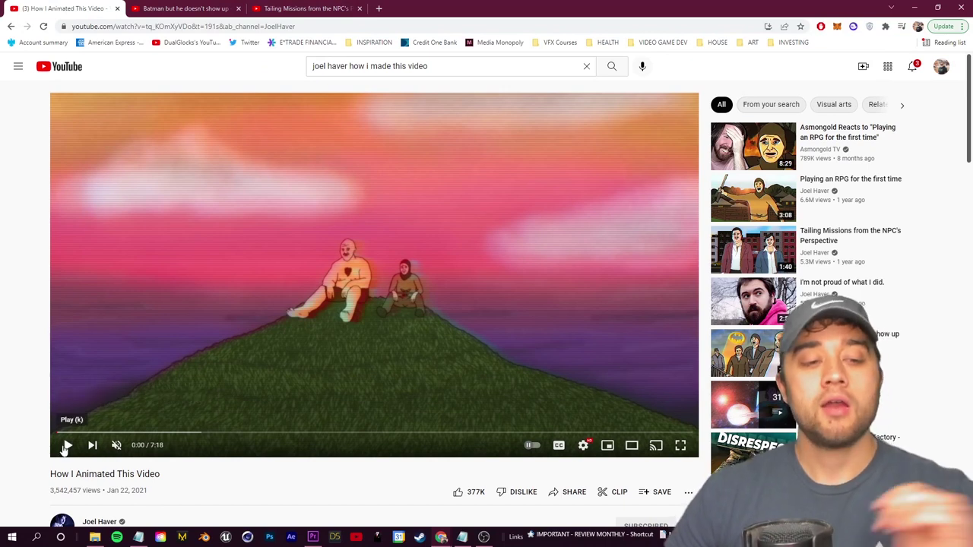
- Skim the first part of "How I Animated This Video" and look through its comments
click(77, 433)
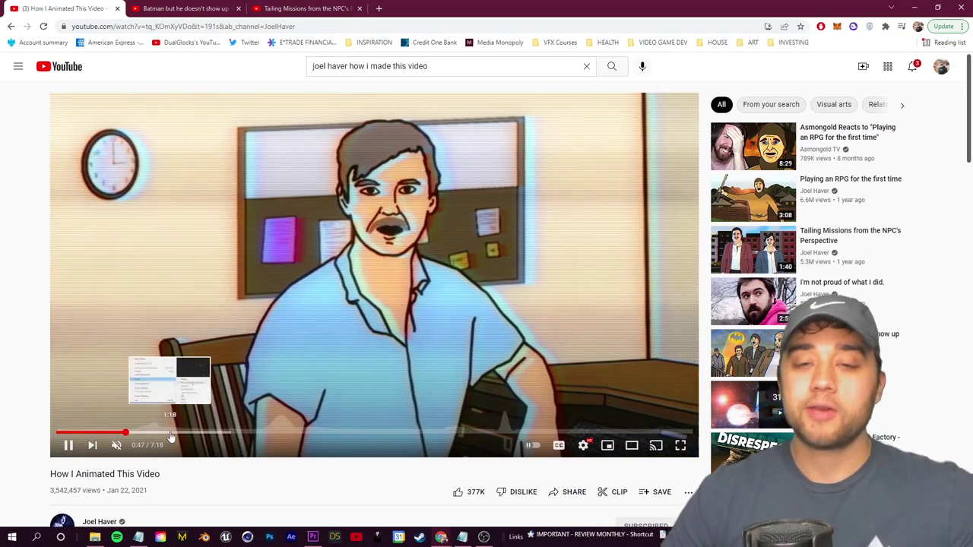
click(195, 433)
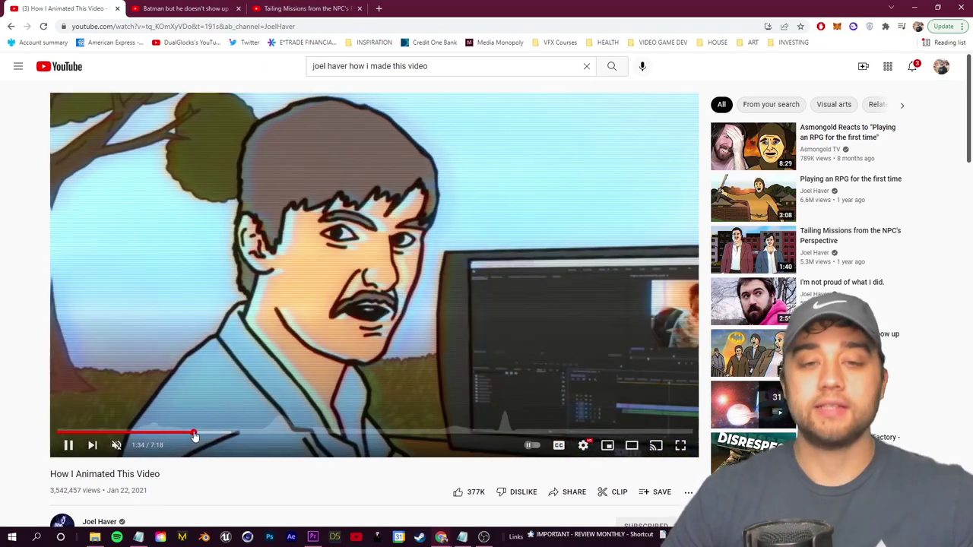
scroll(213, 457, down, 6)
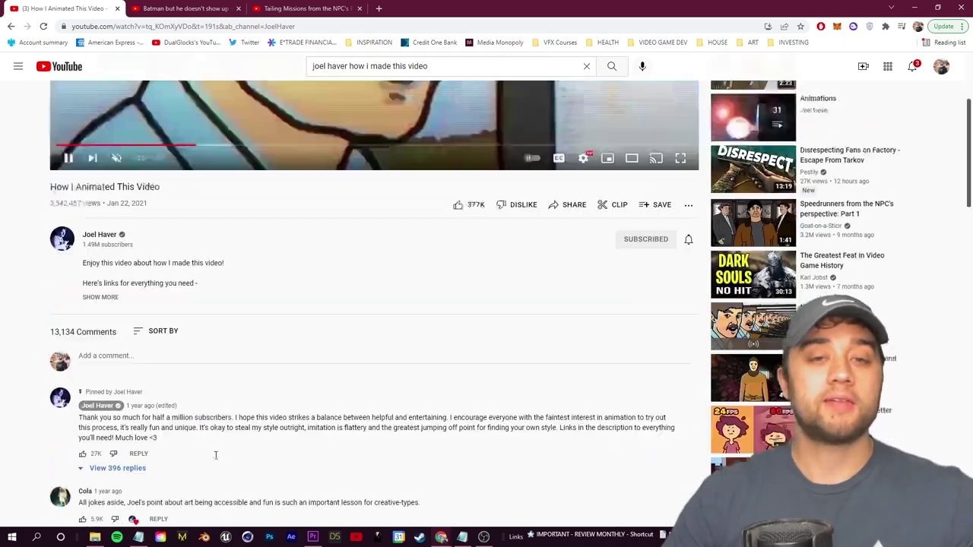
key(space)
scroll(169, 276, down, 10)
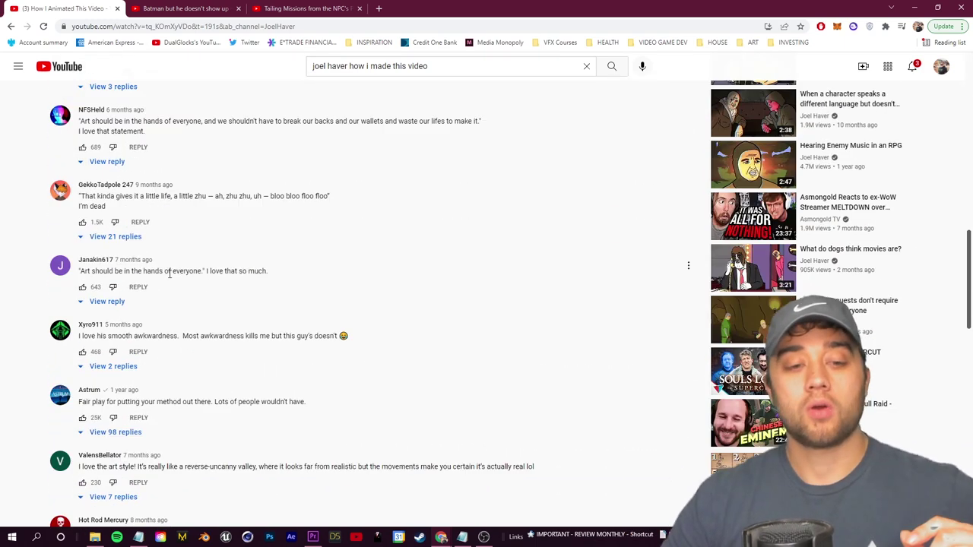
scroll(74, 467, down, 3)
scroll(70, 460, up, 18)
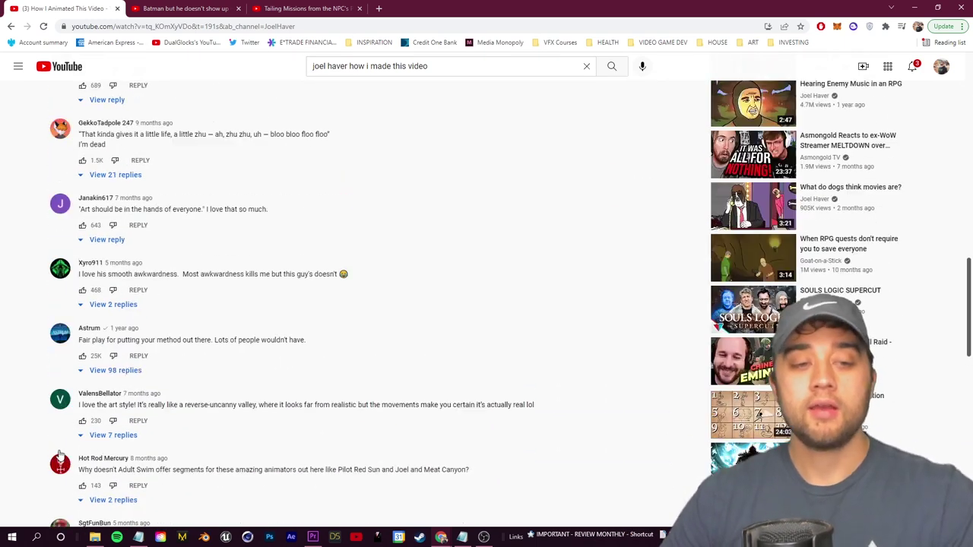
- Watch the section of "How I Animated This Video" around 2:26 to 2:39 in full screen and exit full screen
click(273, 434)
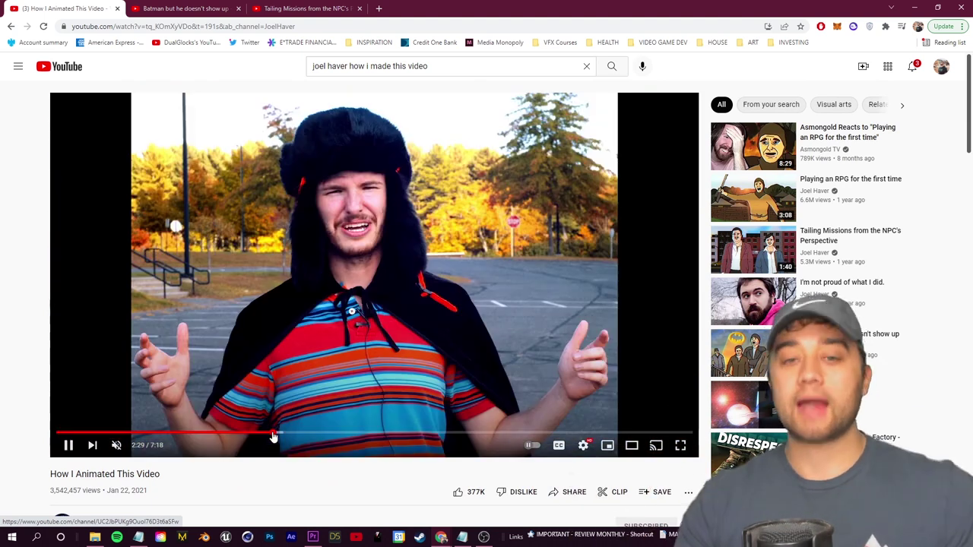
click(680, 445)
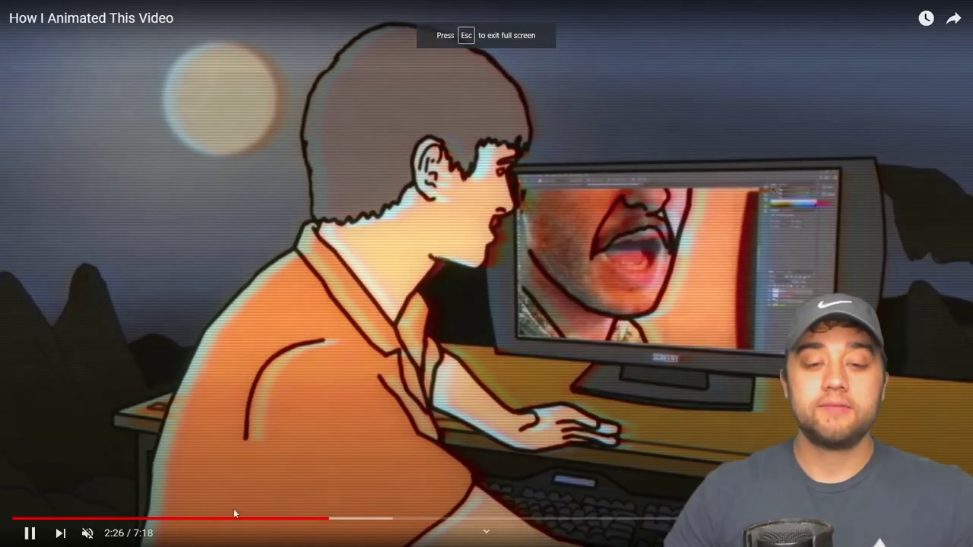
click(338, 520)
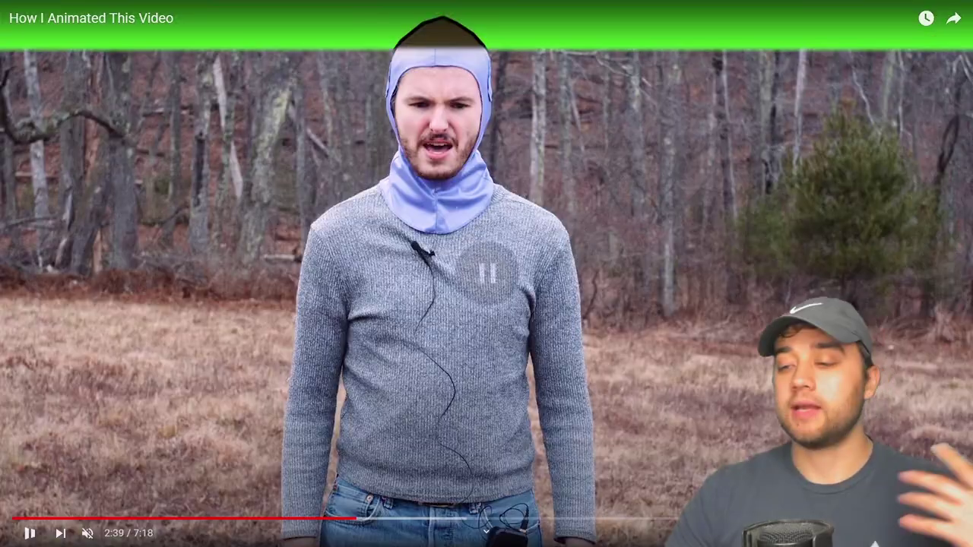
key(Escape)
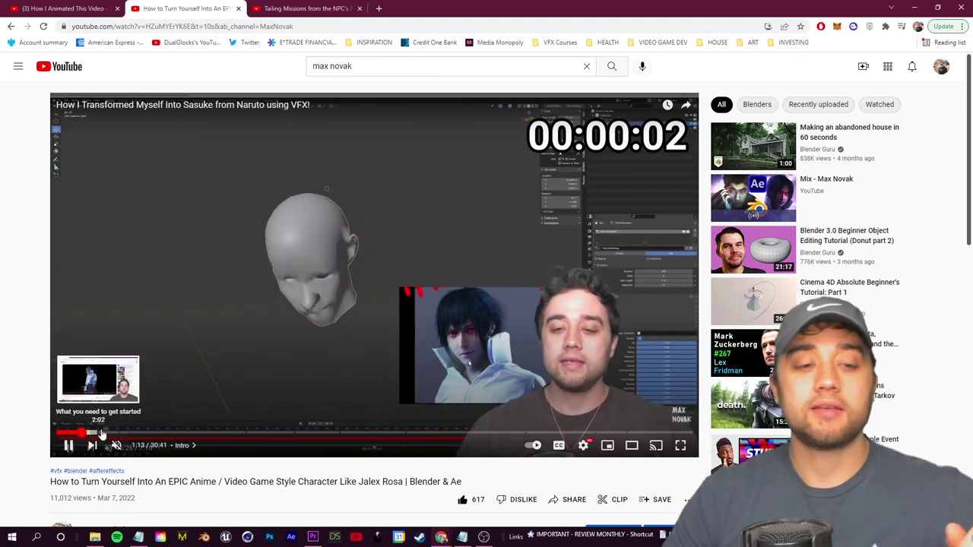
- Skim several chapters of the Blender and After Effects anime-character tutorial and examine its Sasuke example in the intro
click(131, 433)
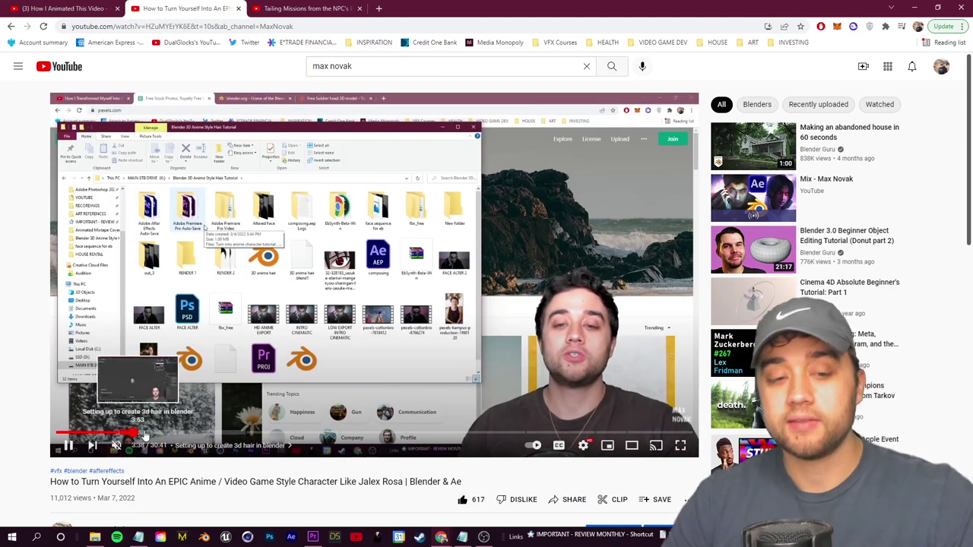
click(311, 433)
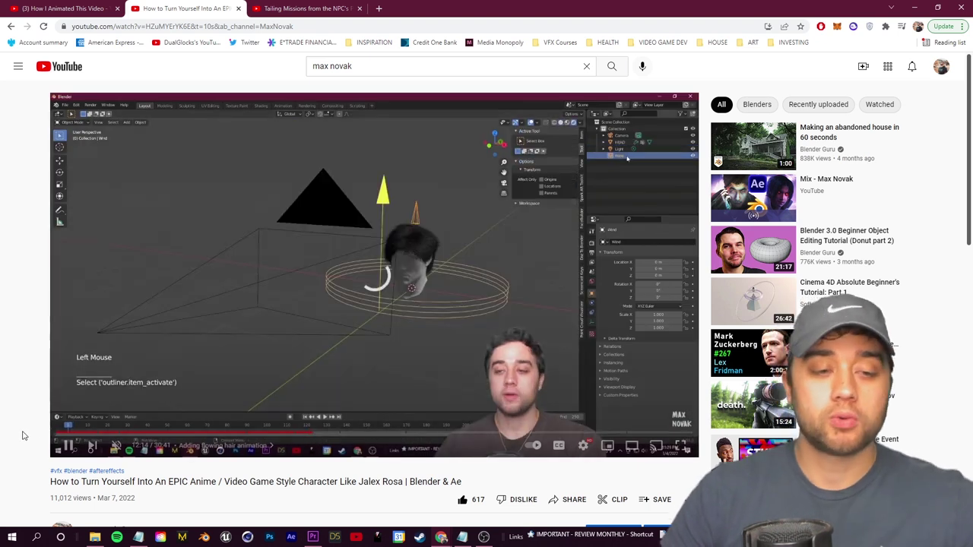
click(75, 433)
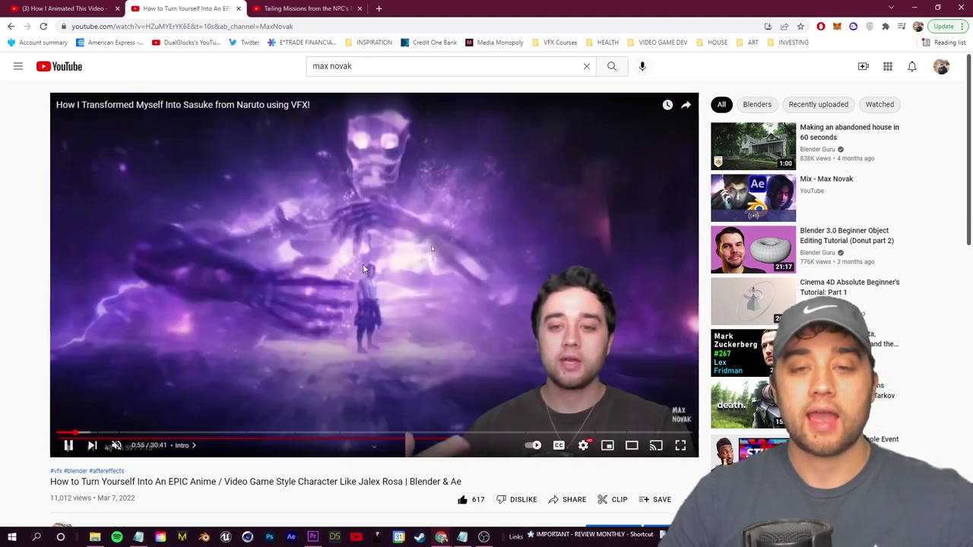
click(70, 433)
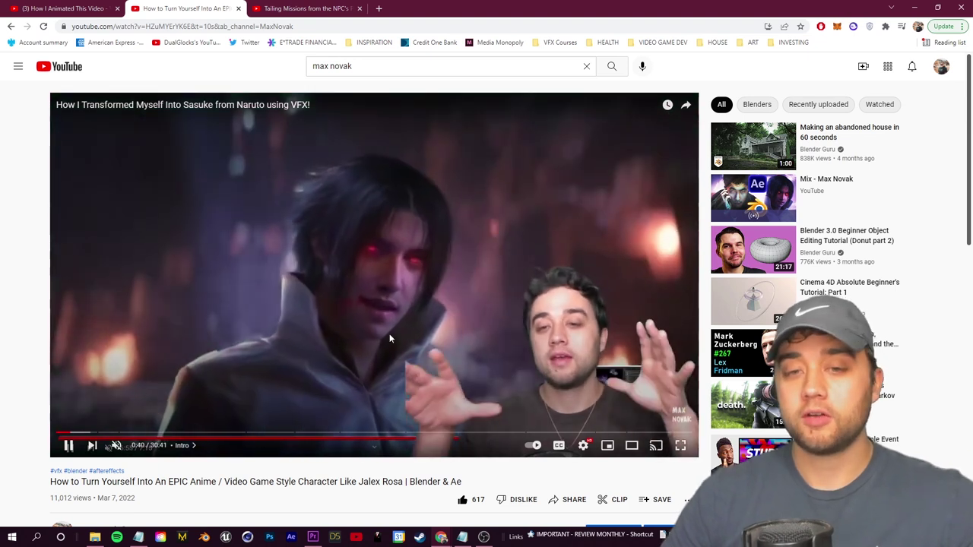
click(427, 347)
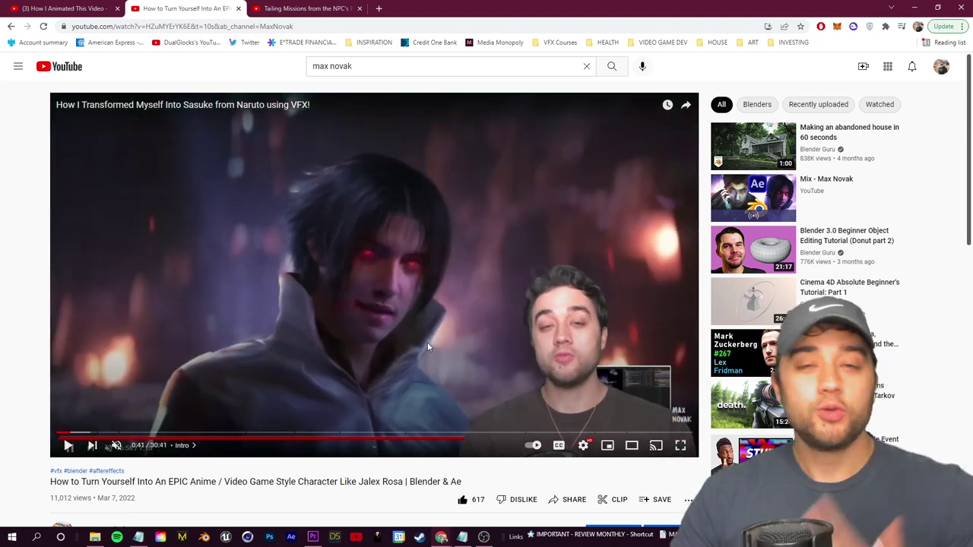
click(476, 433)
- Return to "How I Animated This Video", play a short part, pause it and minimize the browser
click(92, 8)
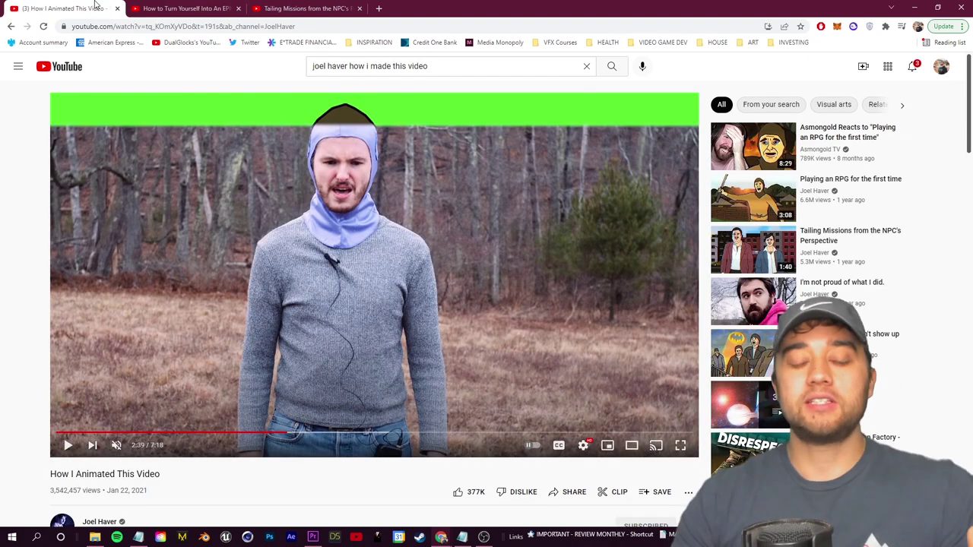
click(379, 377)
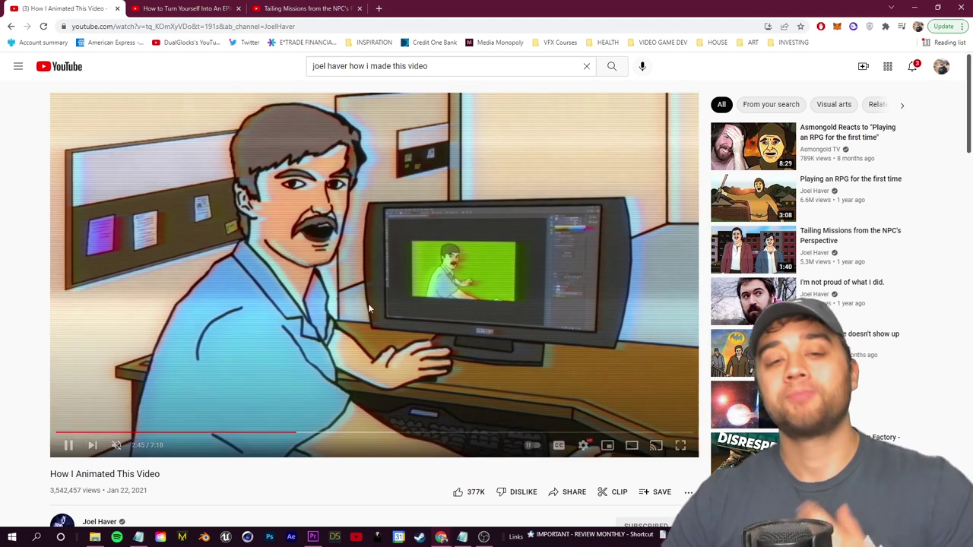
click(355, 321)
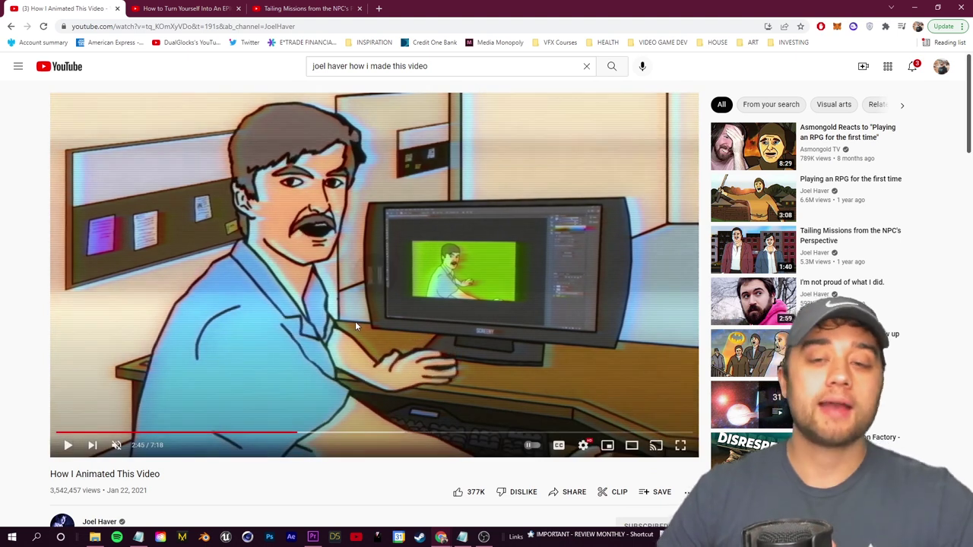
click(916, 6)
- Browse the Pexels "man standing" video results and replay an earlier part of "Tailing Missions from the NPC's Perspective"
click(455, 5)
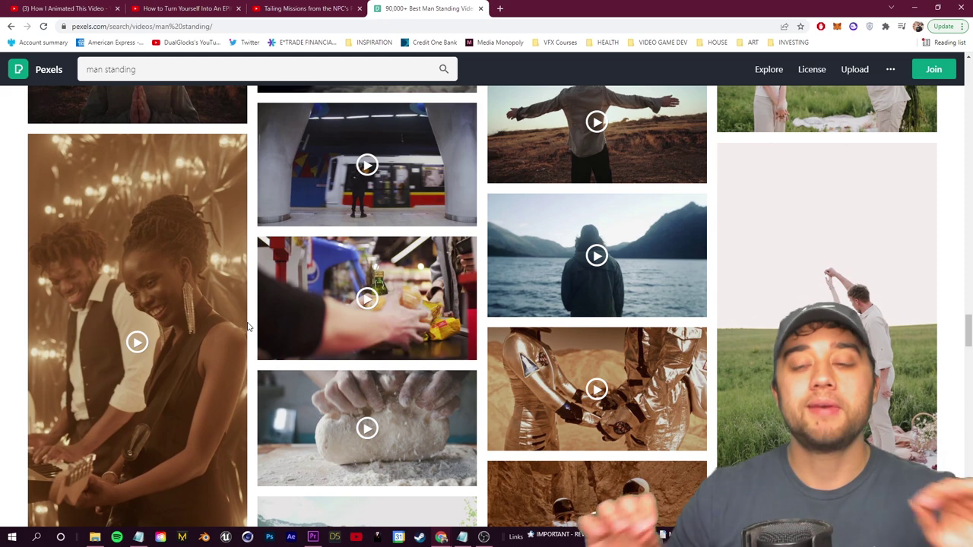
scroll(363, 399, down, 1)
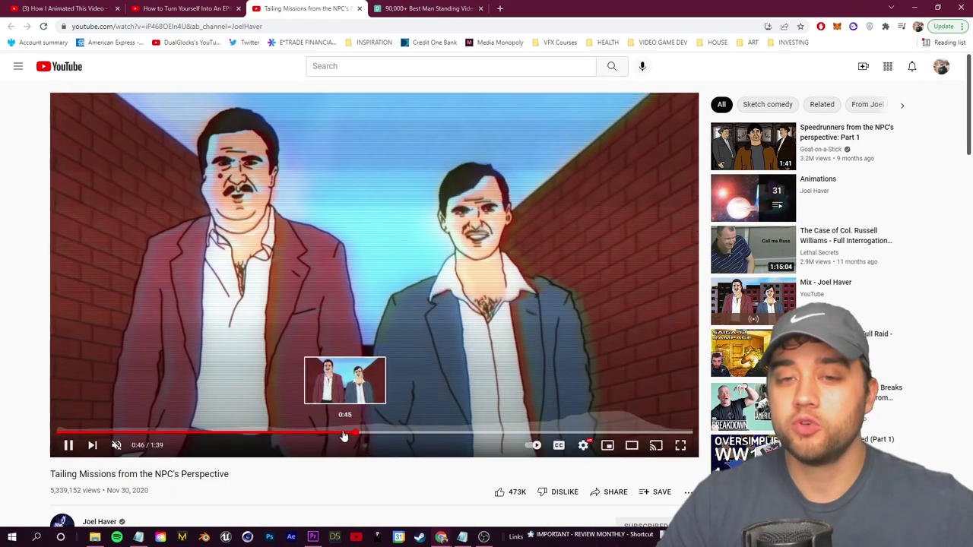
click(236, 438)
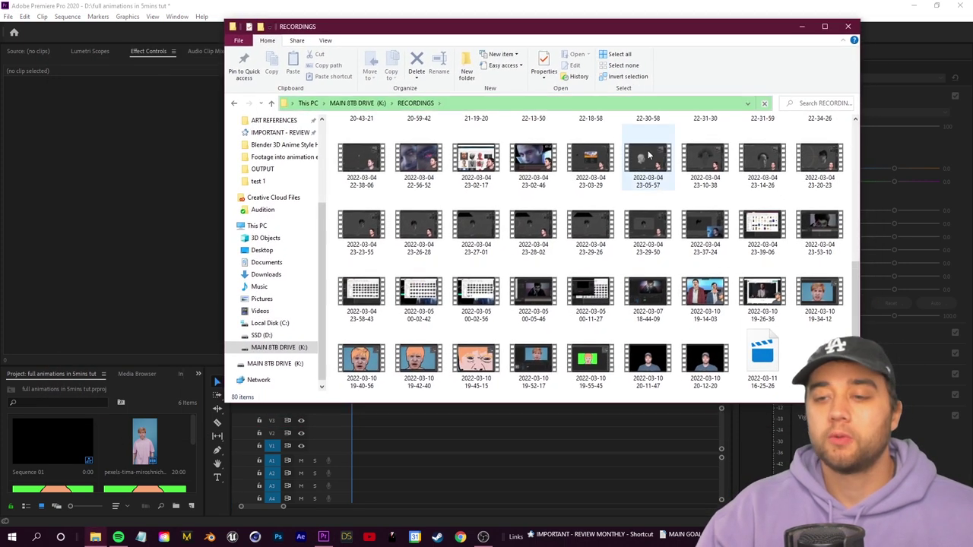
click(648, 363)
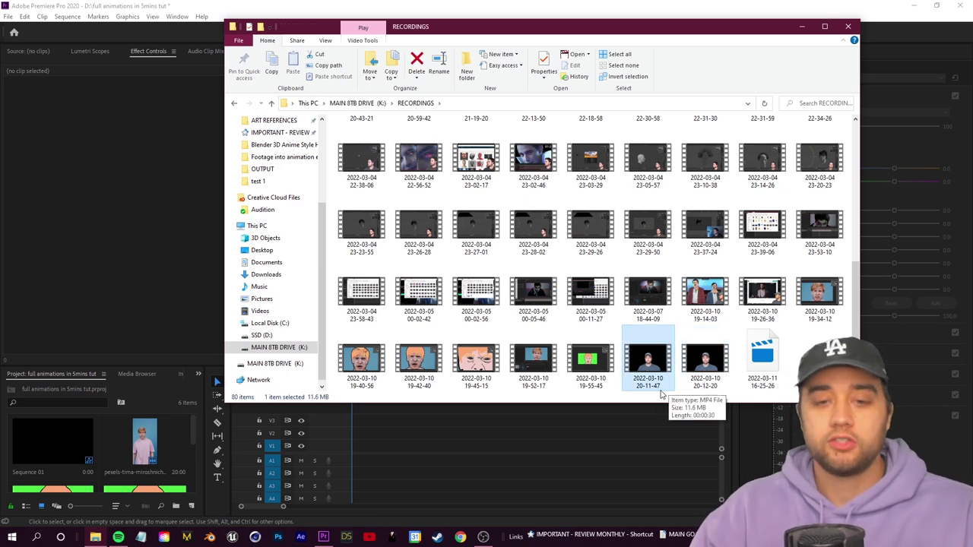
drag(648, 363, 373, 426)
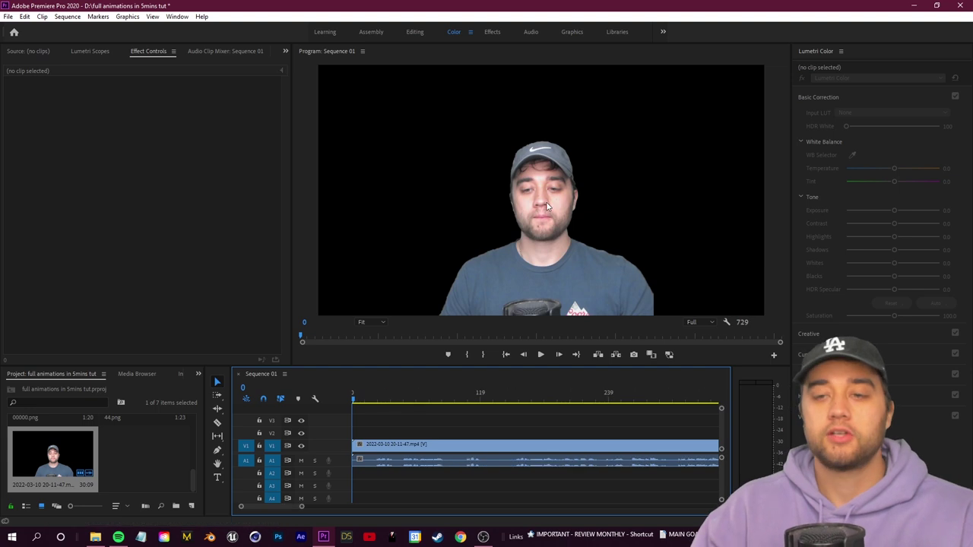
key(grave)
key(grave)
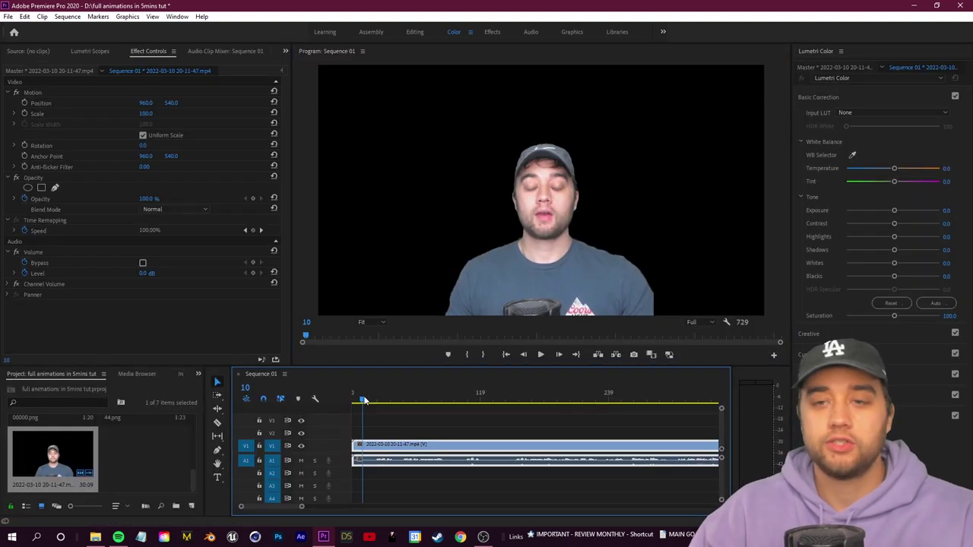
key(minus)
key(minus)
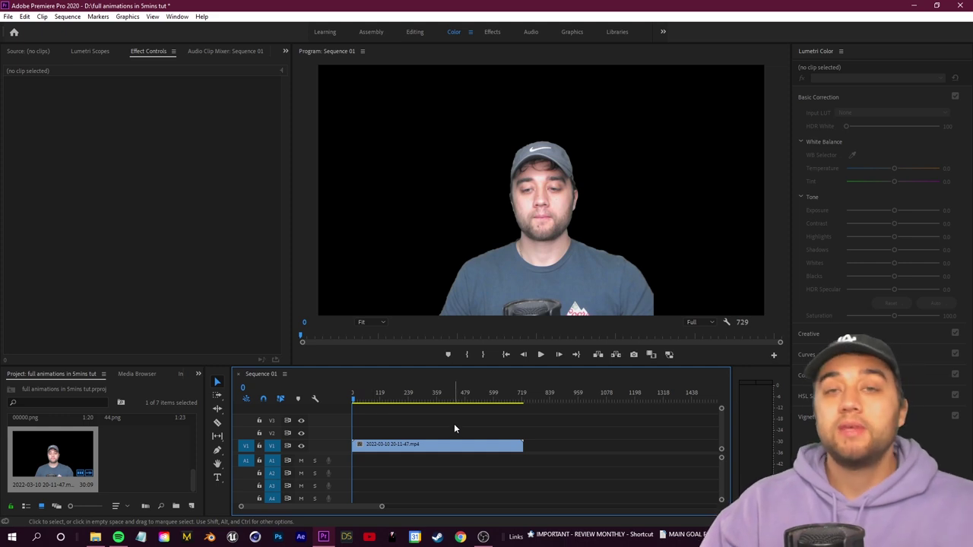
- Open the media export settings for Sequence 01 with PNG as the output format
click(7, 17)
mouse_move(69, 310)
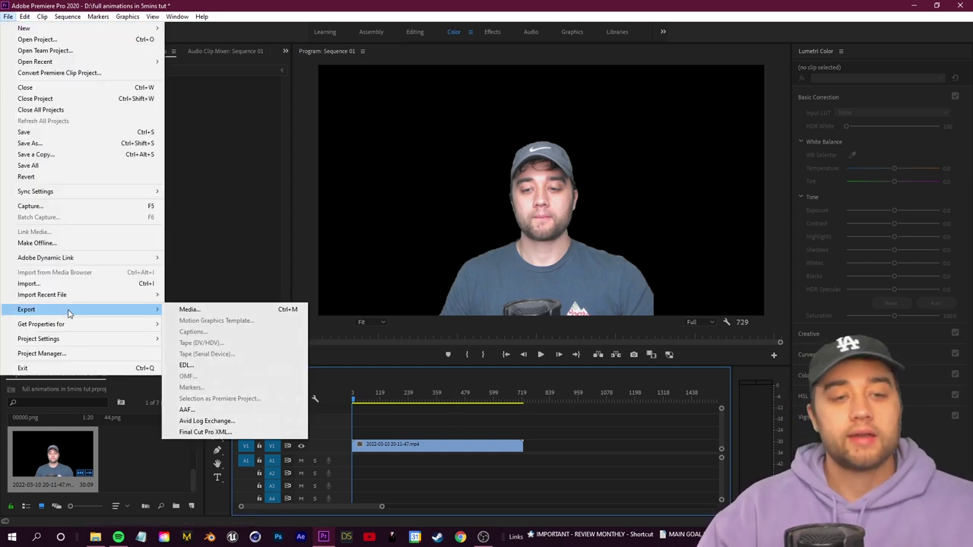
click(212, 313)
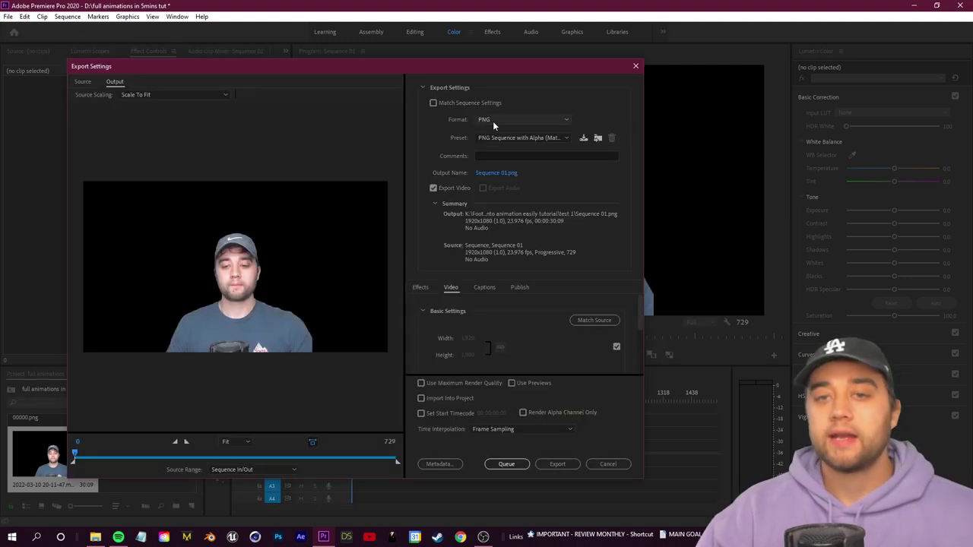
click(495, 120)
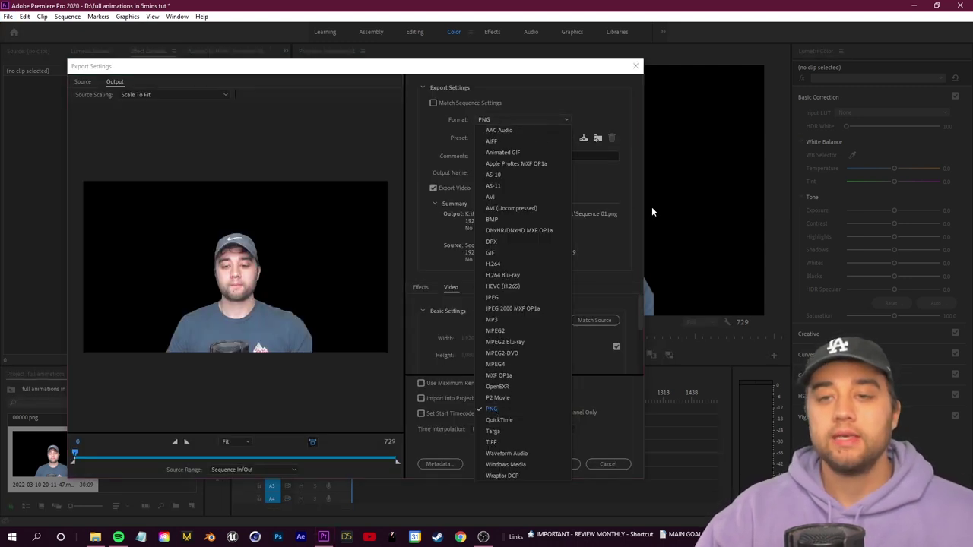
click(623, 196)
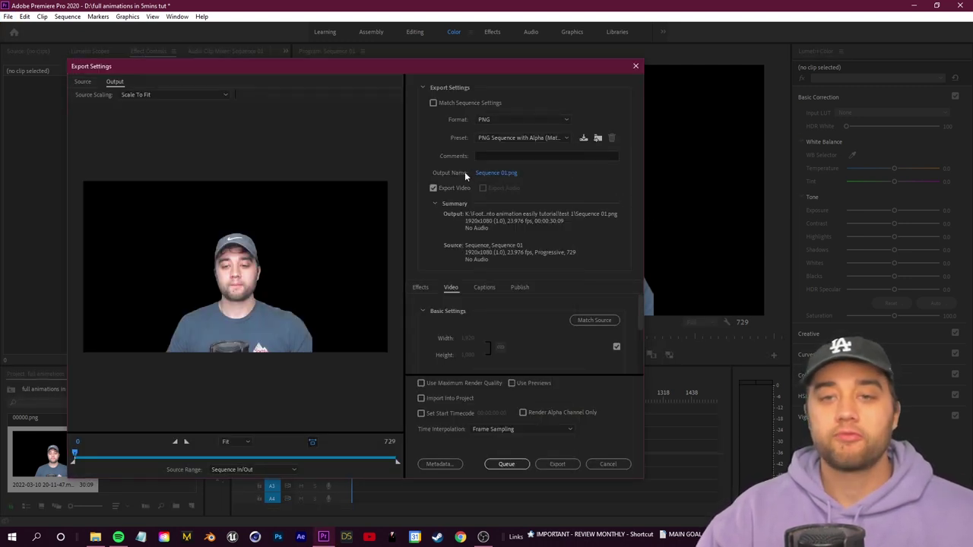
- Create a folder named TUTORIAL EXPORT inside "Footage into animation easily tutorial" and open it as the export destination
click(496, 173)
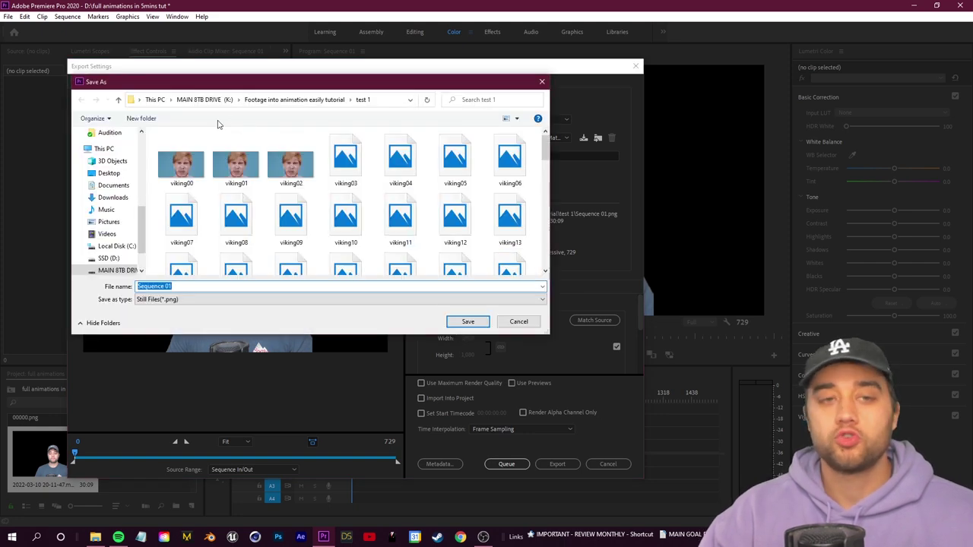
click(274, 100)
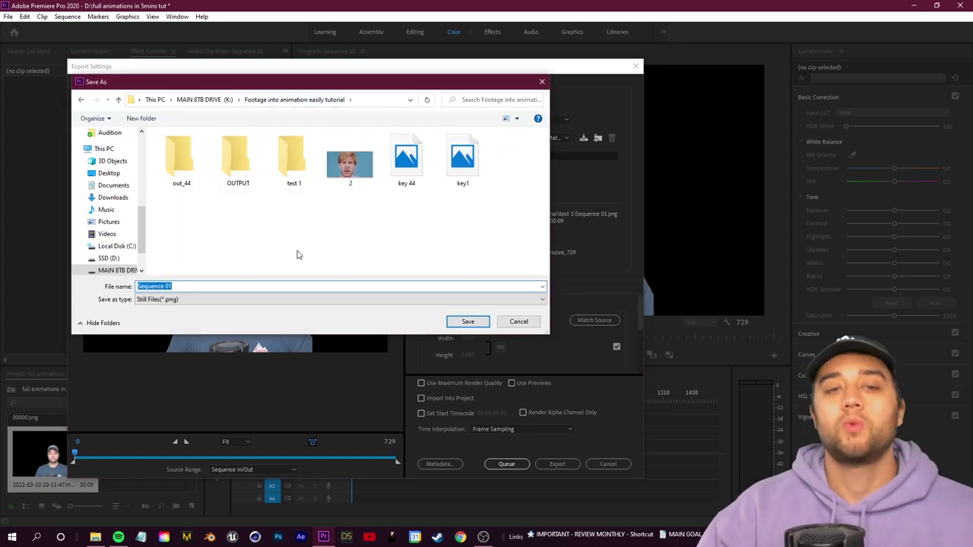
right_click(215, 226)
mouse_move(150, 352)
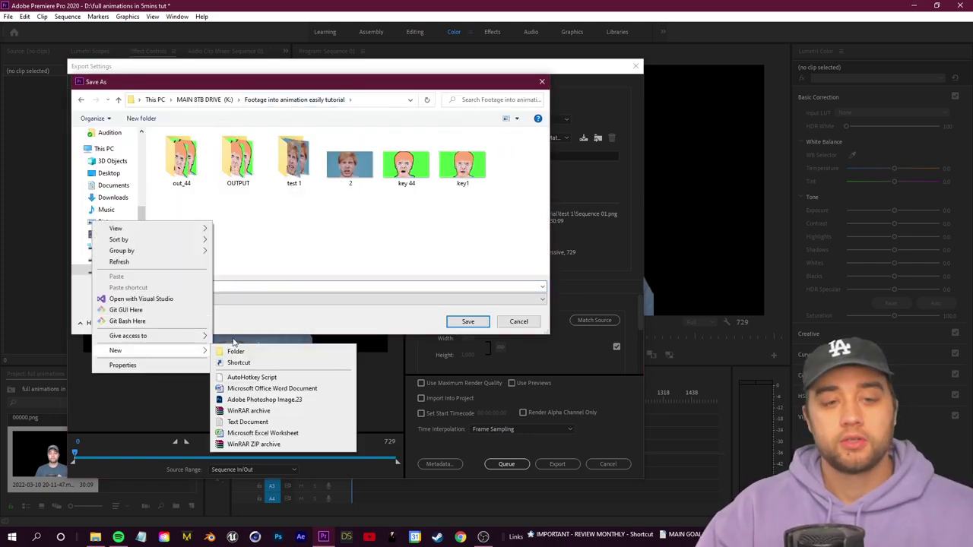
click(228, 347)
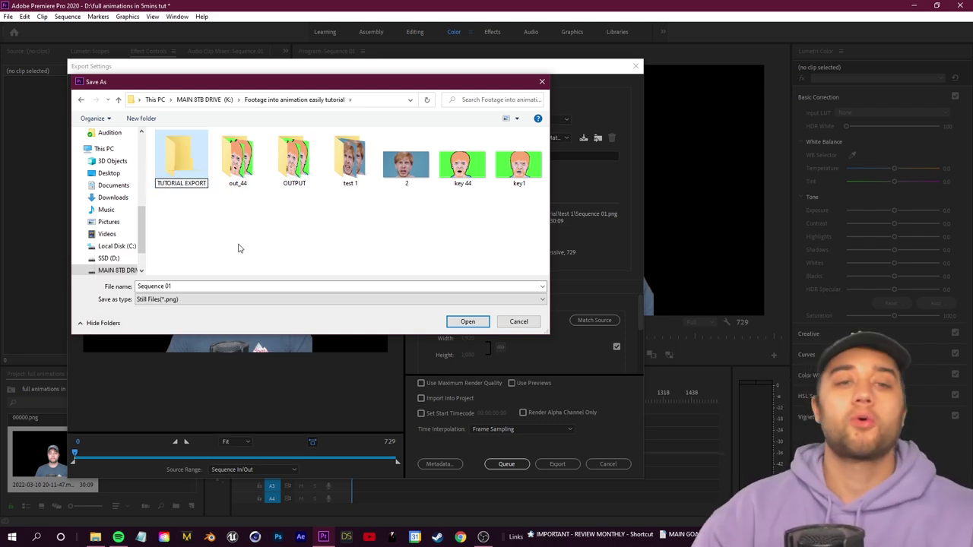
key(Return)
double_click(350, 175)
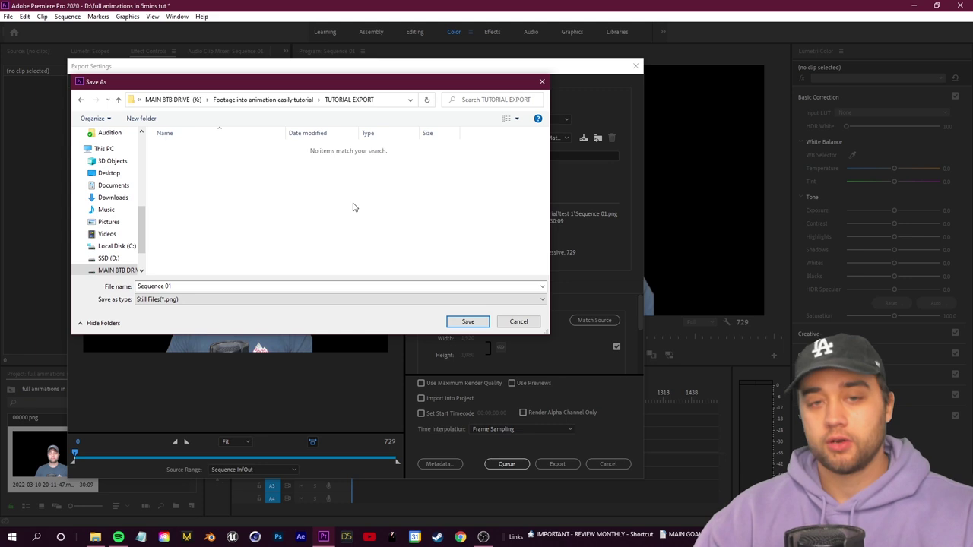
- Name the output file tut and export the PNG sequence
click(167, 286)
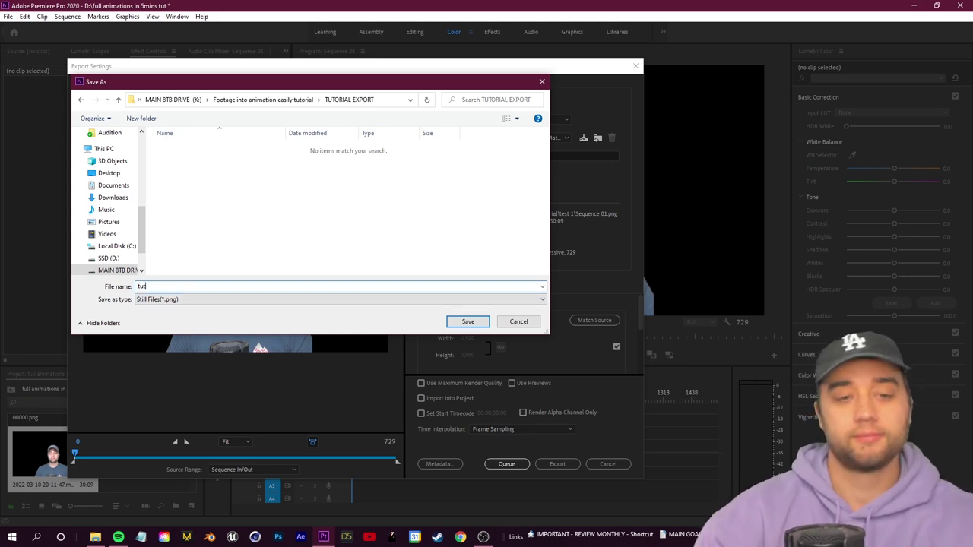
key(Return)
click(563, 465)
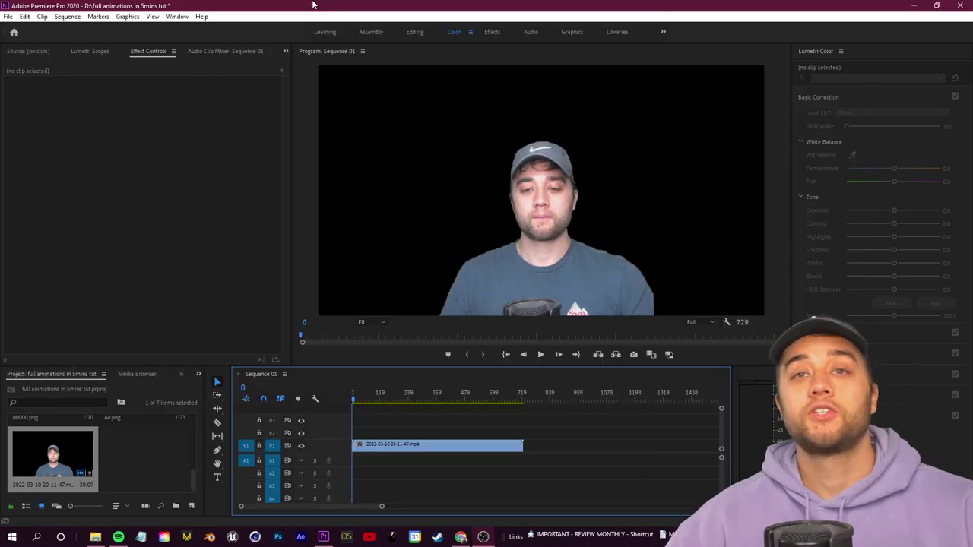
- Switch to Photoshop and paint the beard, moustache and chin patch in orange on Layer 2 of viking00.png
click(292, 538)
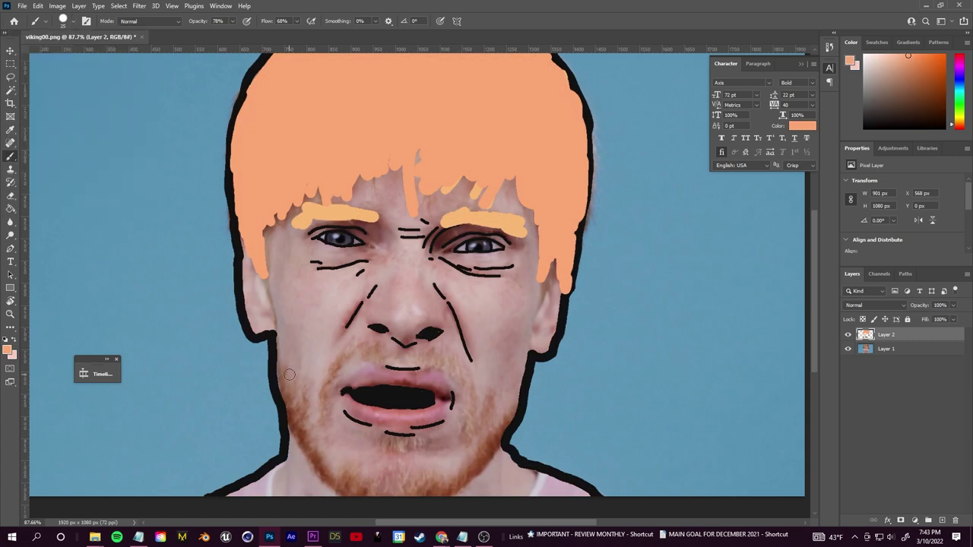
mouse_move(282, 362)
mouse_down()
mouse_move(287, 401)
mouse_move(517, 411)
mouse_up()
drag(324, 416, 470, 435)
drag(381, 441, 425, 448)
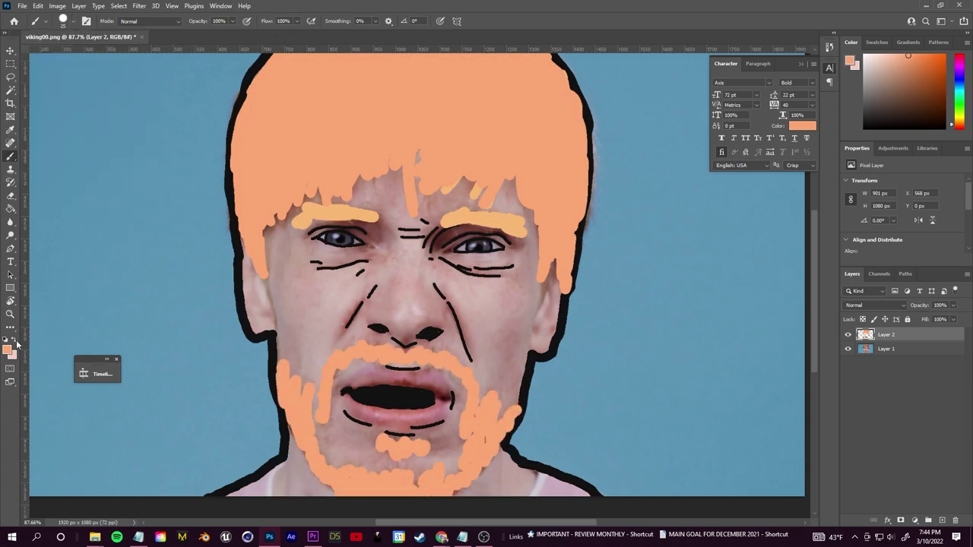
- Swap the foreground and background colours and use the Paint Bucket on the face and the areas beside the neck
click(13, 340)
click(10, 210)
click(403, 281)
click(285, 475)
click(524, 479)
click(9, 351)
click(826, 162)
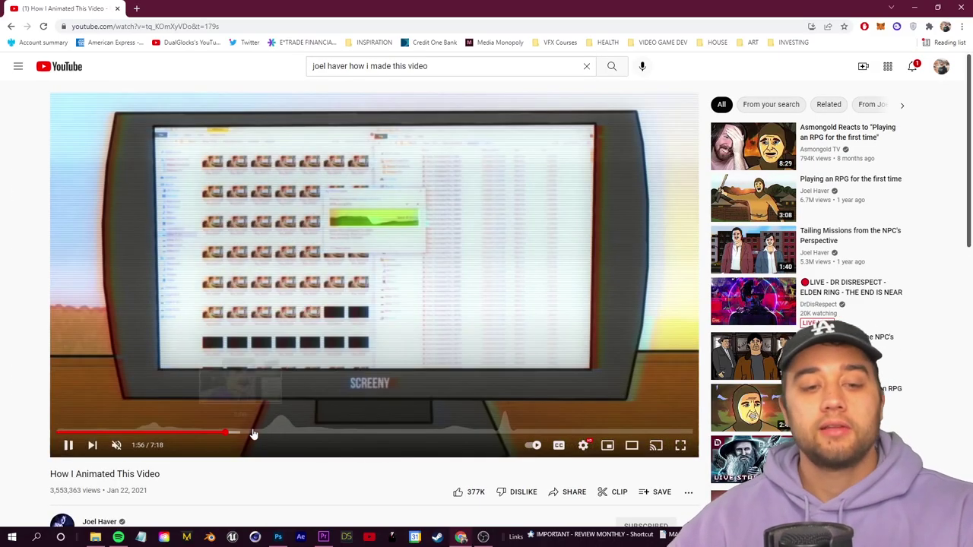
- Skip ahead in "How I Animated This Video" on YouTube
click(271, 434)
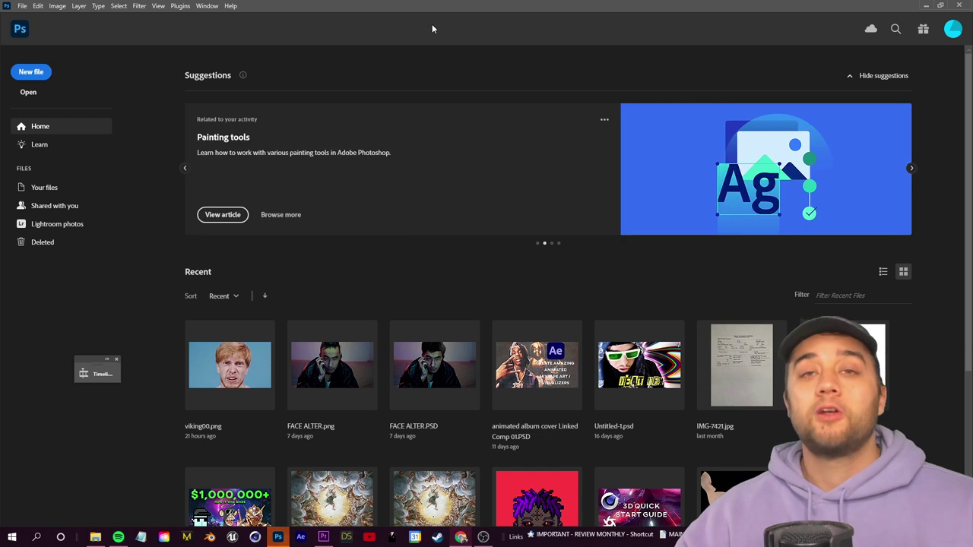
- Open the first exported frame, tut000, from the TUTORIAL EXPORT folder in Photoshop
click(28, 92)
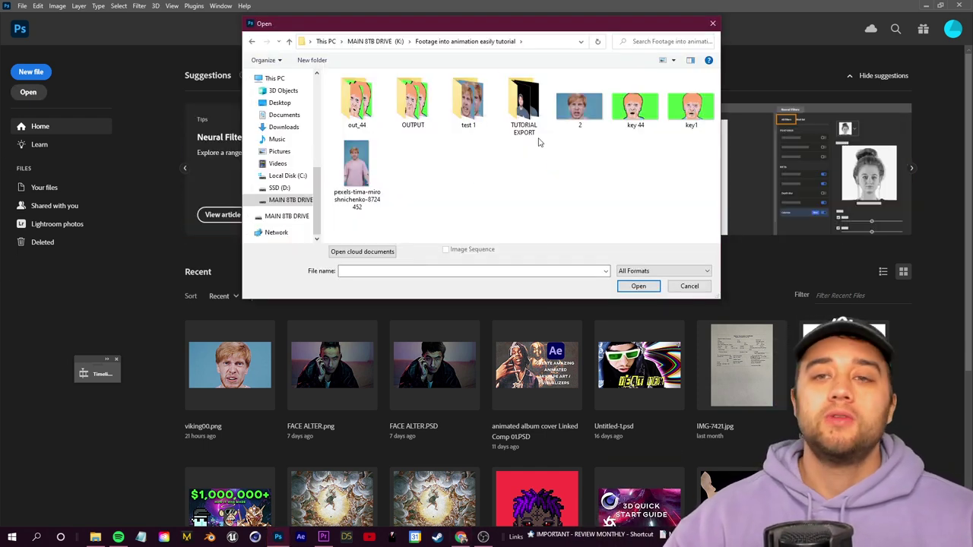
double_click(536, 133)
mouse_move(717, 89)
mouse_down()
mouse_move(727, 184)
mouse_move(720, 198)
mouse_move(723, 78)
mouse_up()
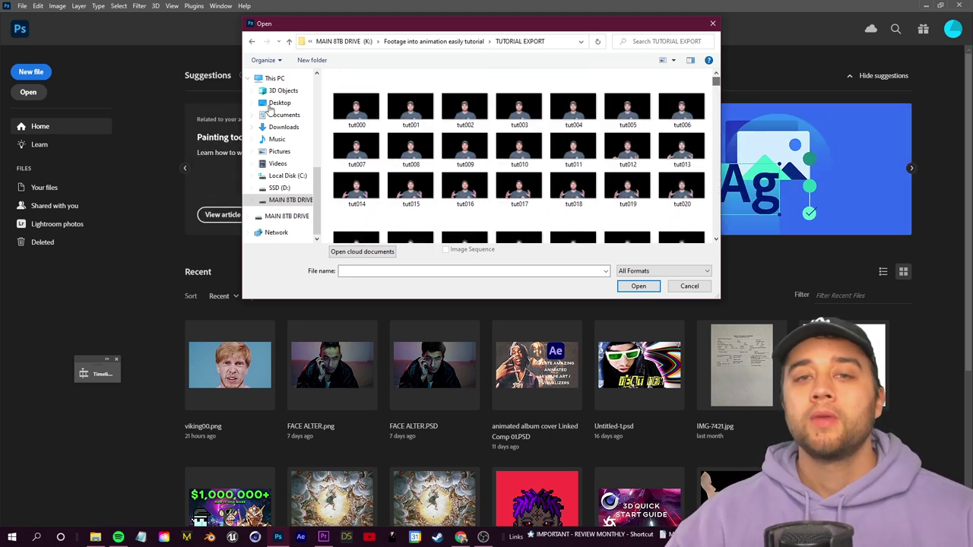
click(354, 113)
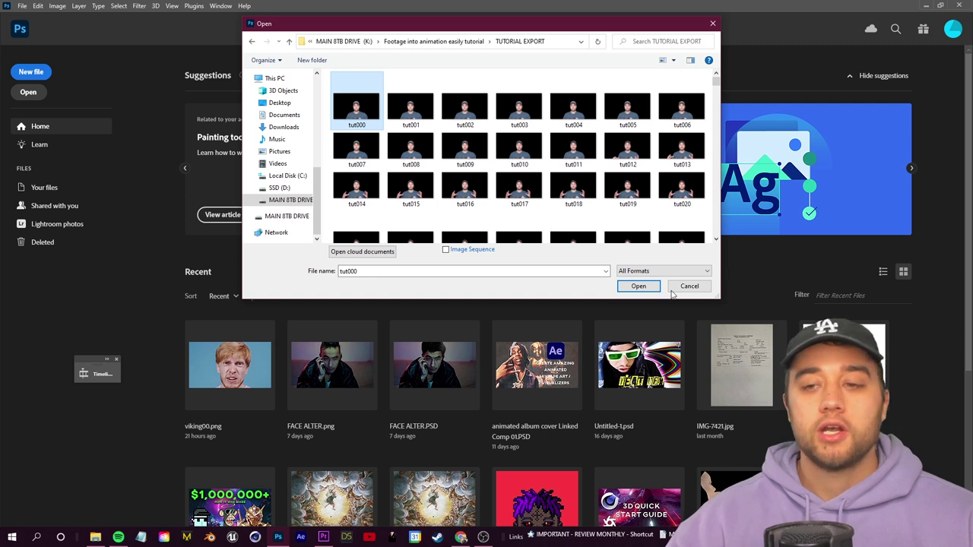
double_click(371, 113)
- Browse to the TUTORIAL EXPORT folder in File Explorer, preview frame tut000 and step through the frames
click(97, 541)
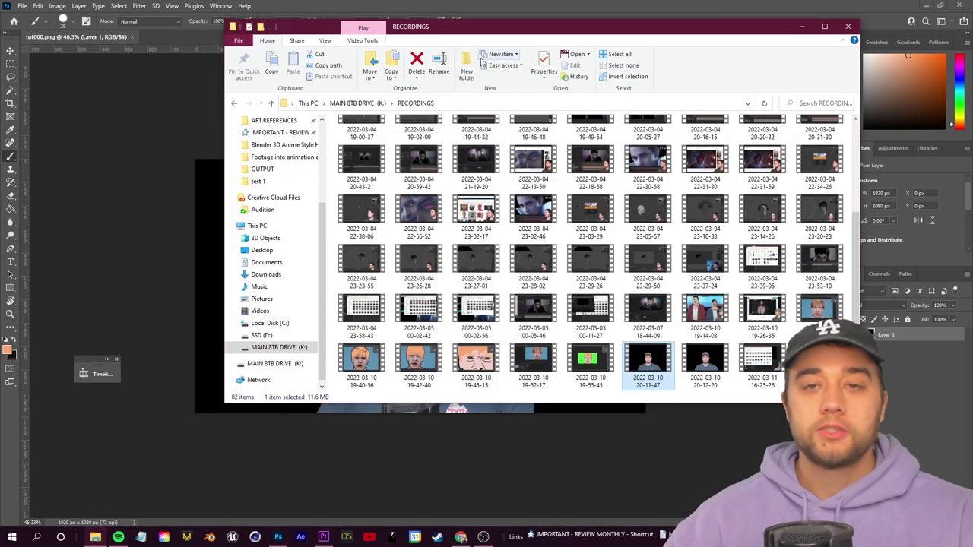
click(287, 366)
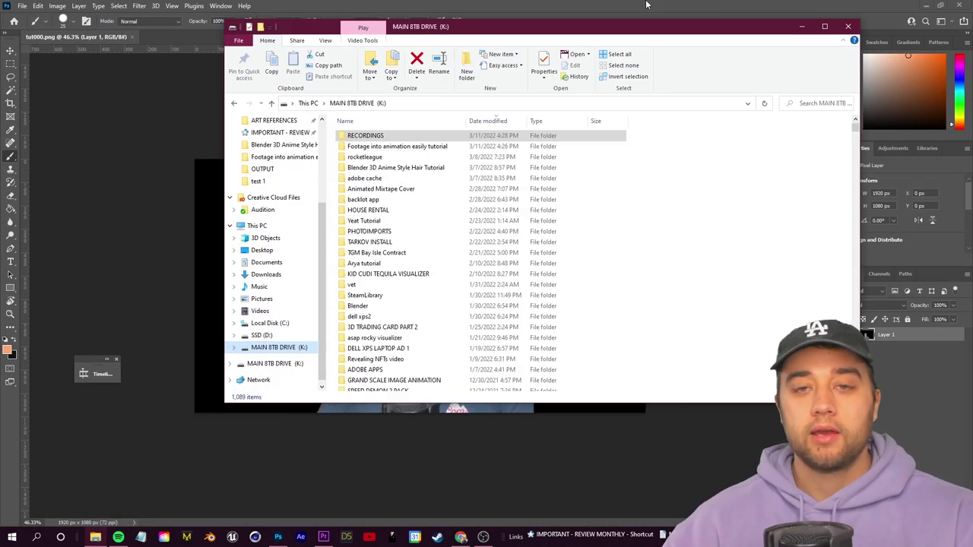
double_click(404, 152)
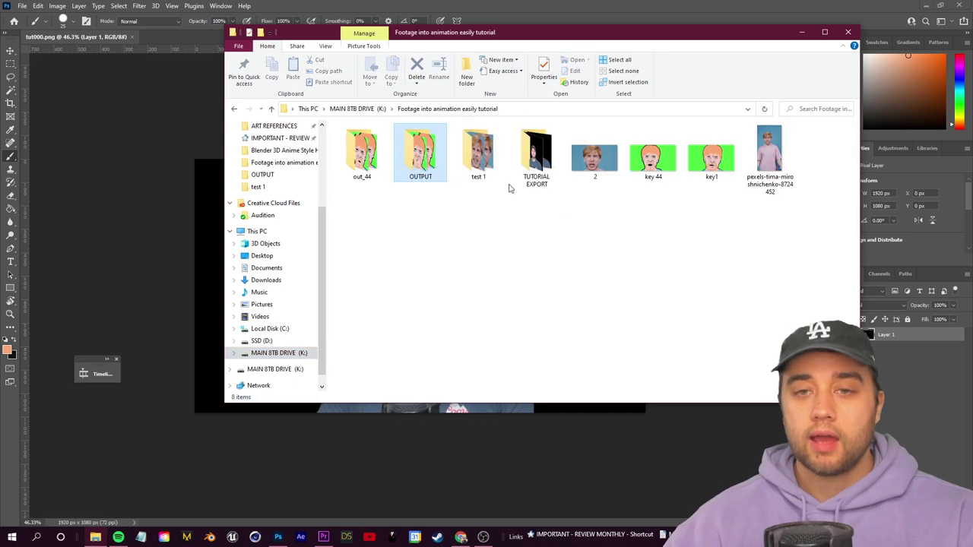
double_click(534, 156)
click(371, 157)
double_click(370, 158)
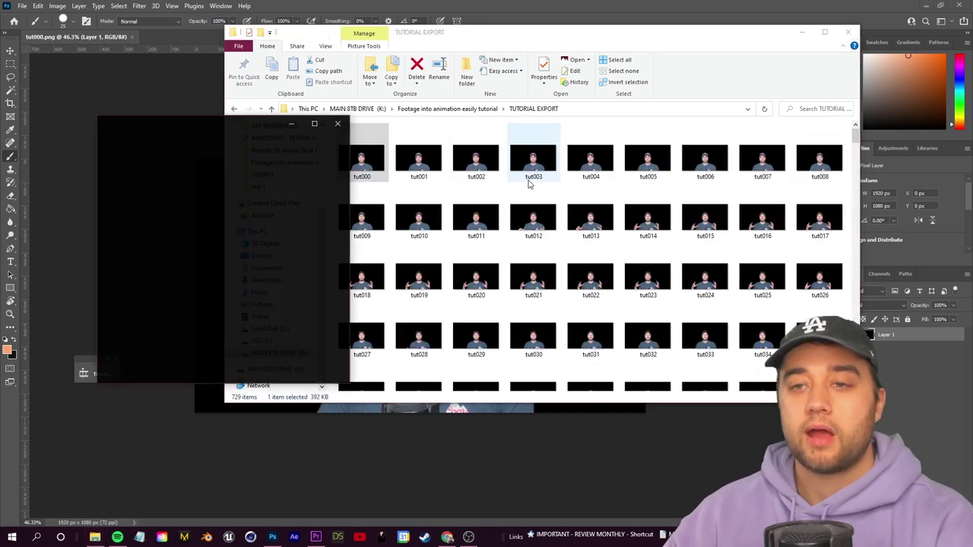
click(324, 283)
click(325, 286)
click(325, 288)
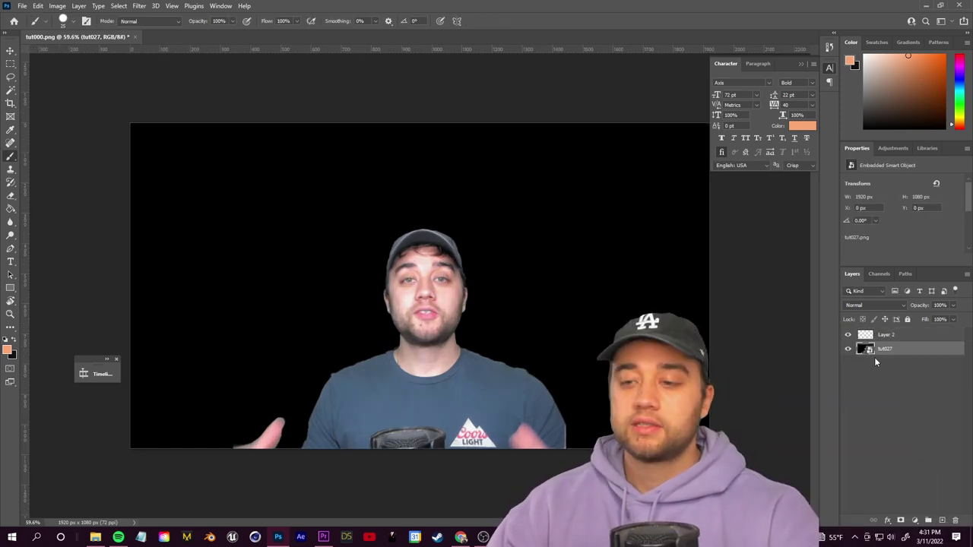
- Rename the empty Layer 2 above tut027 as drawing
double_click(888, 336)
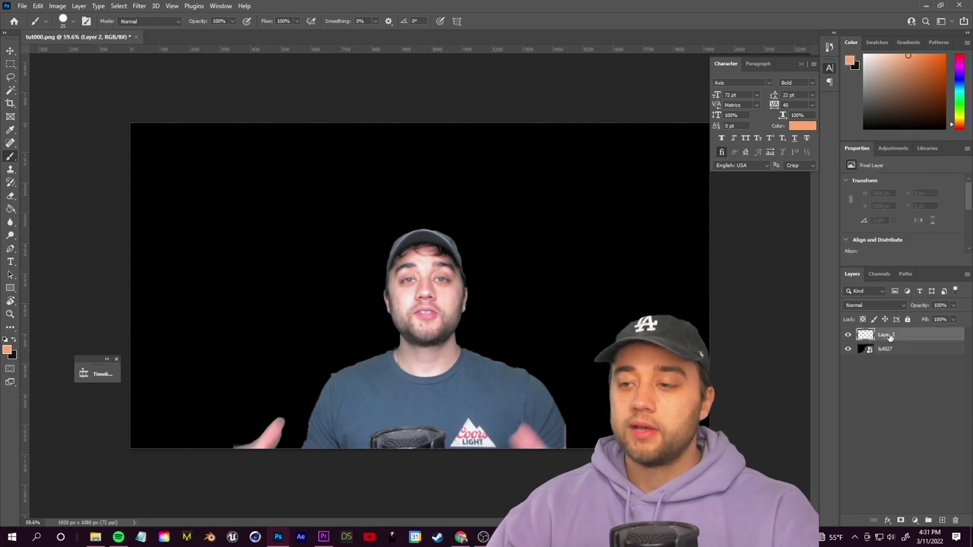
text(drawing)
key(Return)
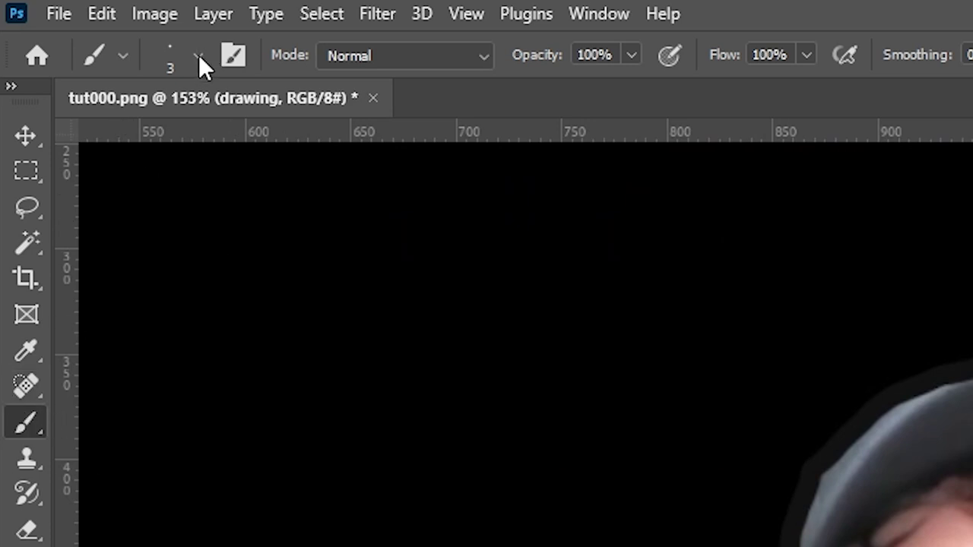
- Examine the Soft Round and Hard Round presets in the General Brushes group of the brush settings
click(198, 55)
click(52, 353)
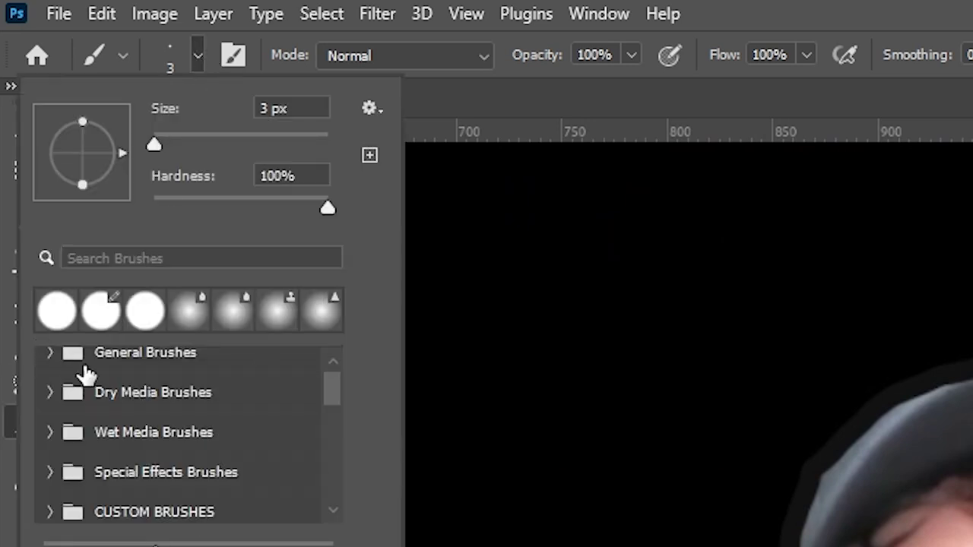
click(49, 354)
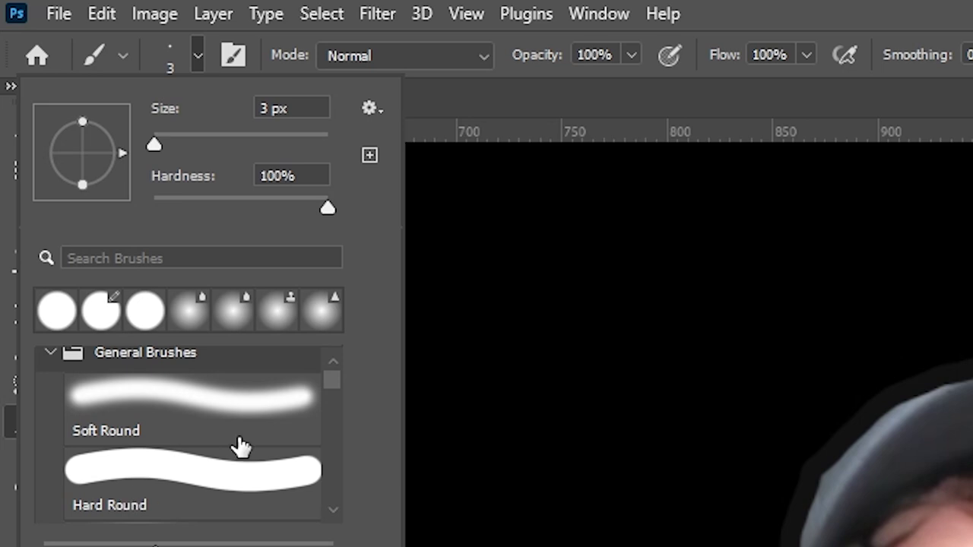
click(799, 23)
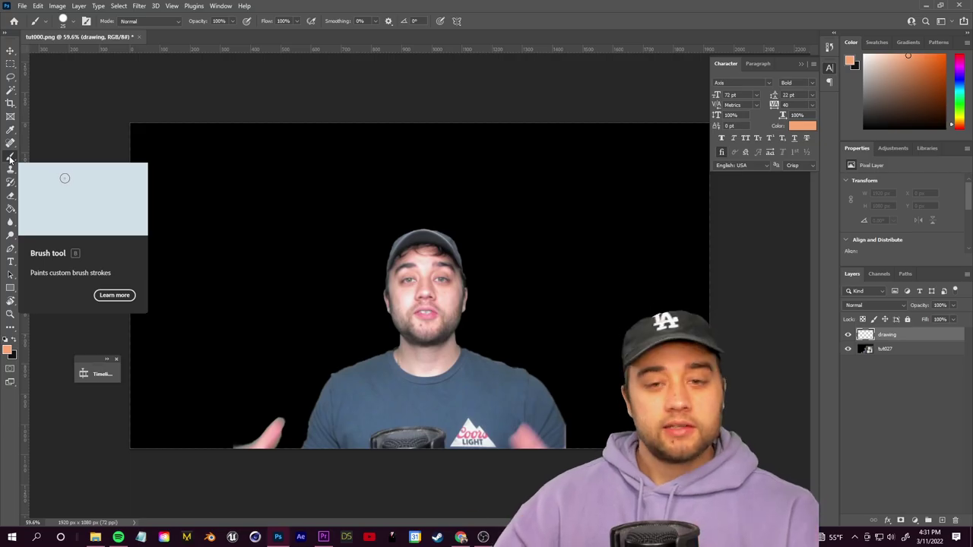
- Try an orange brush stroke beside the man's shoulder on the drawing layer and undo it
drag(300, 422, 353, 357)
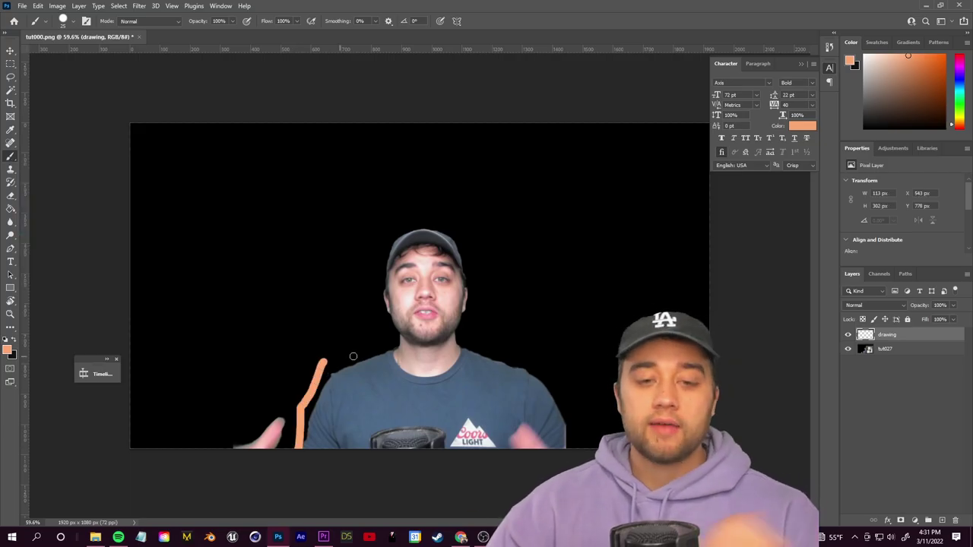
key(ctrl+z)
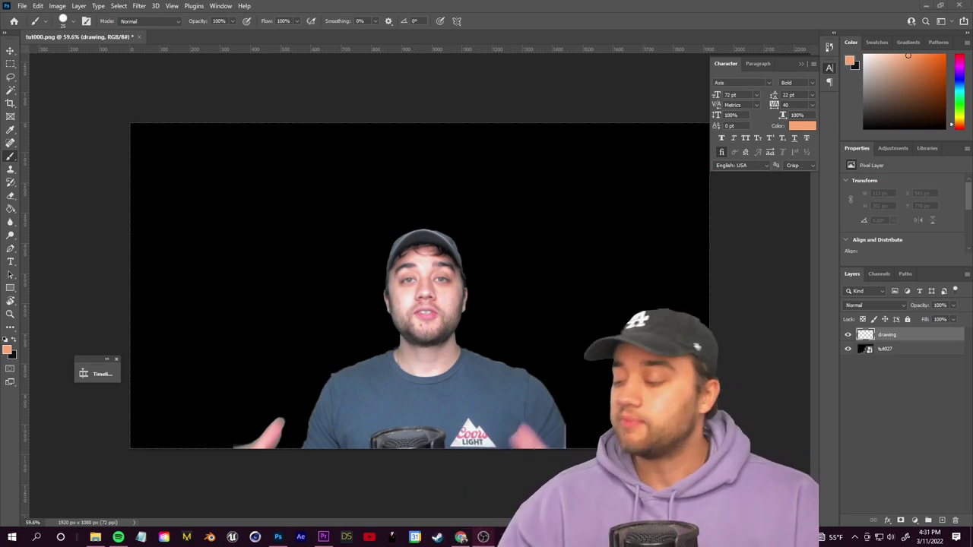
- Make black the brush colour and set the brush size to 20 px
key(alt)
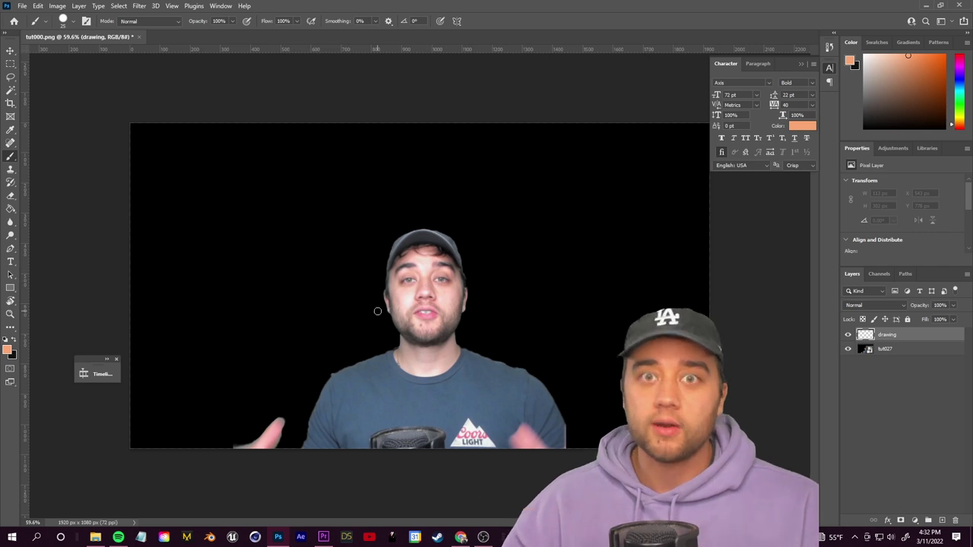
key(bracketleft)
key(bracketleft)
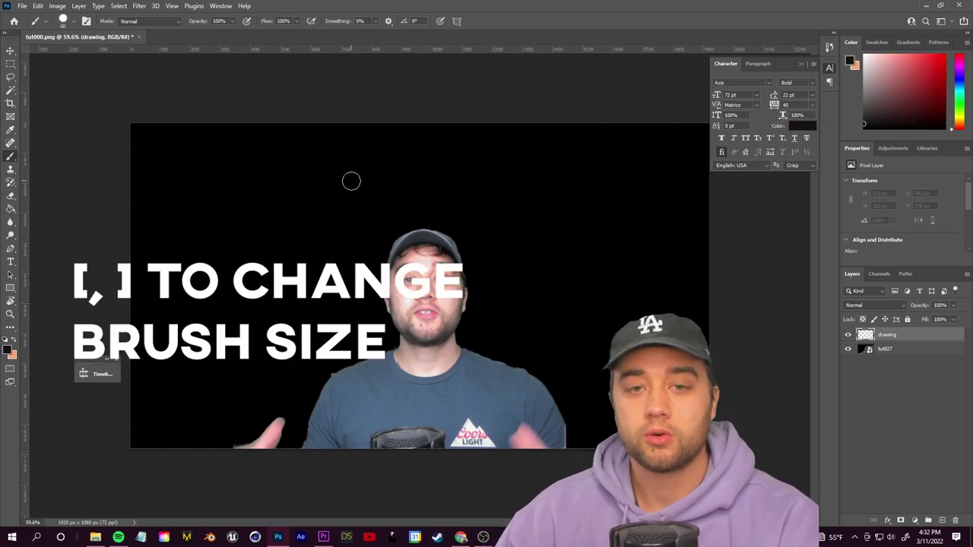
key(bracketleft)
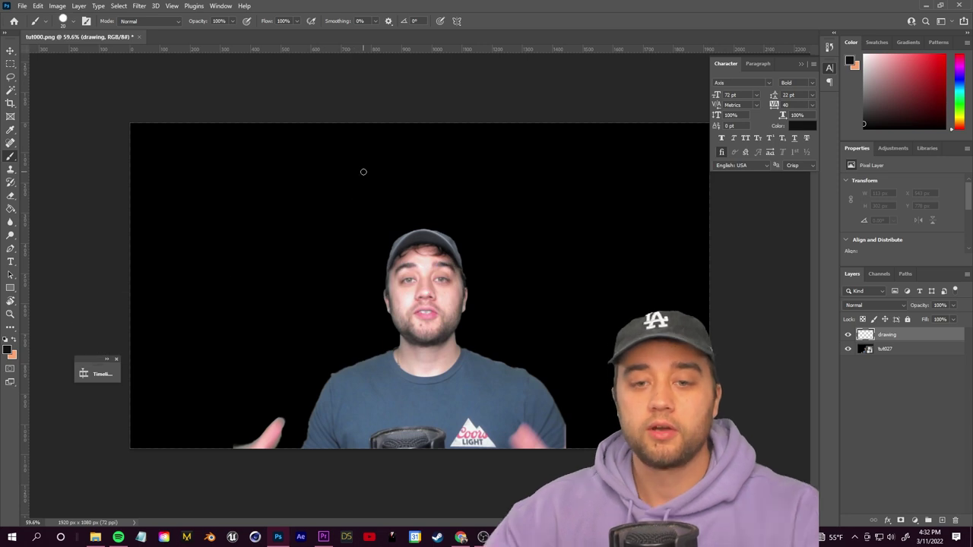
- Trace the man's shoulders, neck and head with black outline strokes on the drawing layer, using a 9 px brush
scroll(373, 425, up, 5)
drag(234, 470, 508, 267)
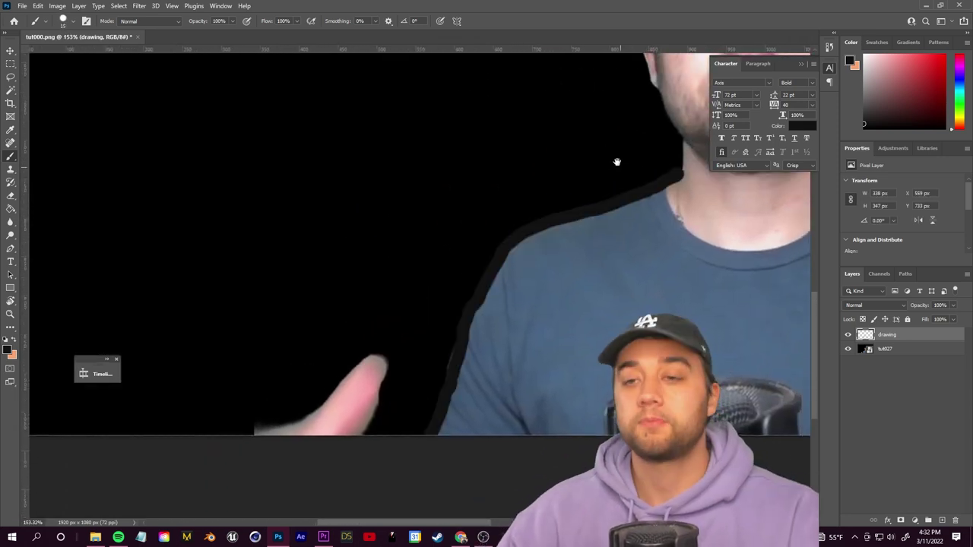
mouse_move(616, 162)
mouse_down()
mouse_move(491, 265)
mouse_move(328, 271)
mouse_move(543, 295)
mouse_up()
drag(527, 312, 528, 289)
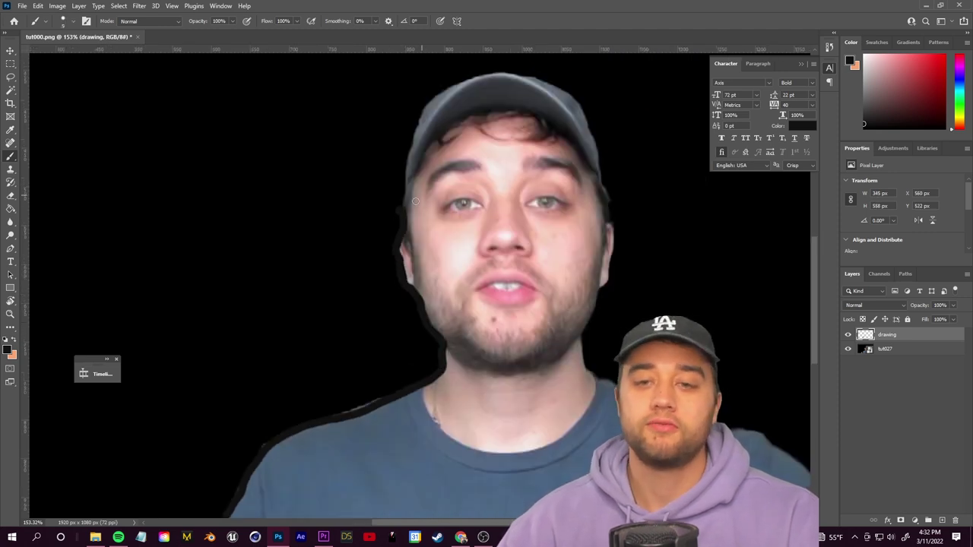
drag(401, 180, 412, 252)
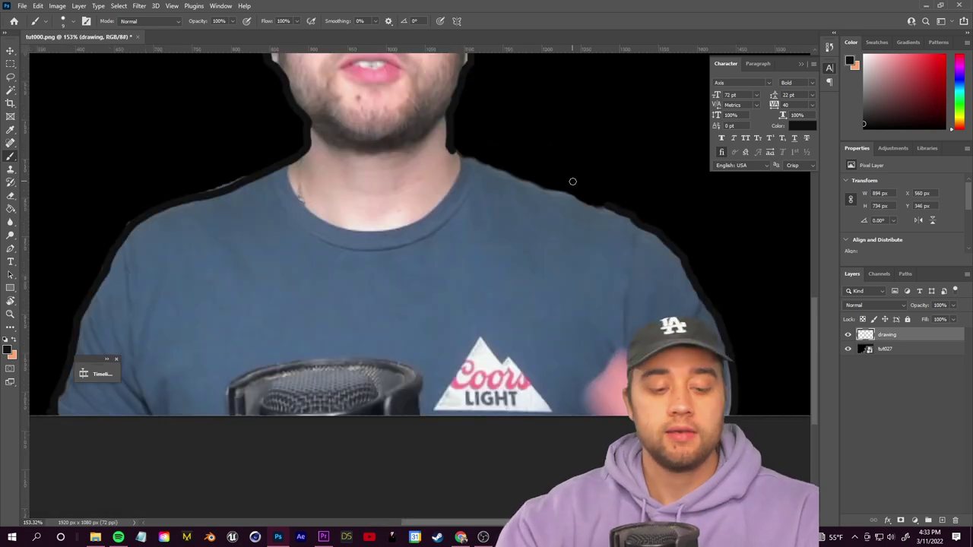
scroll(613, 197, up, 5)
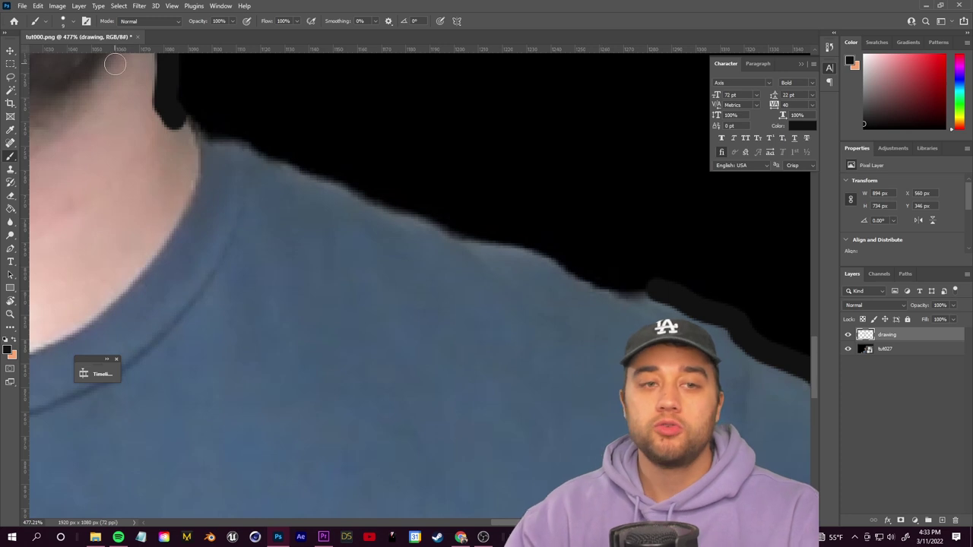
mouse_move(182, 122)
mouse_down()
mouse_move(200, 141)
mouse_move(586, 276)
mouse_move(659, 289)
mouse_up()
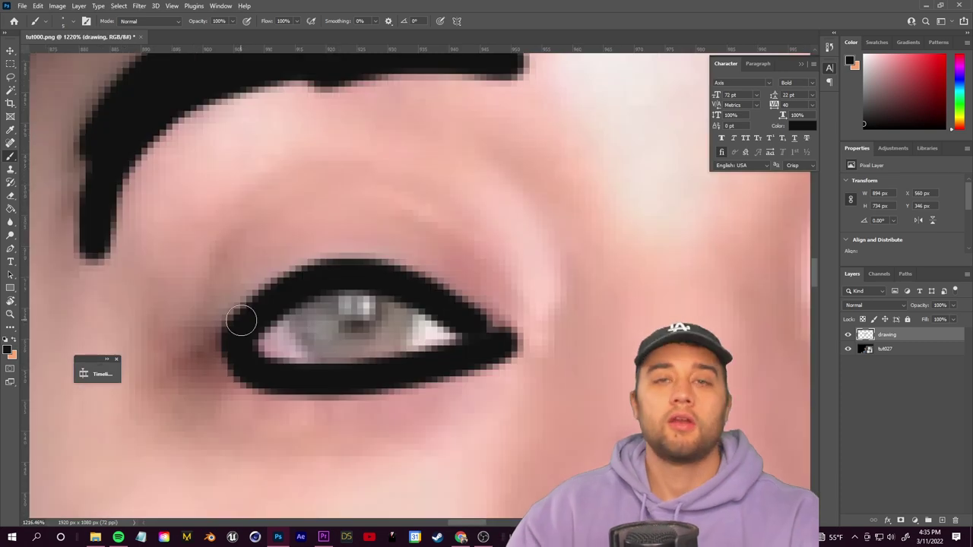
- Swap the brush colours to make orange the foreground colour
key(x)
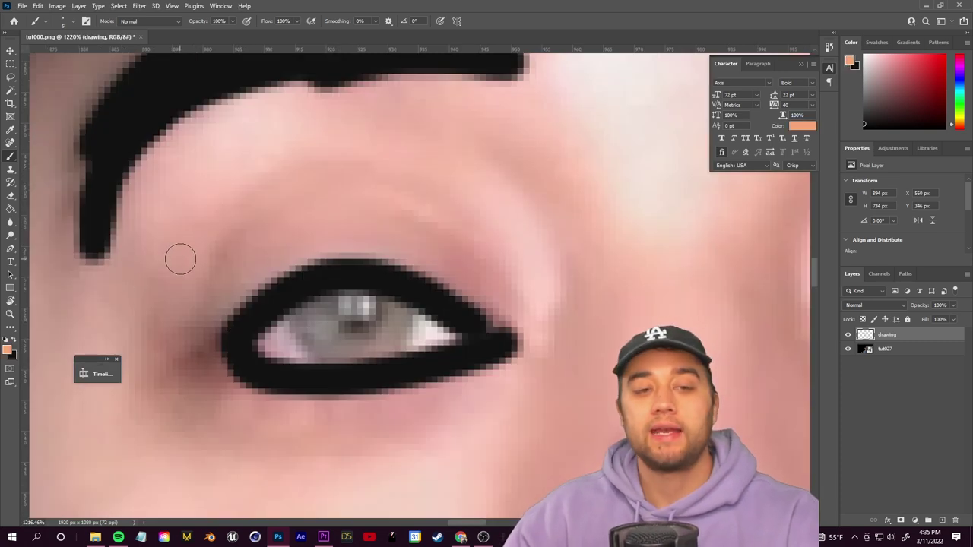
- Swap the foreground and background colours back and forth between orange and black
key(x)
key(x)
key(x)
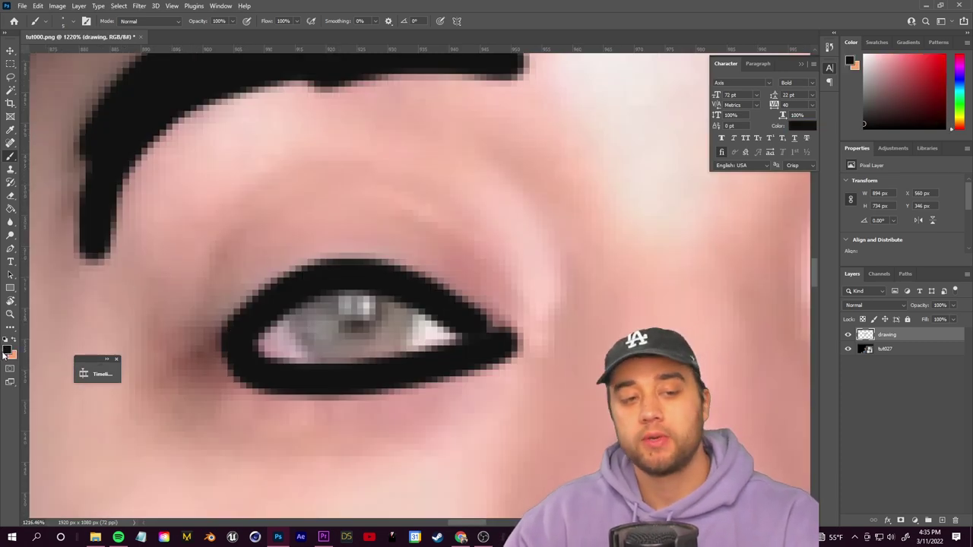
key(x)
key(x)
key(x)
key(x)
key(x)
key(x)
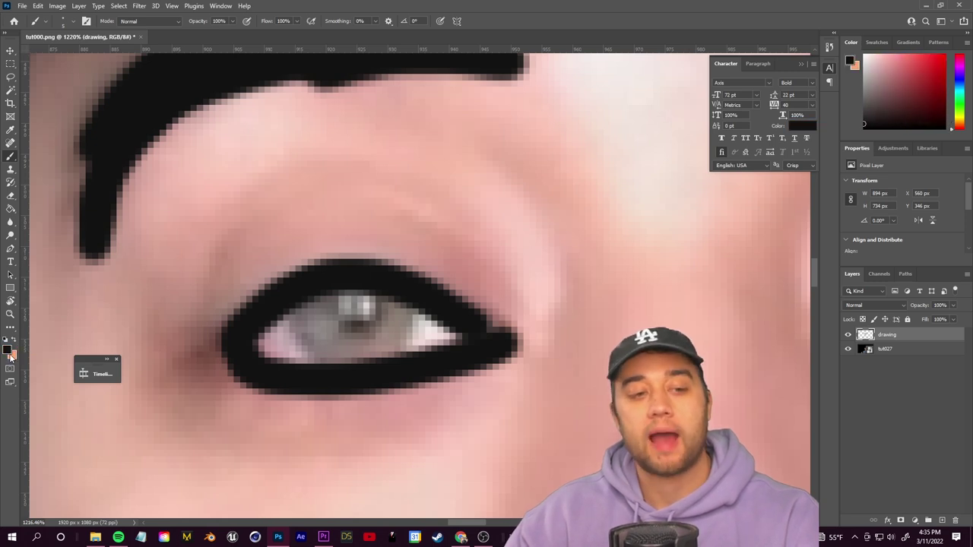
key(x)
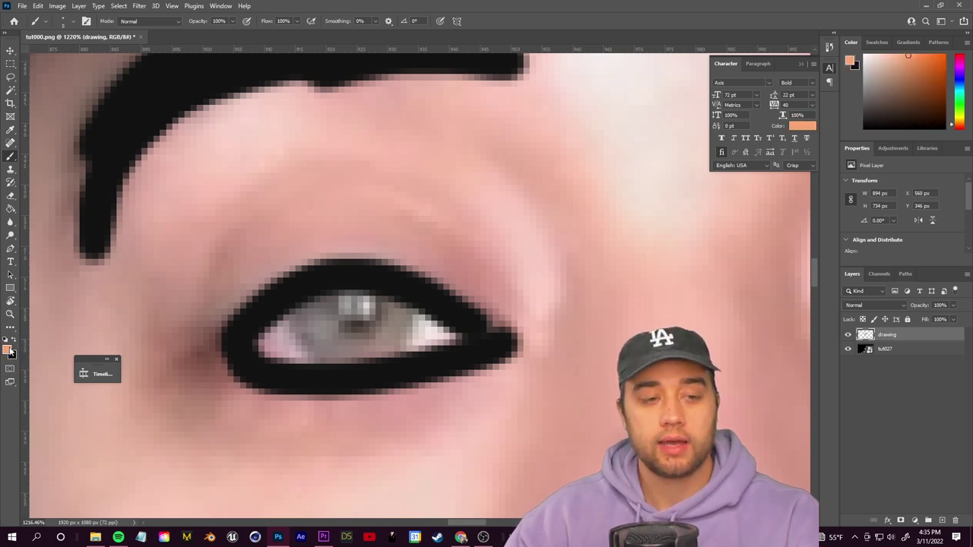
- Replace the orange foreground colour with a dark green
click(9, 351)
click(320, 322)
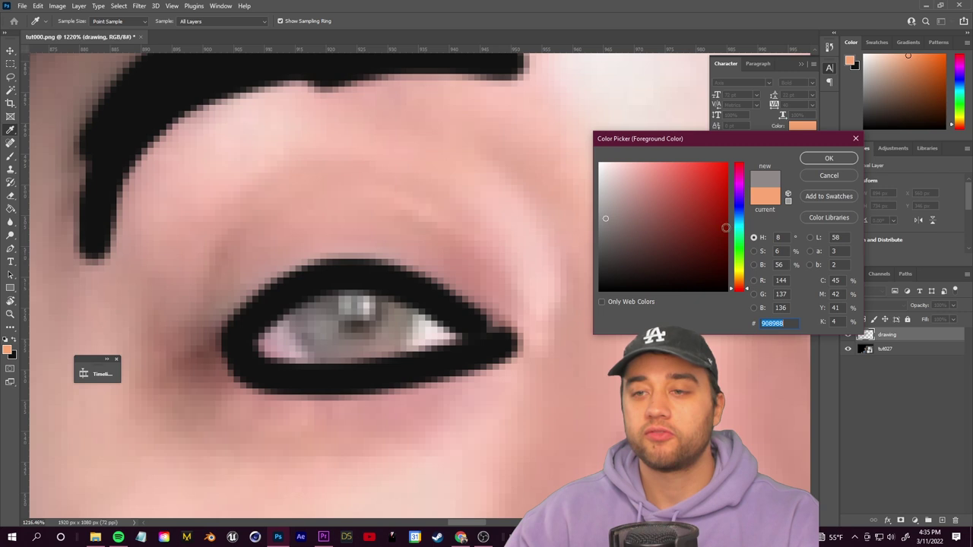
drag(731, 226, 739, 253)
click(711, 162)
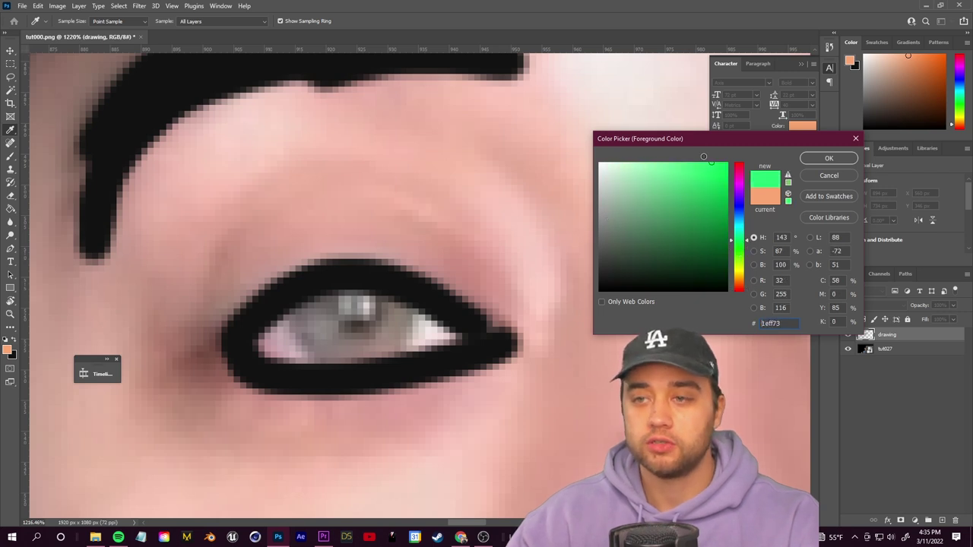
key(Return)
- Outline both sides of the iris inside the eye with thin black brush strokes on the drawing layer
key(x)
key(b)
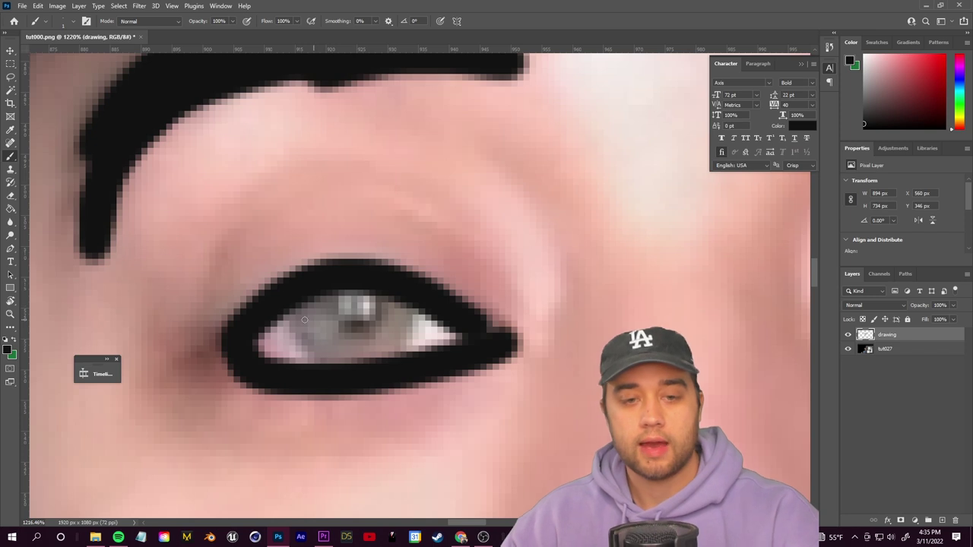
drag(304, 319, 292, 362)
key(ctrl+z)
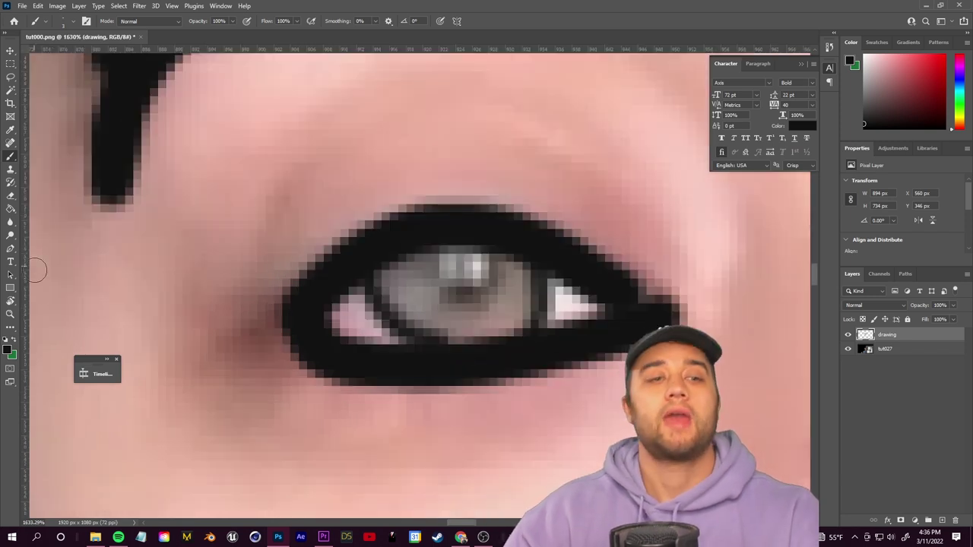
- Fill the outlined iris with the dark green using the Paint Bucket tool
click(11, 210)
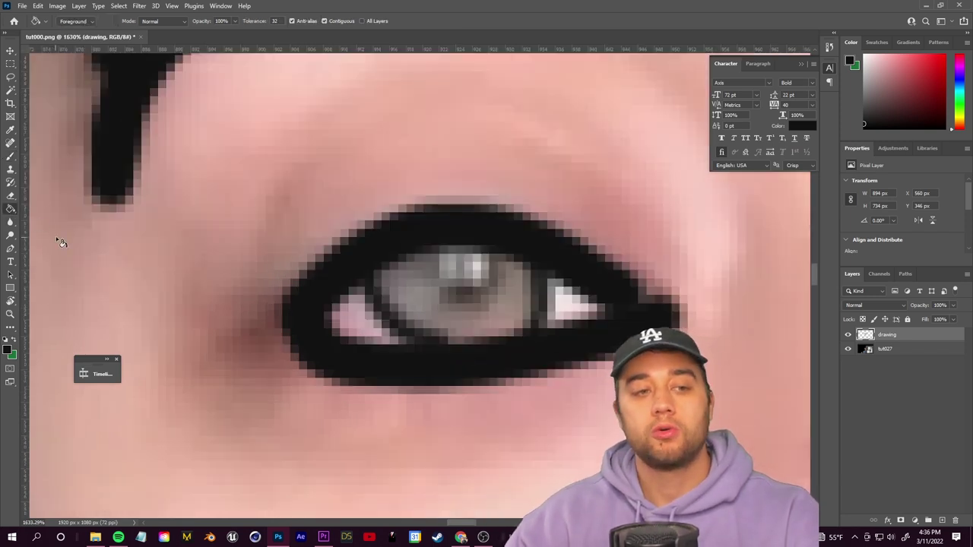
right_click(11, 209)
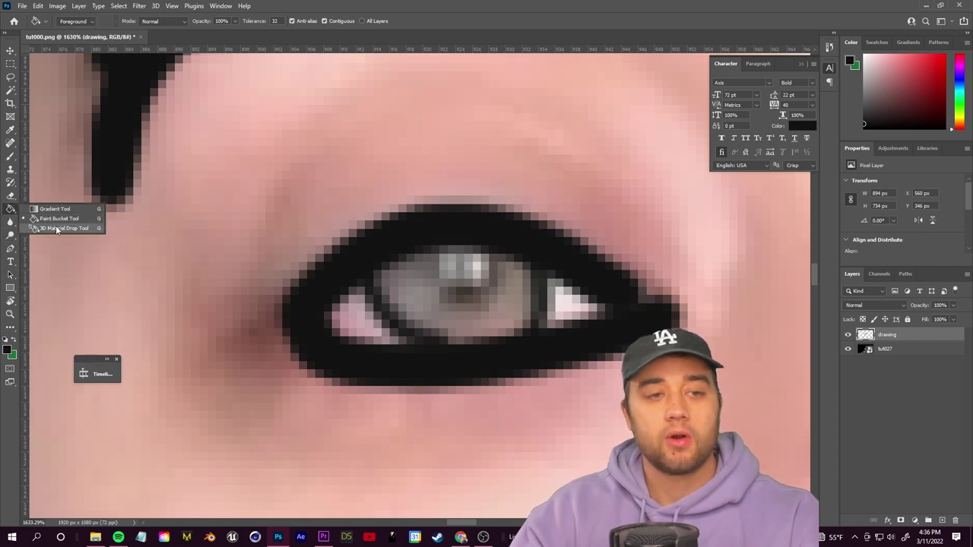
click(12, 214)
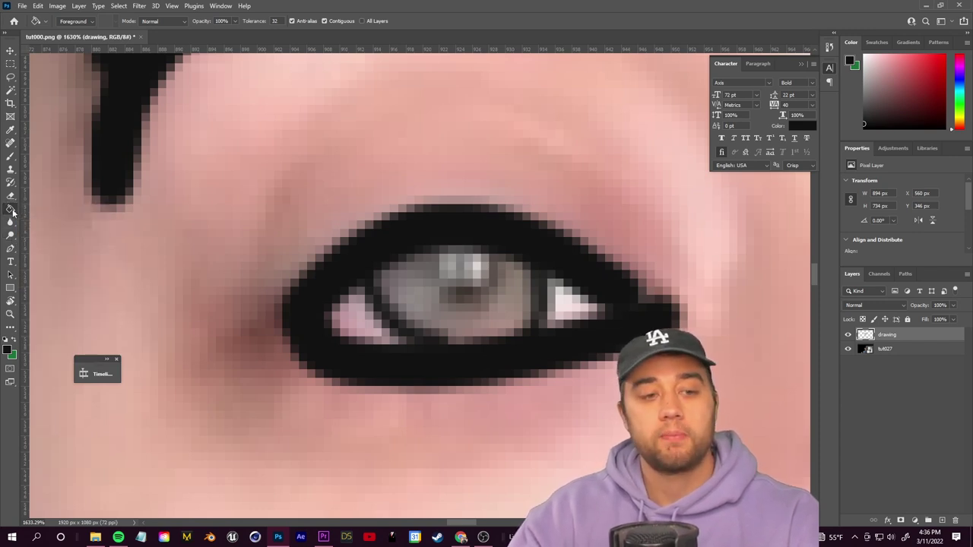
click(415, 284)
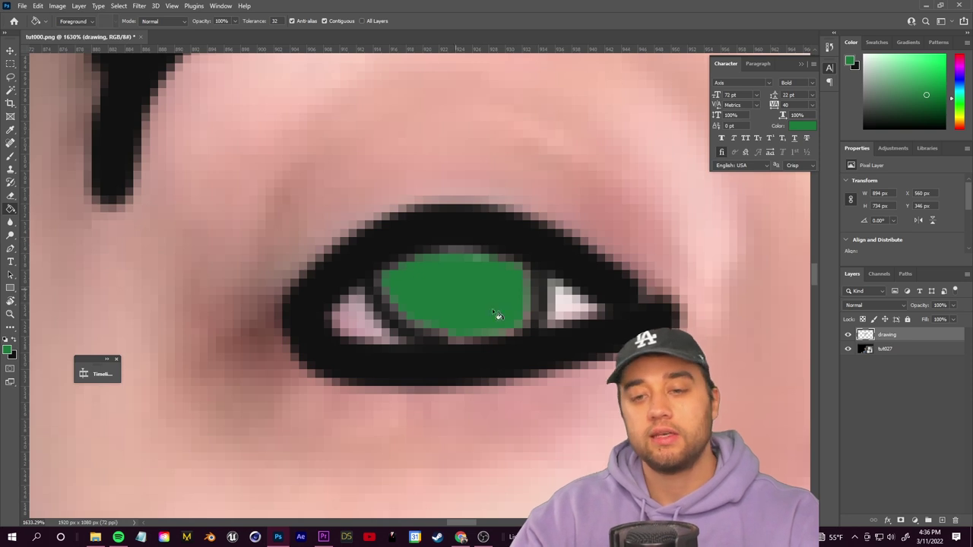
scroll(530, 330, down, 10)
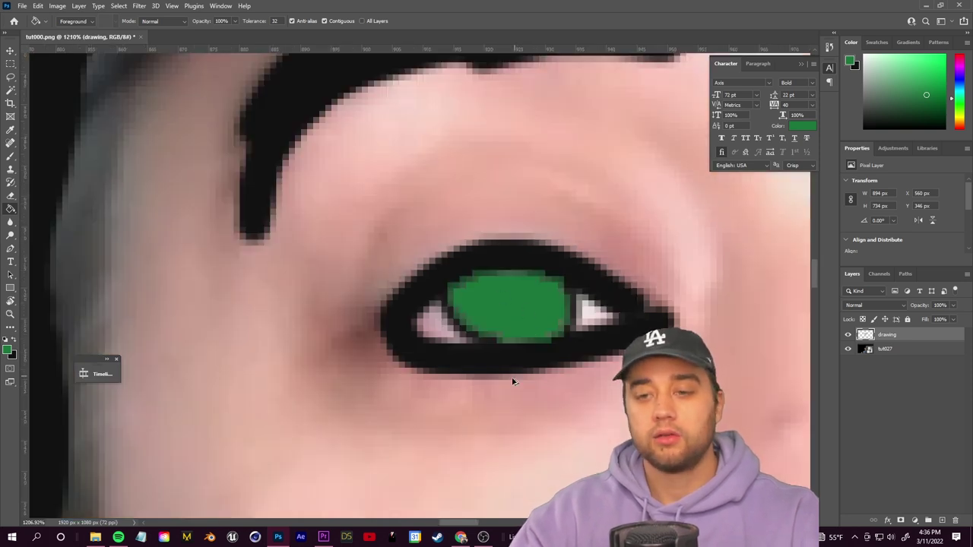
scroll(609, 331, down, 4)
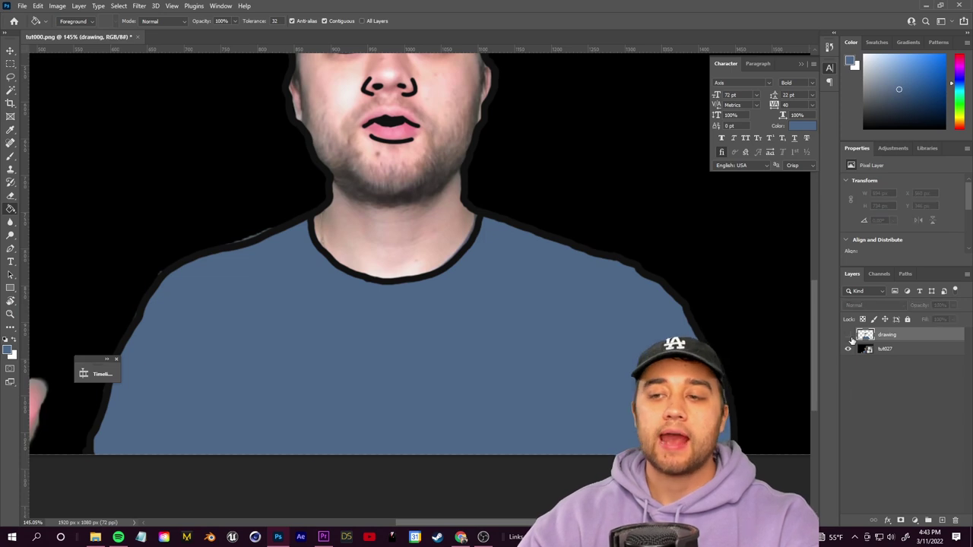
- Toggle the drawing layer's visibility and lower its opacity to 42% to compare it with the footage underneath
click(848, 337)
click(848, 336)
click(848, 339)
click(848, 336)
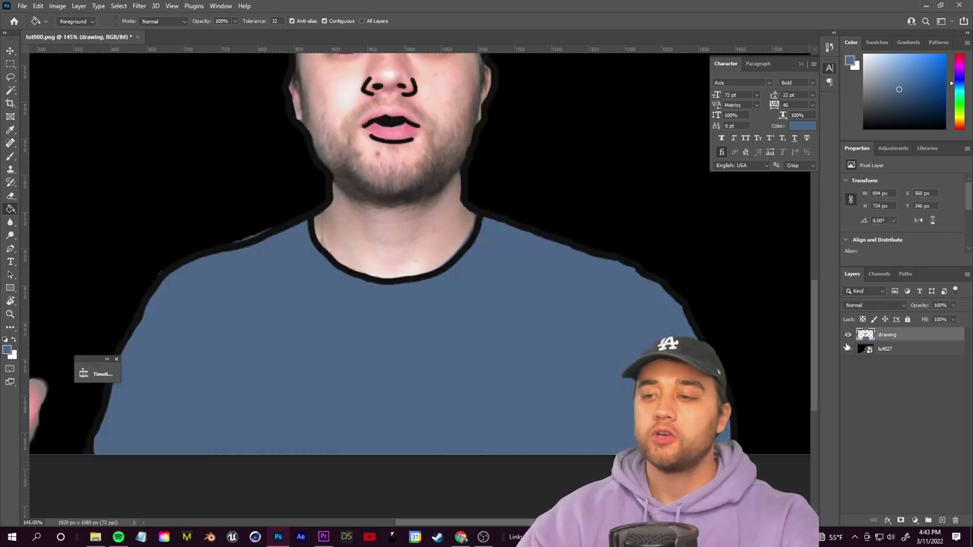
drag(946, 323, 925, 318)
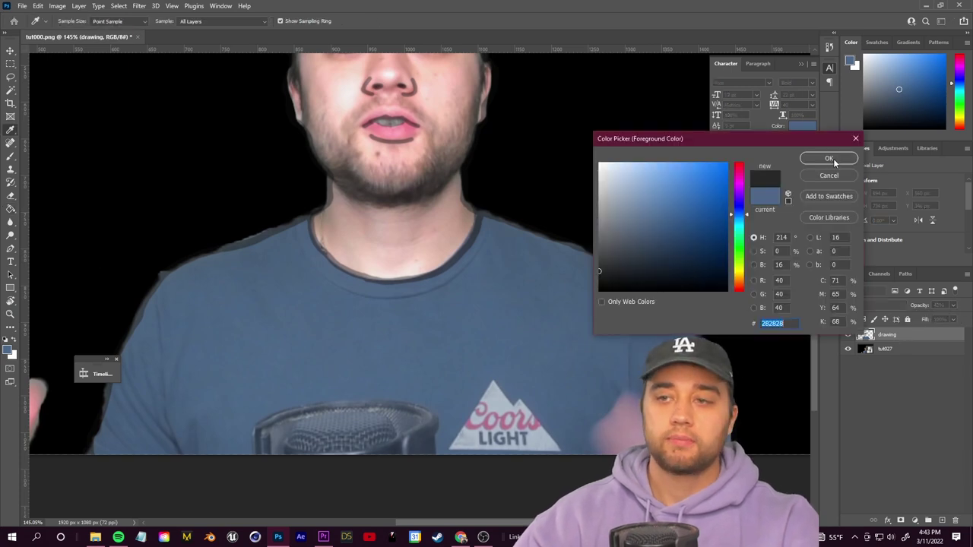
- Sample a light pink skin tone beside the eye as the foreground colour and swap it with the background colour
click(830, 159)
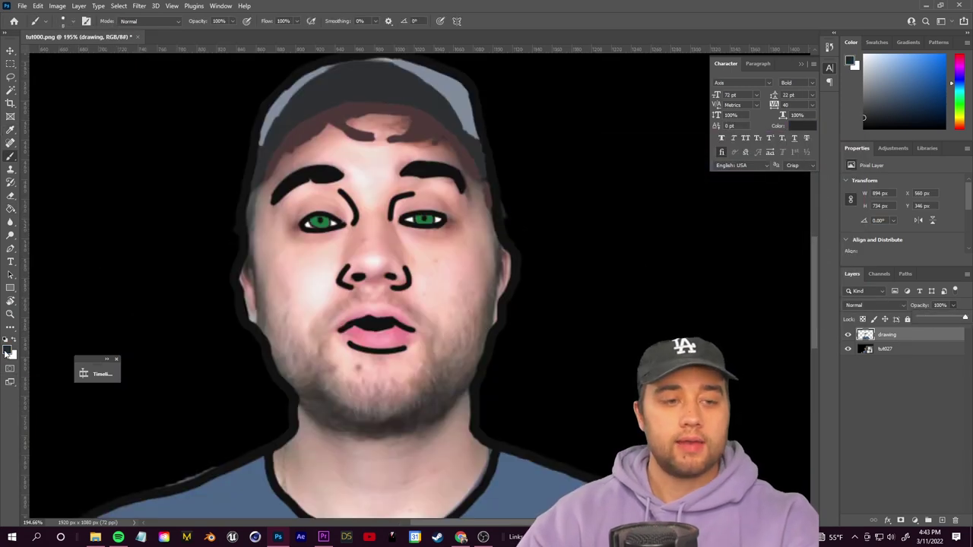
click(7, 350)
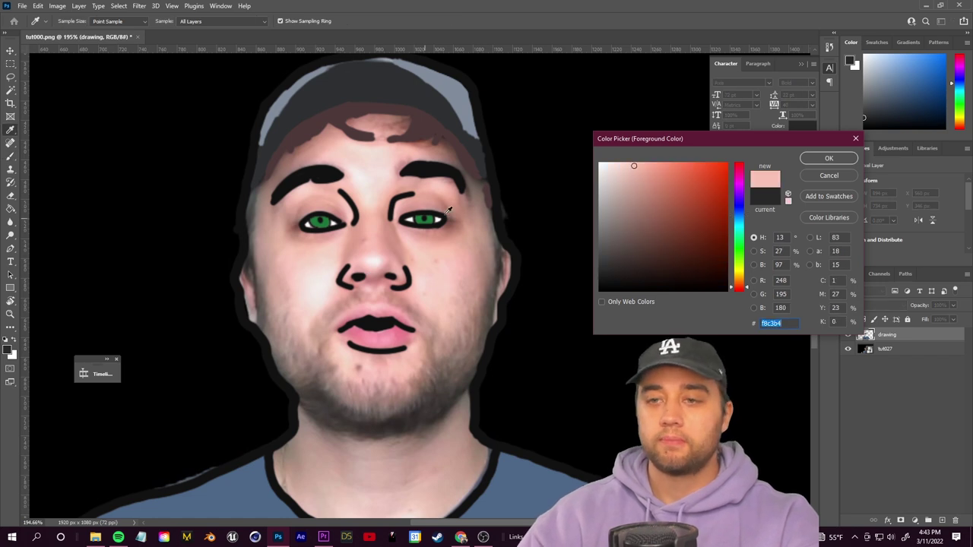
key(Return)
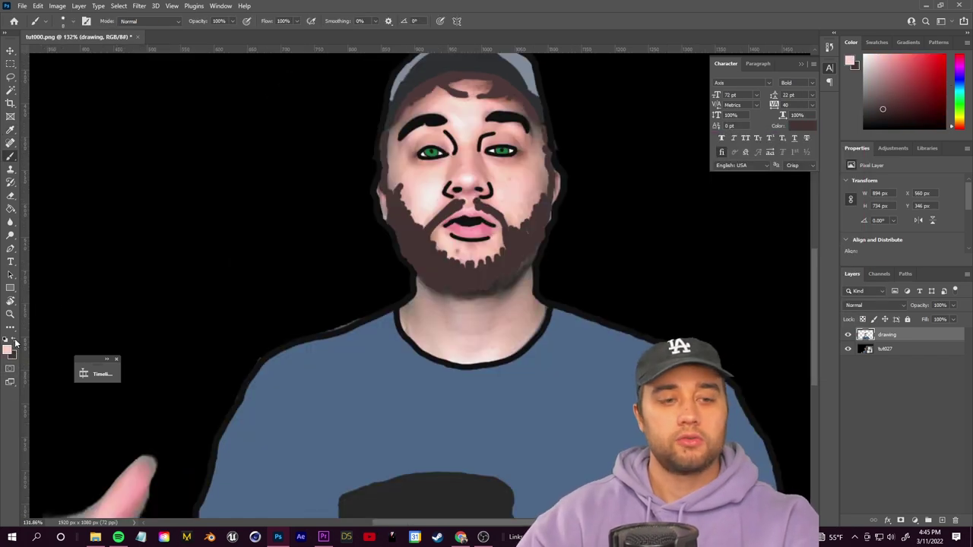
click(14, 343)
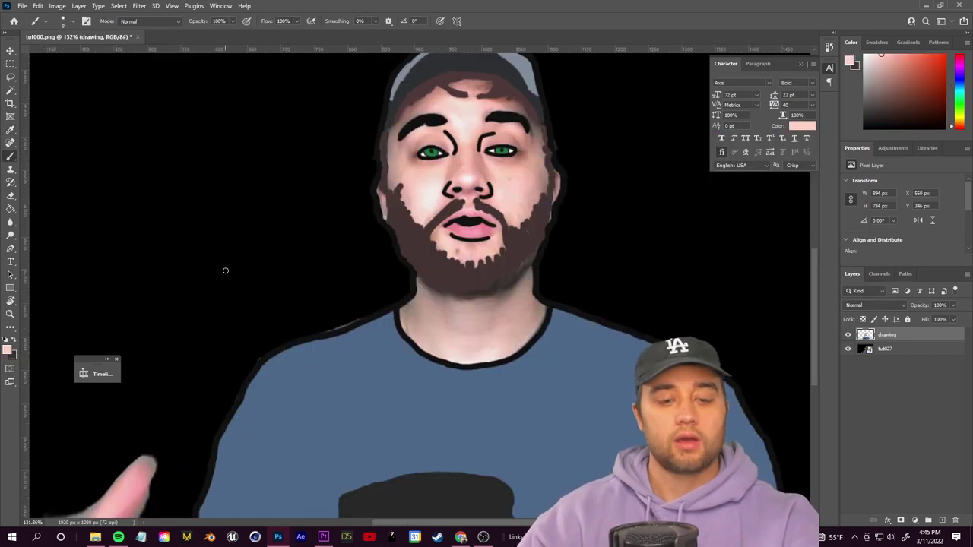
- Fill the face and neck with the light pink skin colour using the Paint Bucket tool
click(11, 209)
click(441, 177)
click(471, 329)
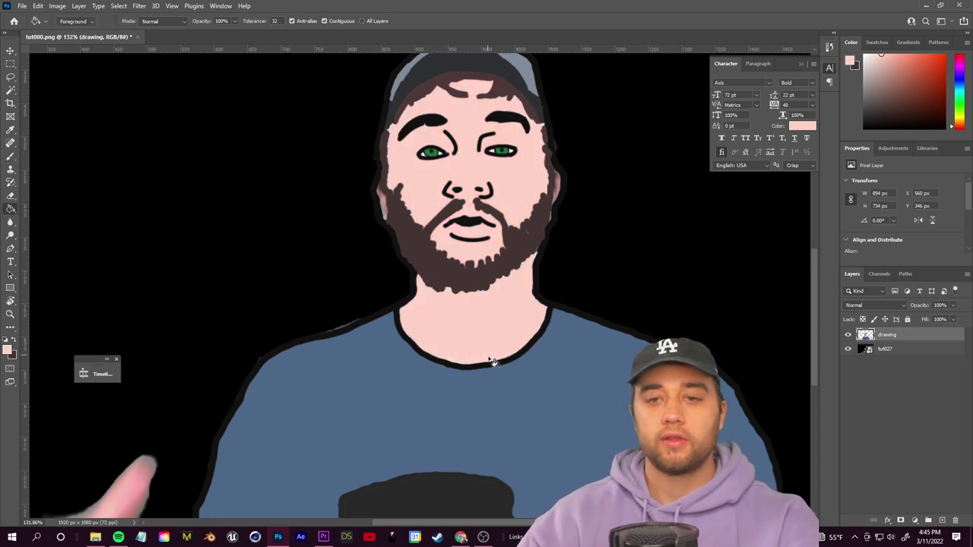
- Fill the remaining unpainted ear with the muted pink skin colour
scroll(479, 302, down, 3)
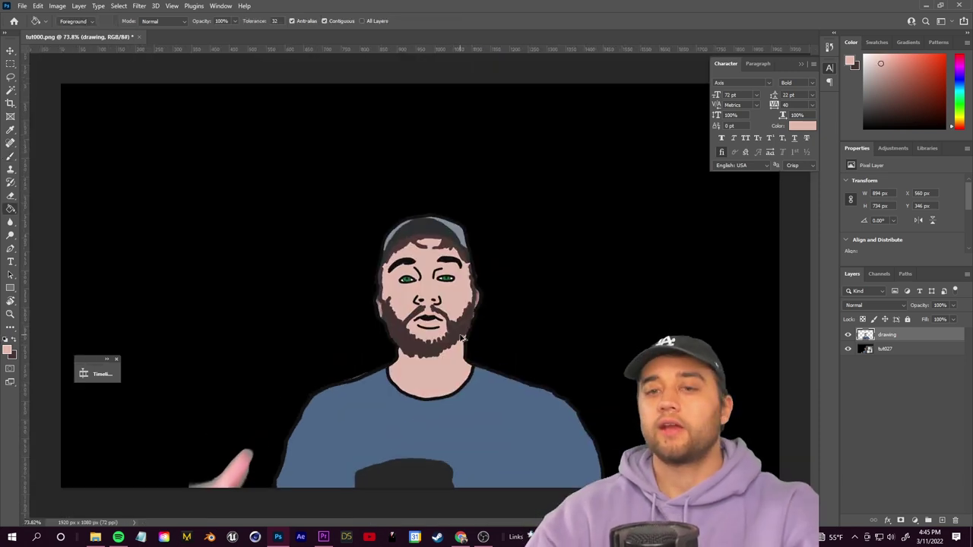
scroll(442, 328, up, 5)
scroll(443, 329, up, 5)
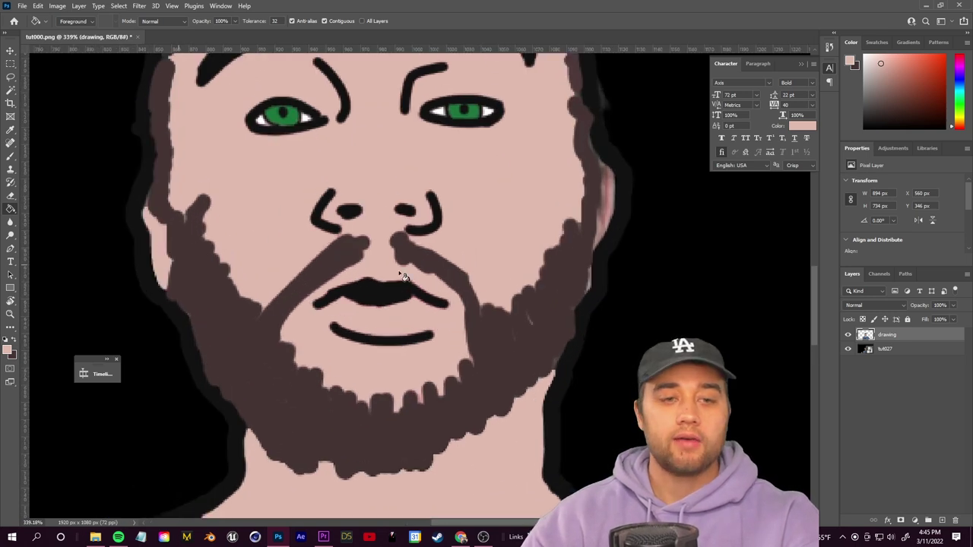
click(606, 210)
scroll(487, 351, down, 8)
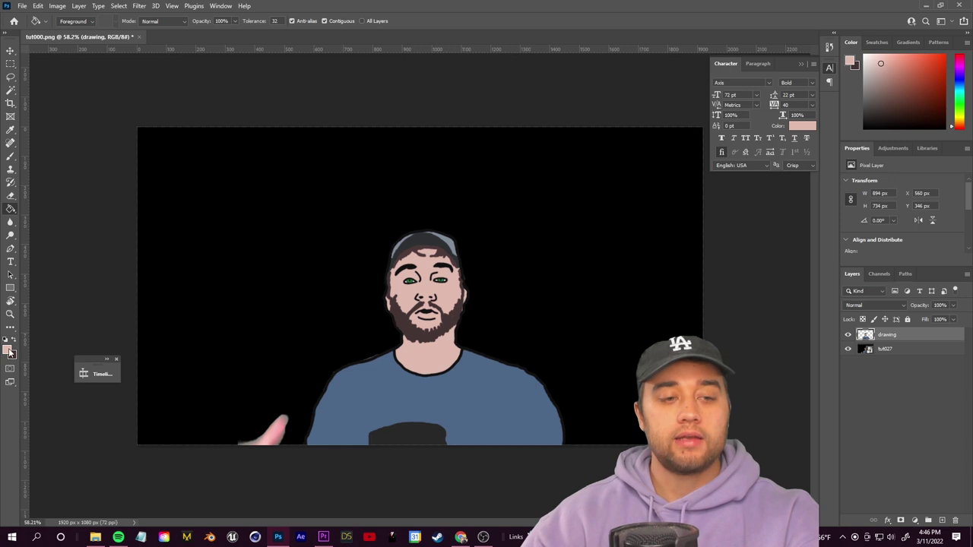
- Create a layer named bg filled with bright green and place it beneath the tut027 layer
click(10, 350)
drag(740, 250, 741, 256)
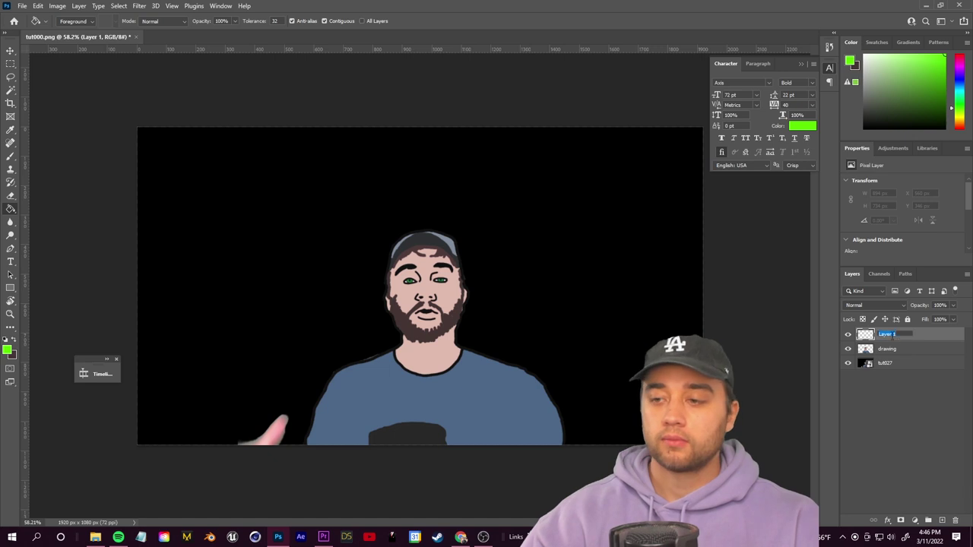
text(vb)
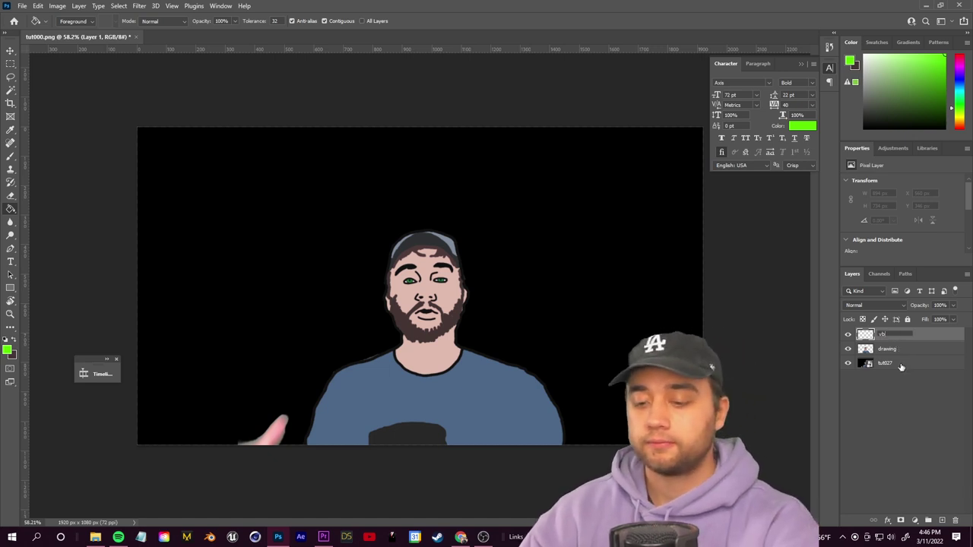
drag(883, 335, 885, 371)
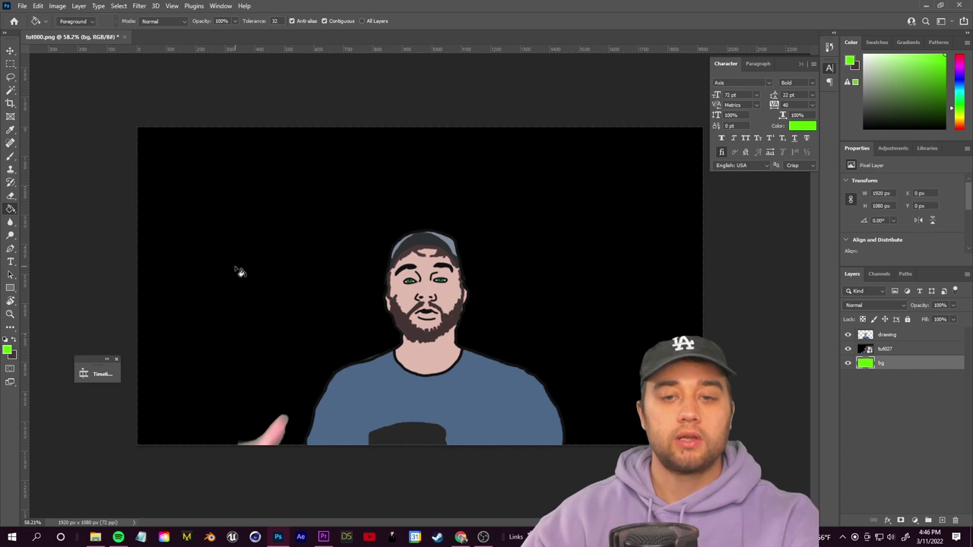
- Hide the tut027 layer and check the drawing for unpainted gaps against the green background
click(848, 349)
scroll(456, 297, up, 6)
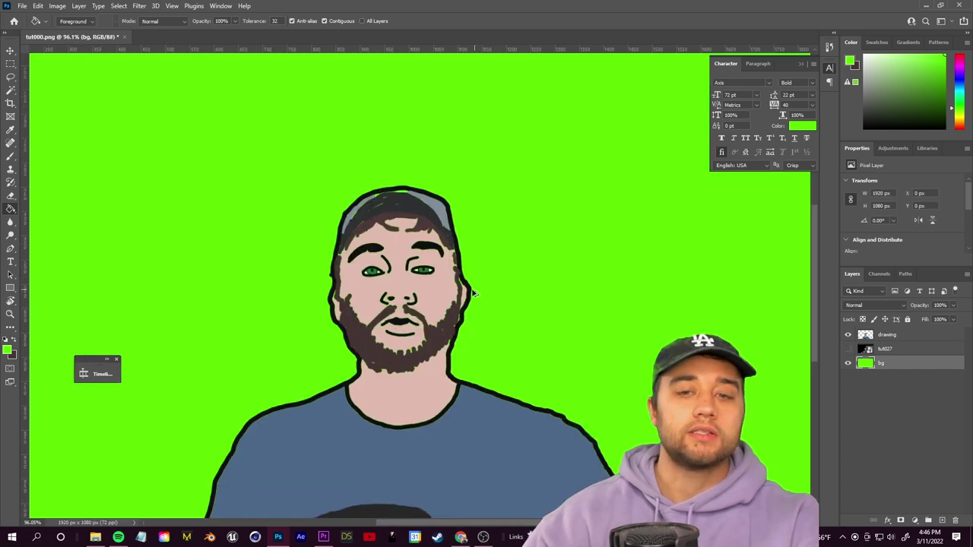
scroll(619, 315, down, 4)
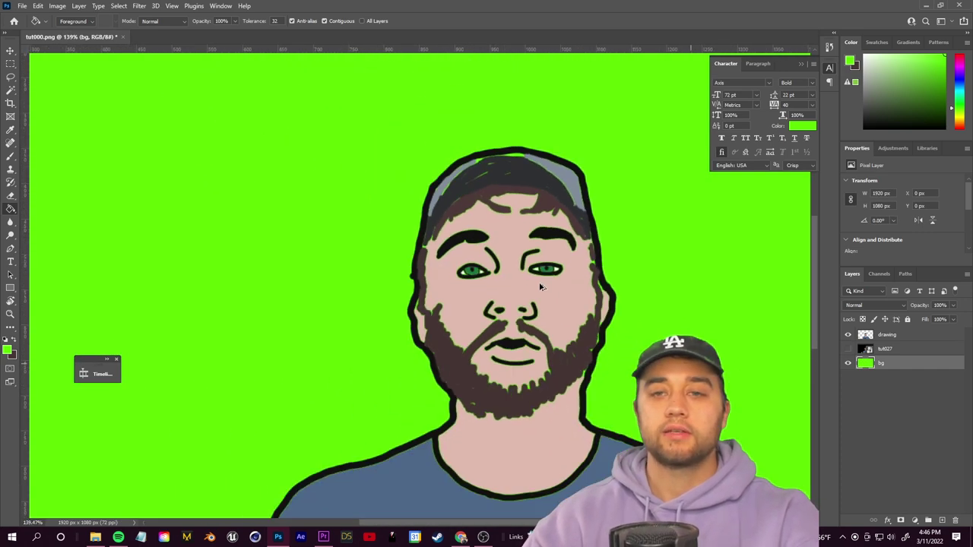
scroll(544, 207, up, 4)
scroll(544, 207, up, 2)
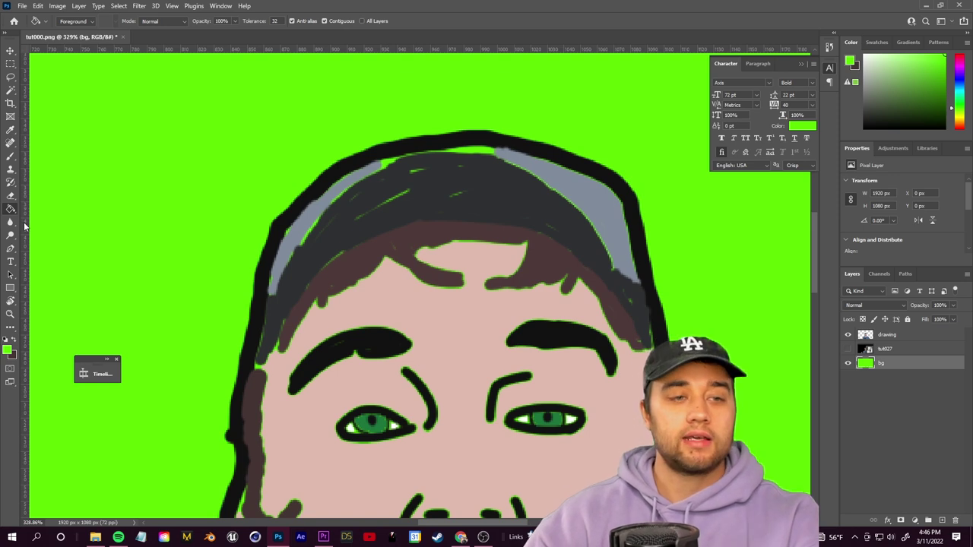
- Sample the cap's grey-blue (808c9b) as the brush colour
click(11, 157)
click(8, 349)
click(569, 182)
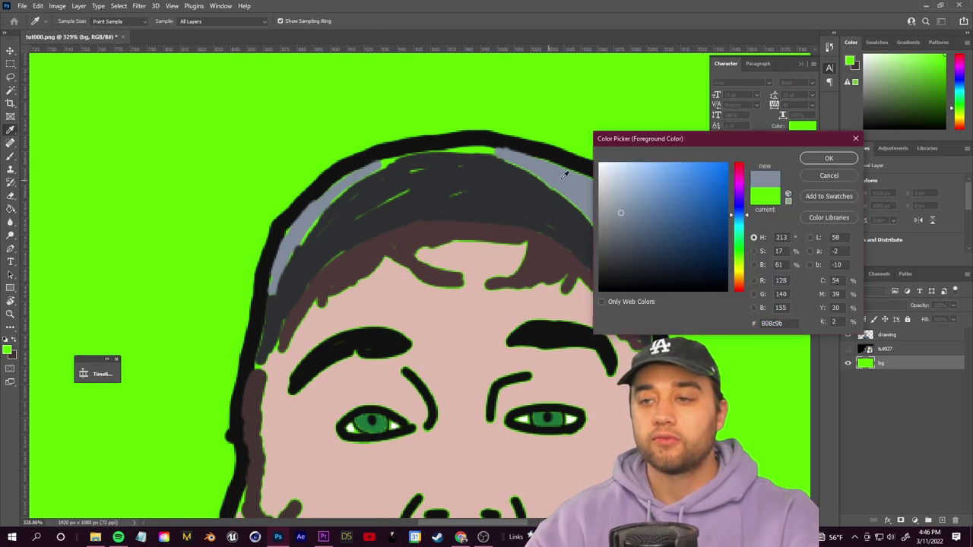
click(826, 162)
- Paint over the green gaps along the cap's upper edge with grey-blue strokes on the drawing layer
click(886, 334)
key(b)
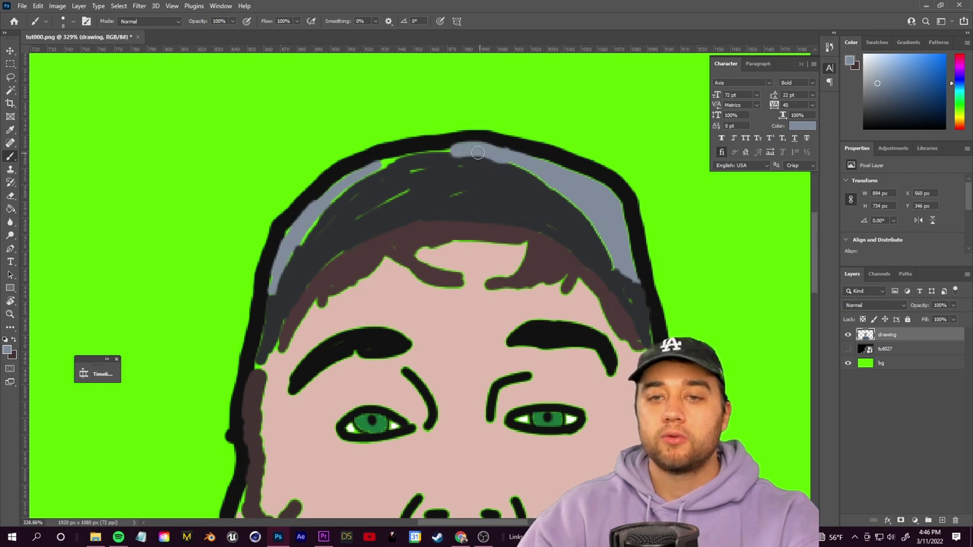
mouse_move(492, 154)
mouse_down()
mouse_move(423, 157)
mouse_move(384, 170)
mouse_up()
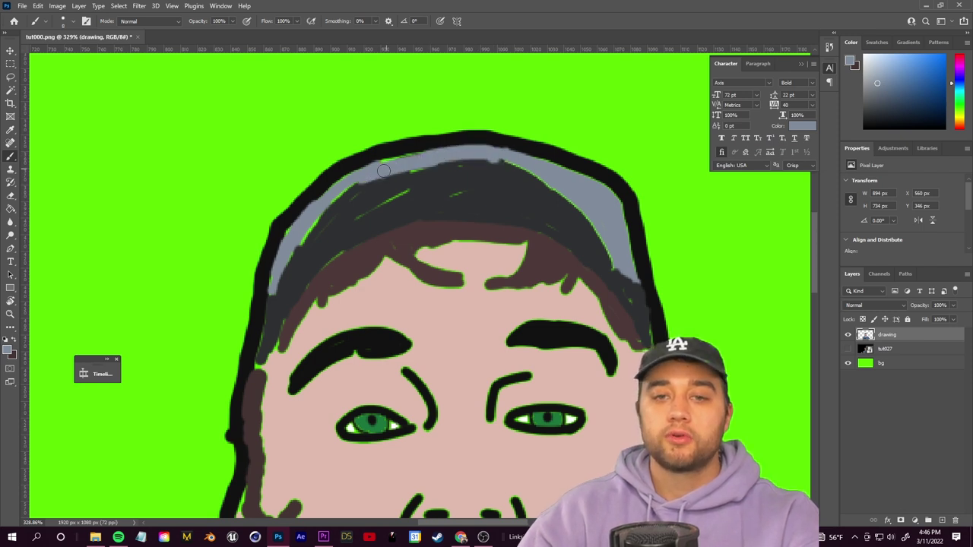
drag(325, 200, 292, 240)
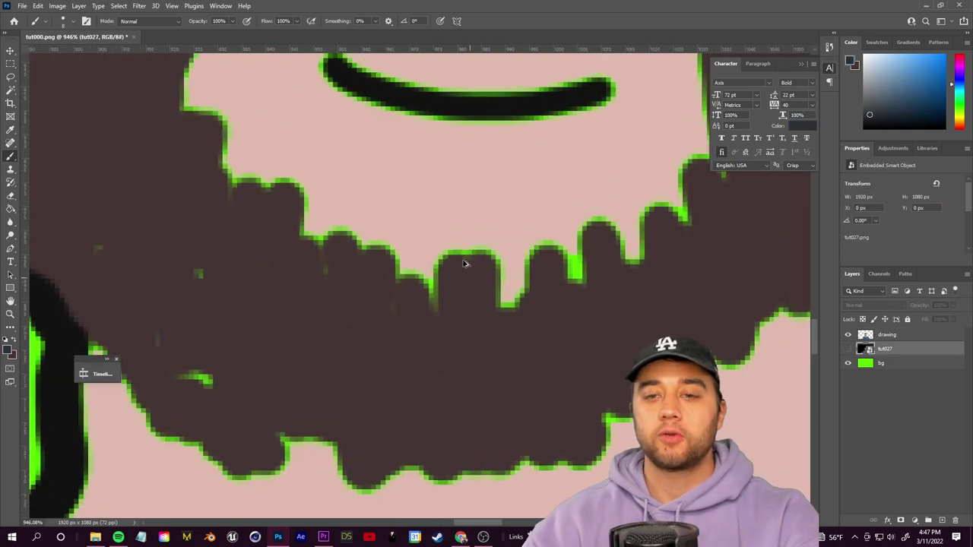
- Duplicate the drawing layer
key(ctrl+0)
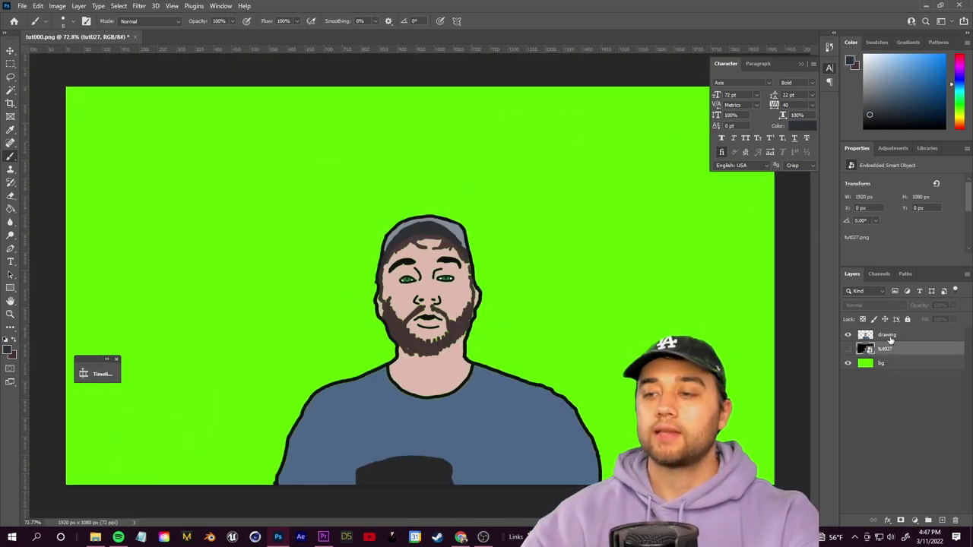
click(929, 335)
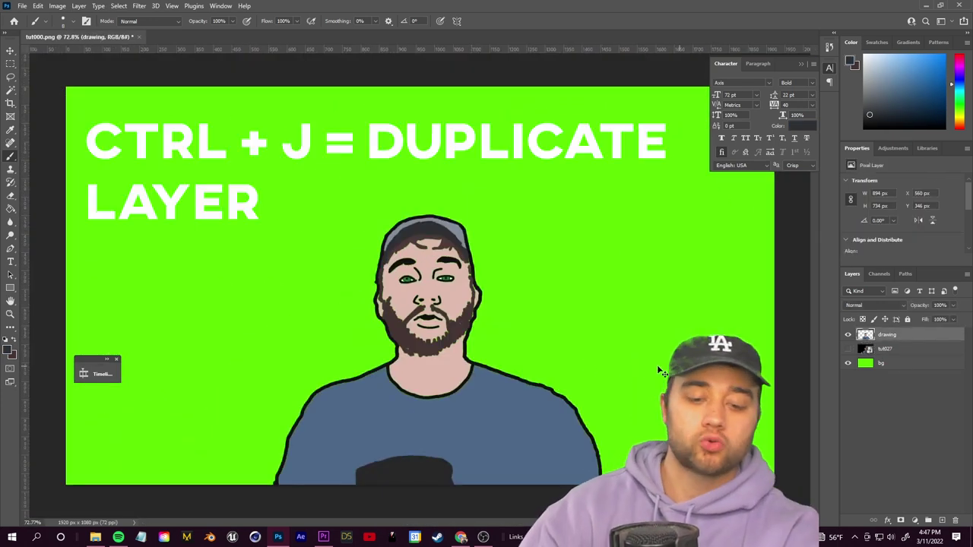
key(ctrl+j)
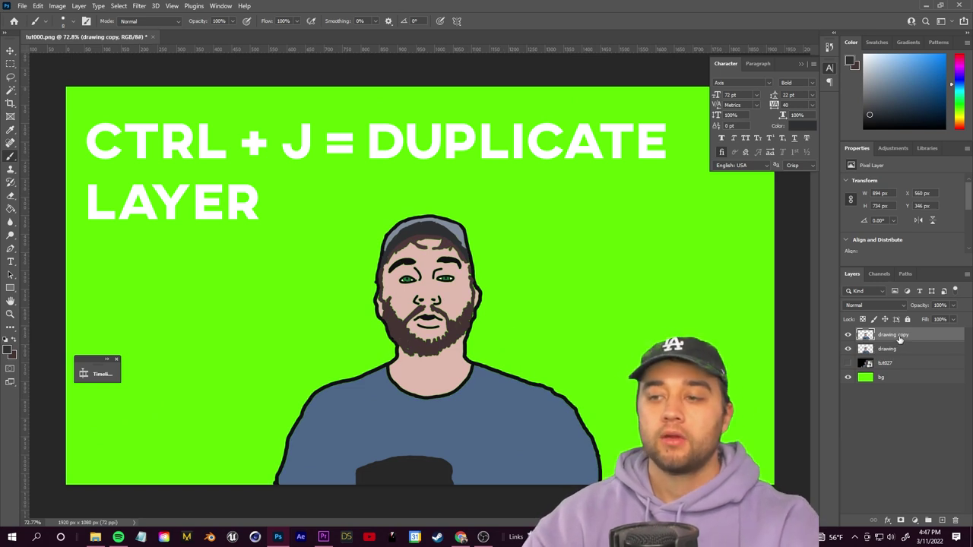
- Move the drawing copy layer beneath the drawing layer and apply a 2.5-pixel Gaussian Blur to the copy
drag(891, 337, 911, 368)
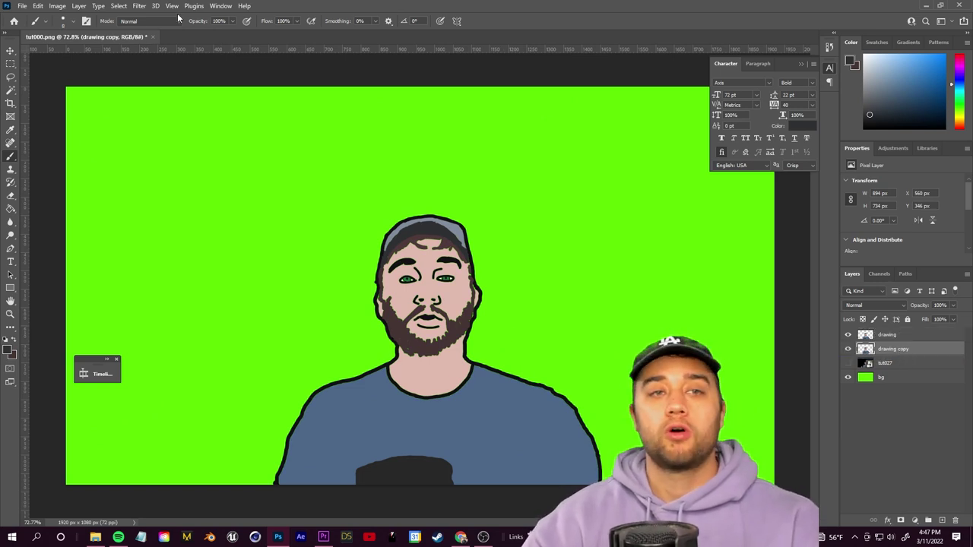
click(139, 6)
mouse_move(192, 136)
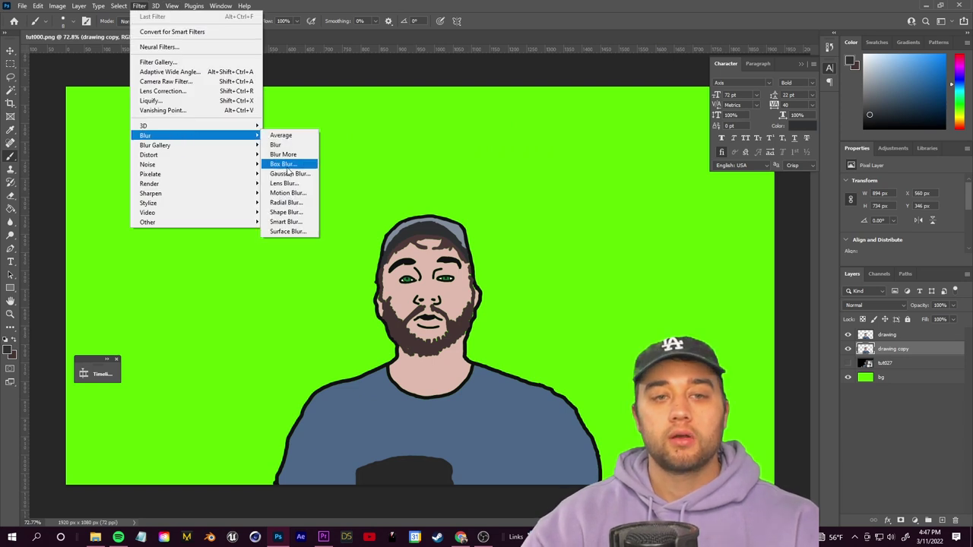
click(289, 173)
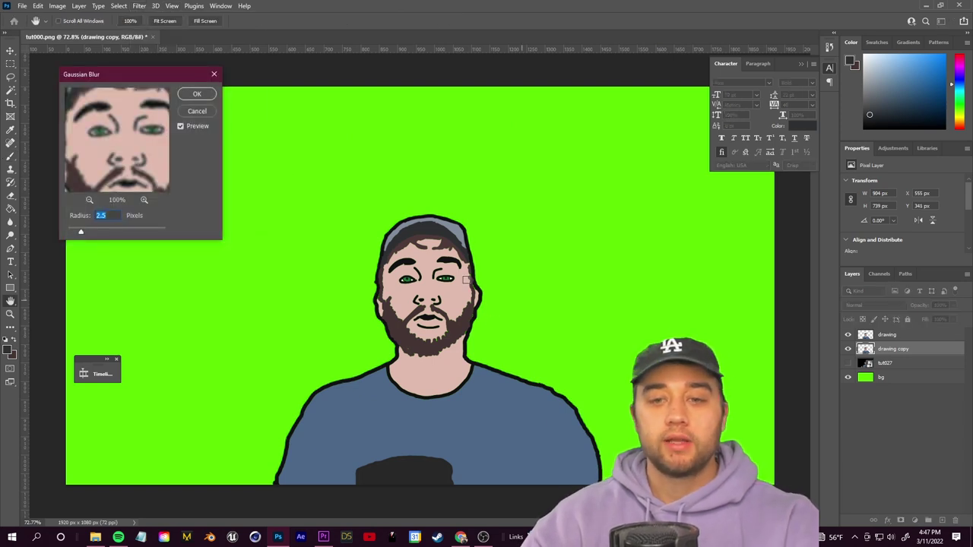
click(197, 95)
scroll(404, 301, down, 5)
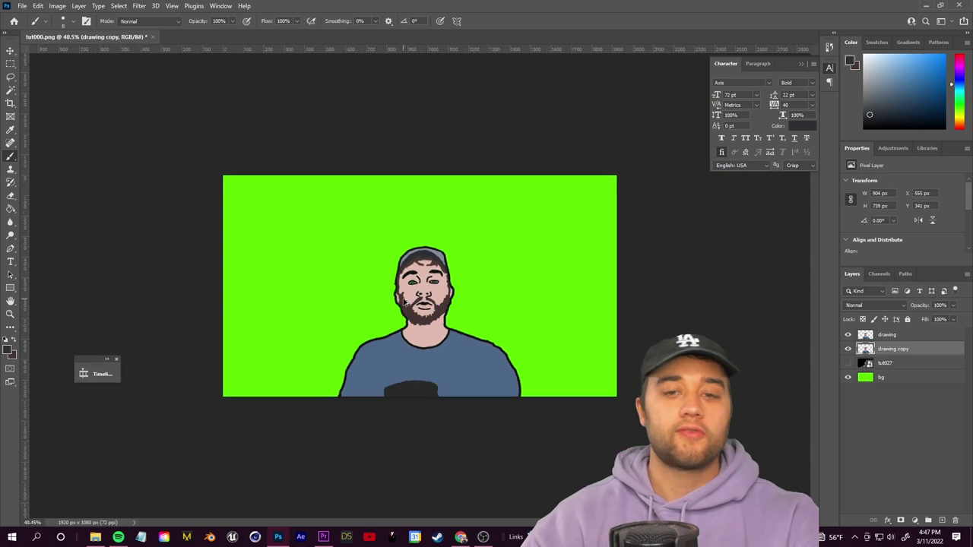
scroll(405, 303, up, 2)
scroll(404, 303, down, 1)
- Export the artwork as a PNG named key 27 in the Footage into animation easily tutorial folder
click(22, 5)
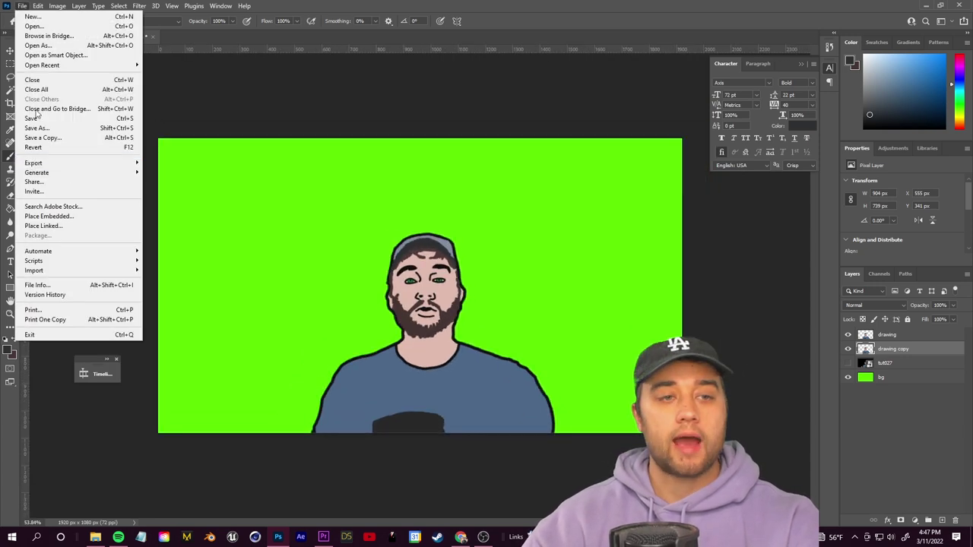
mouse_move(73, 166)
click(179, 173)
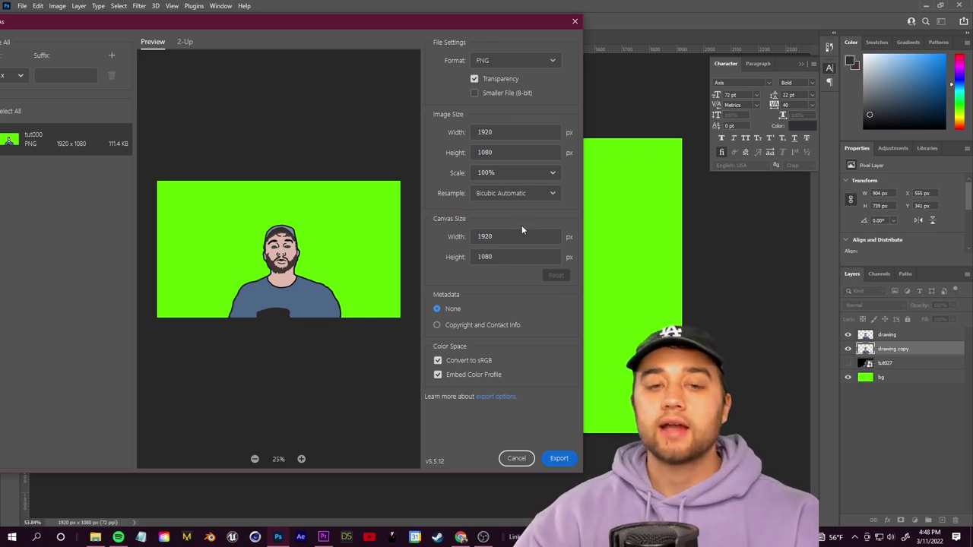
click(559, 457)
double_click(168, 119)
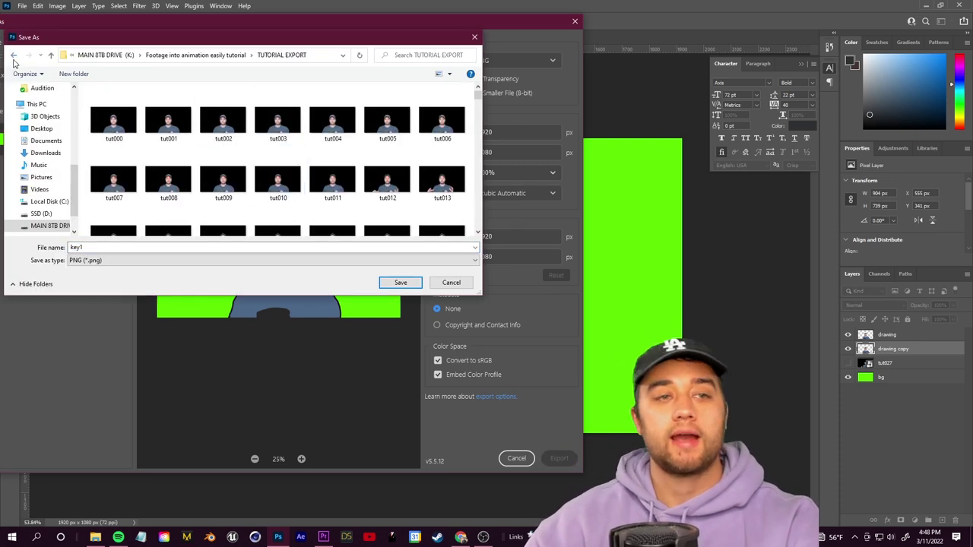
click(14, 57)
click(251, 147)
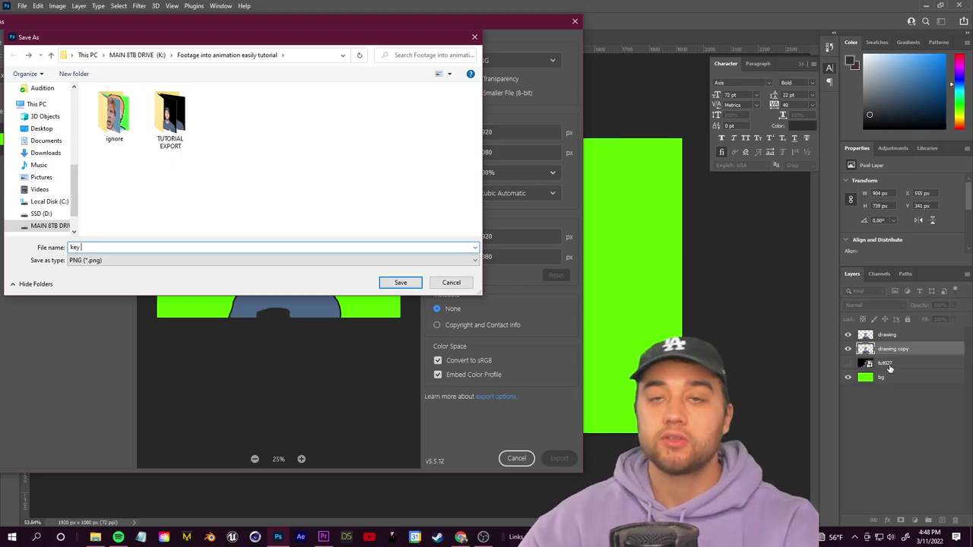
double_click(106, 248)
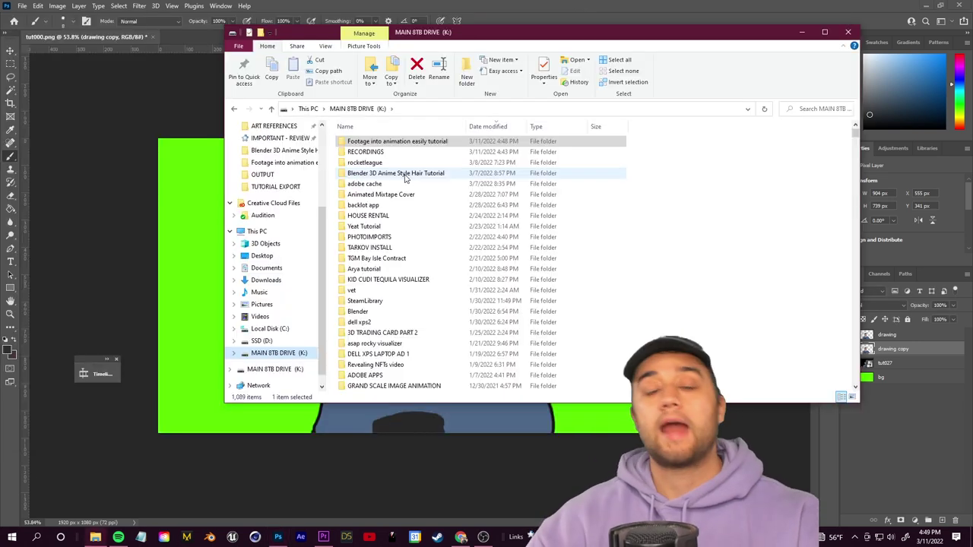
- Open the EbSynth-Beta-Win folder inside Blender 3D Anime Style Hair Tutorial and launch EbSynth
scroll(553, 276, up, 3)
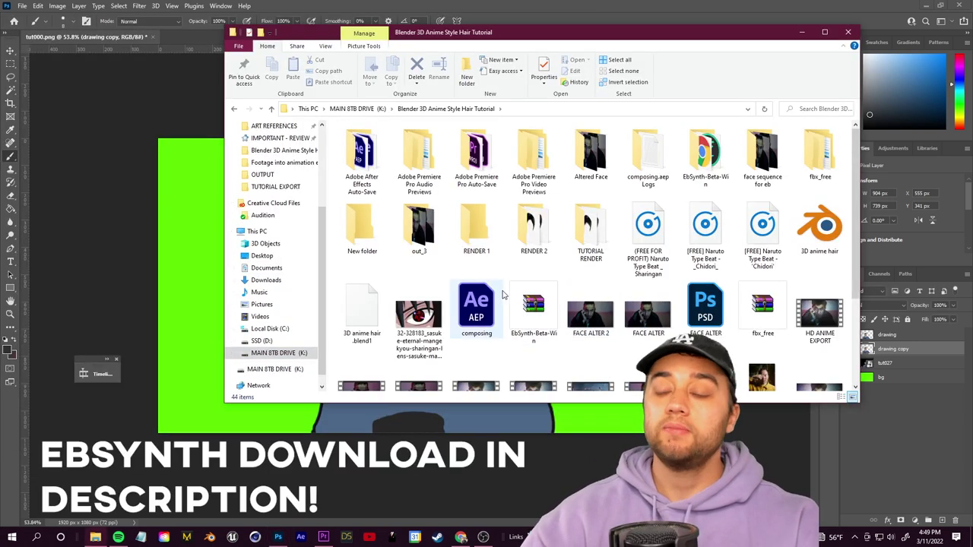
double_click(722, 182)
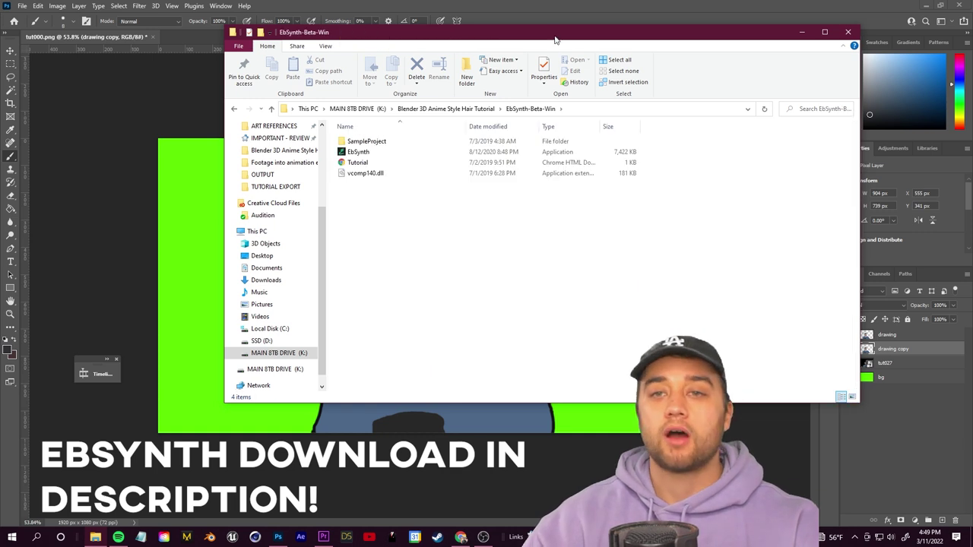
drag(555, 40, 483, 91)
drag(397, 330, 495, 299)
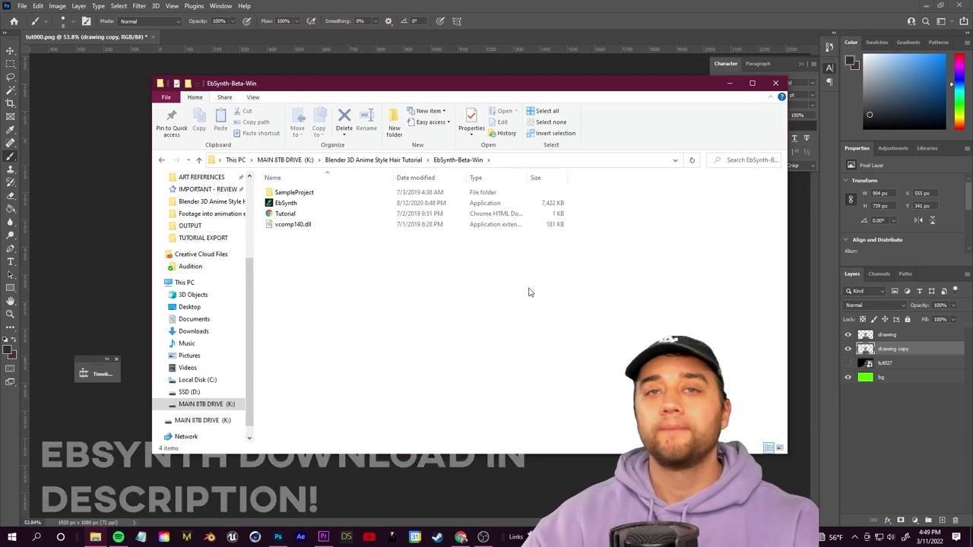
double_click(316, 207)
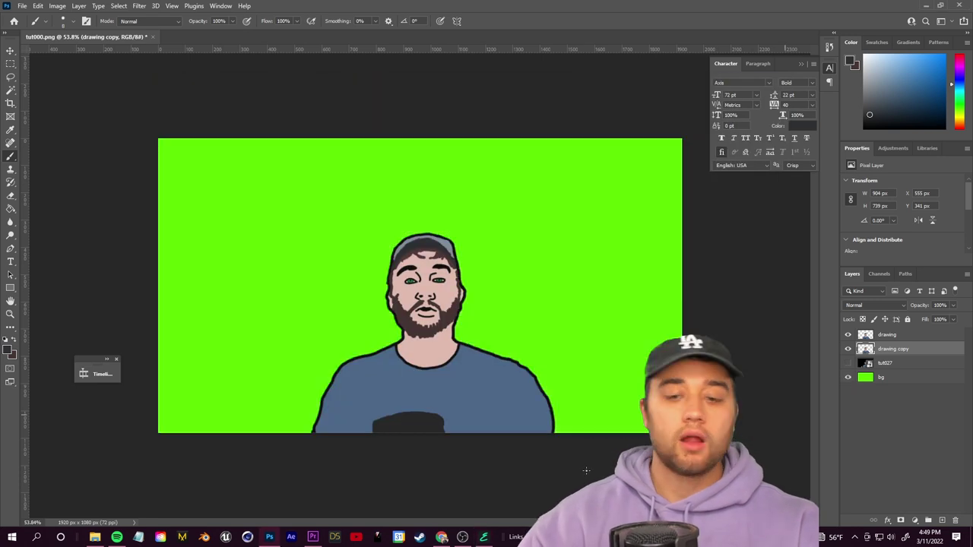
click(483, 537)
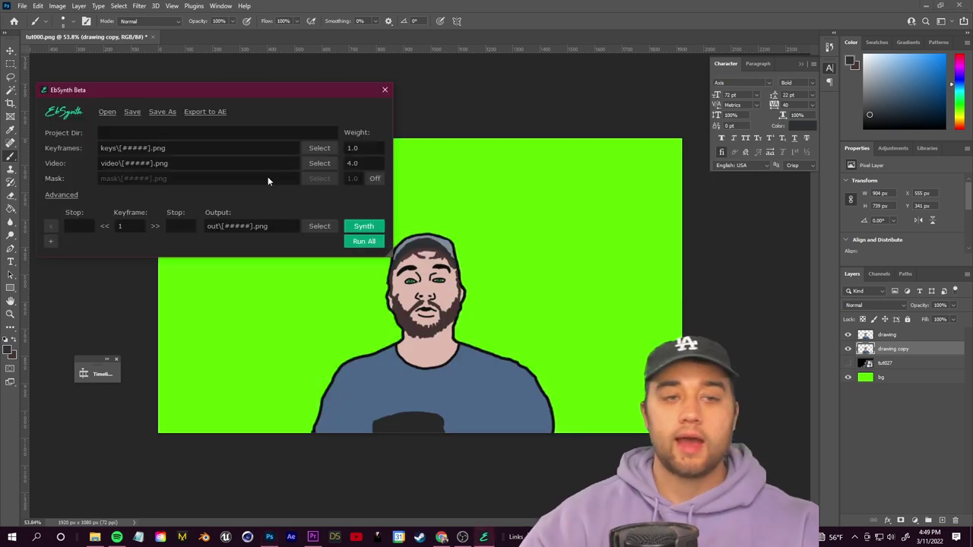
drag(149, 89, 260, 104)
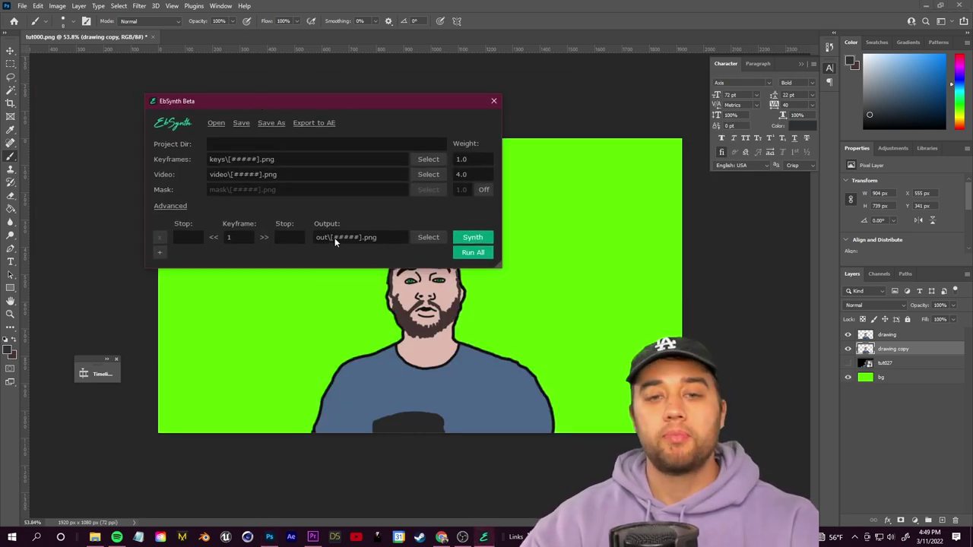
- Create a folder named OUTPUT in the Footage into animation easily tutorial folder and choose it as the EbSynth output location
click(430, 238)
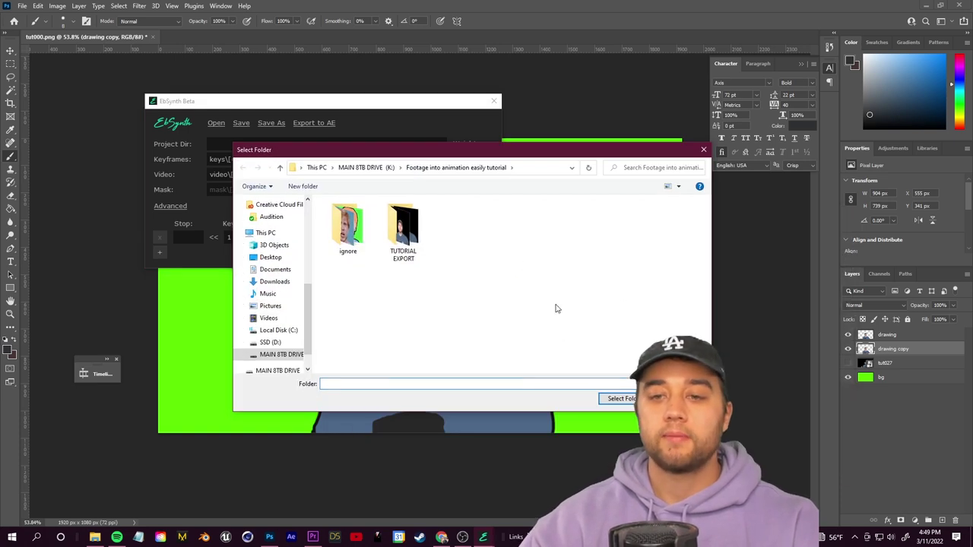
right_click(401, 260)
mouse_move(457, 399)
click(544, 398)
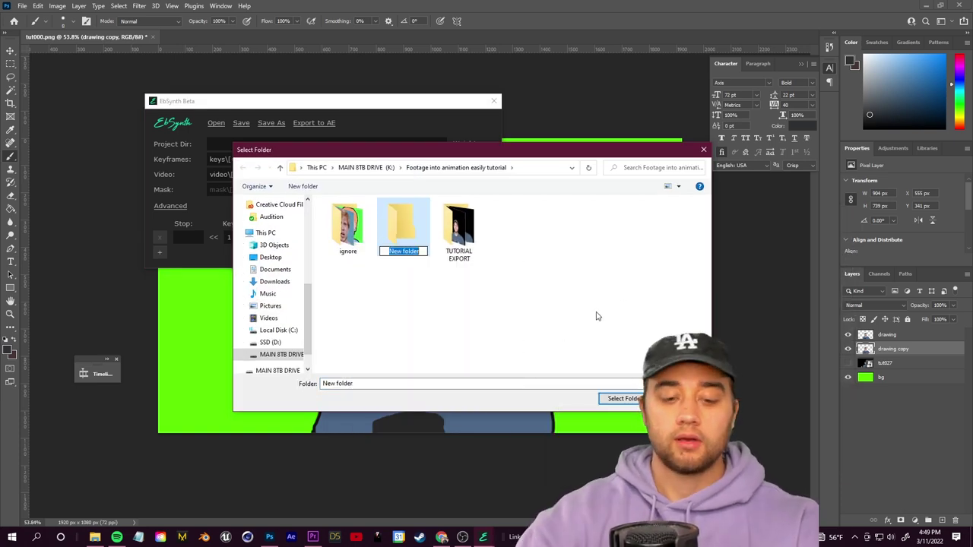
text(OUTPUT)
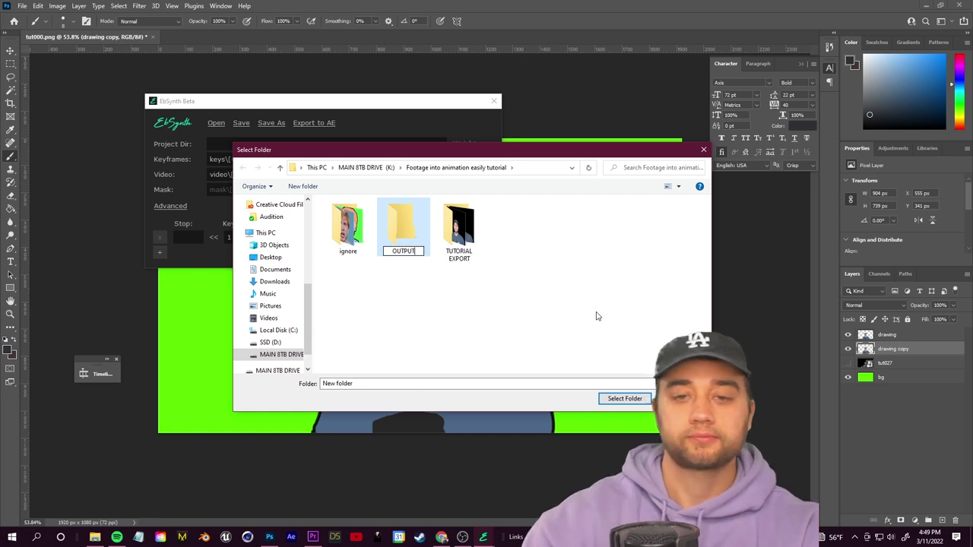
key(Return)
click(625, 399)
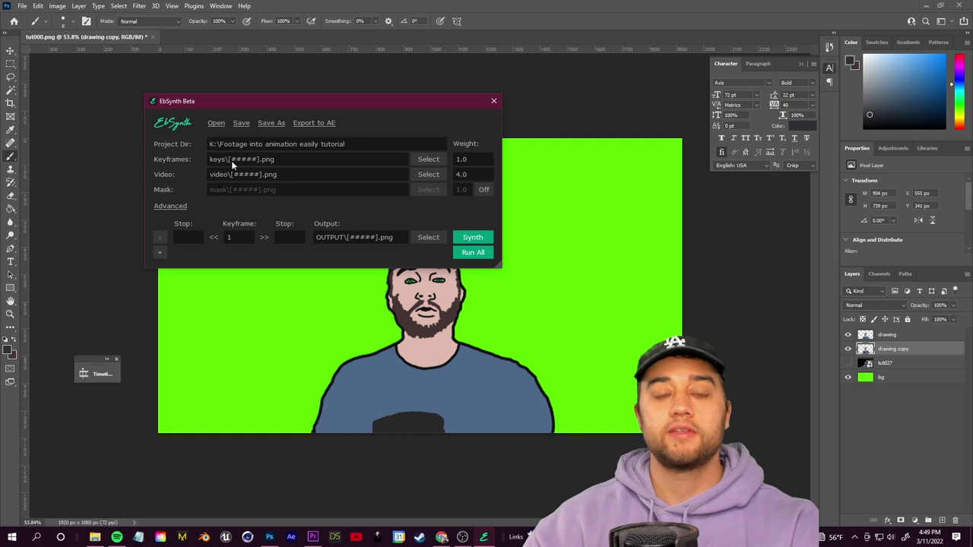
- Load the key 27 image as the EbSynth keyframe
drag(330, 101, 214, 75)
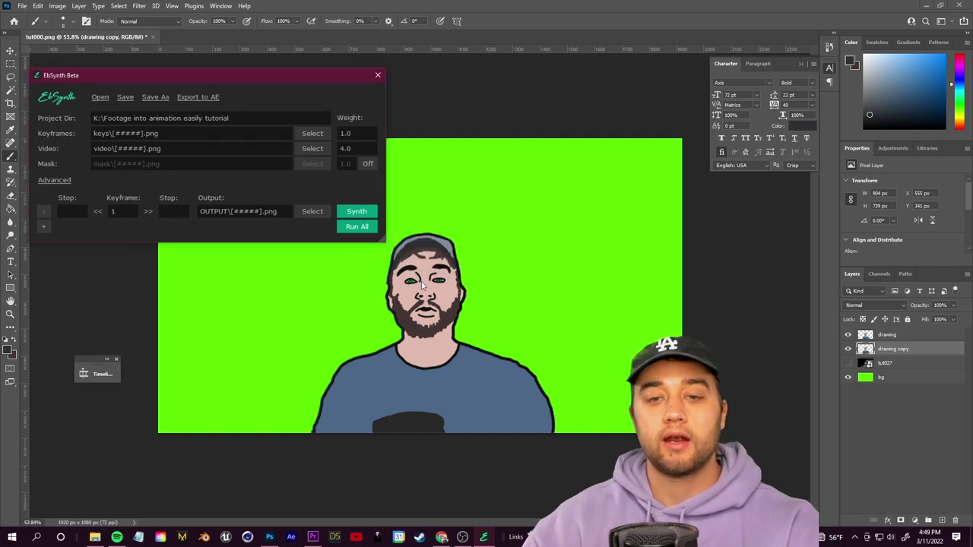
click(317, 134)
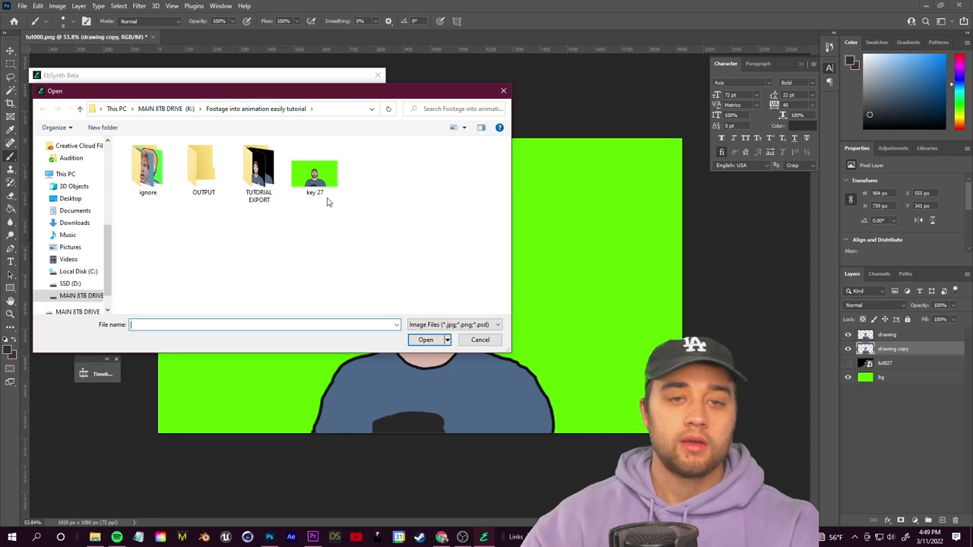
click(315, 177)
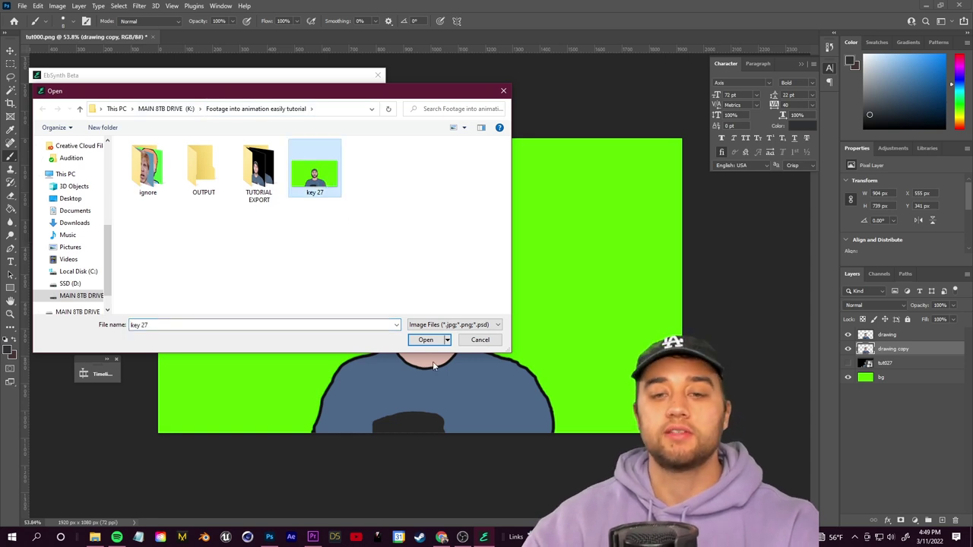
click(426, 339)
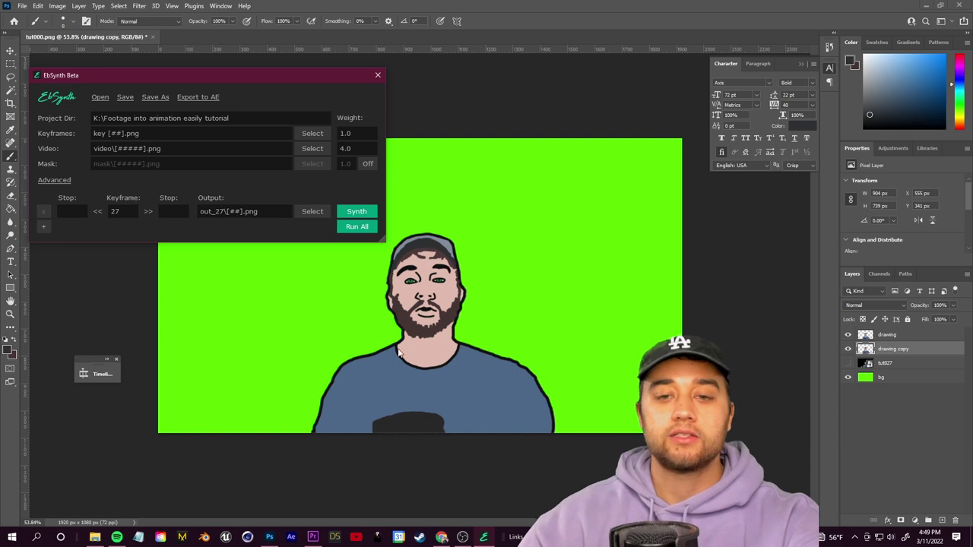
- Set the EbSynth video source to the frame sequence in the TUTORIAL EXPORT folder, picking tut000
click(311, 150)
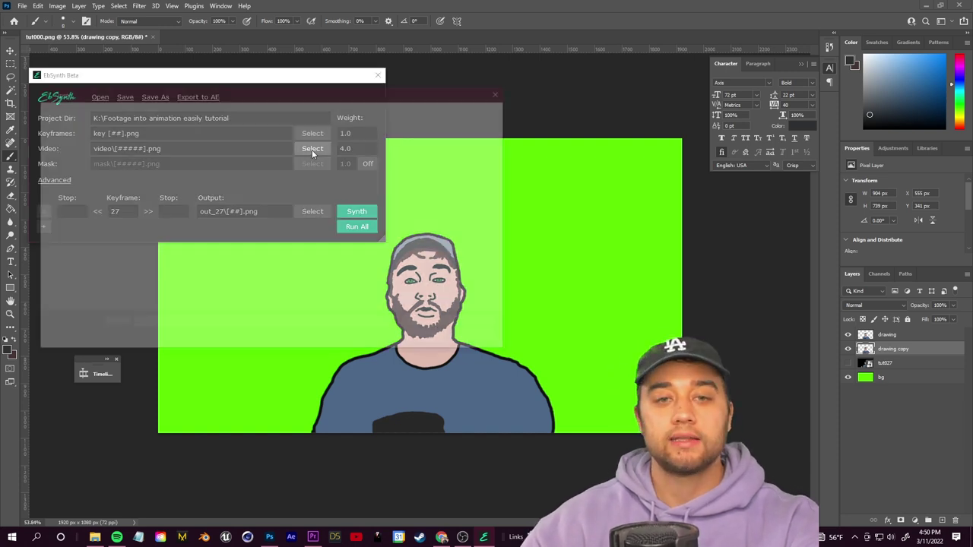
double_click(251, 171)
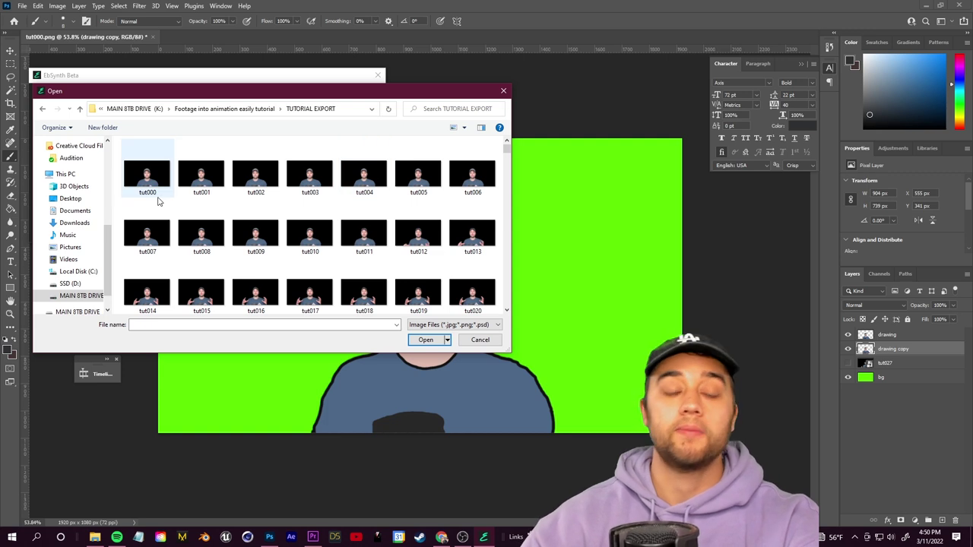
click(152, 179)
click(425, 340)
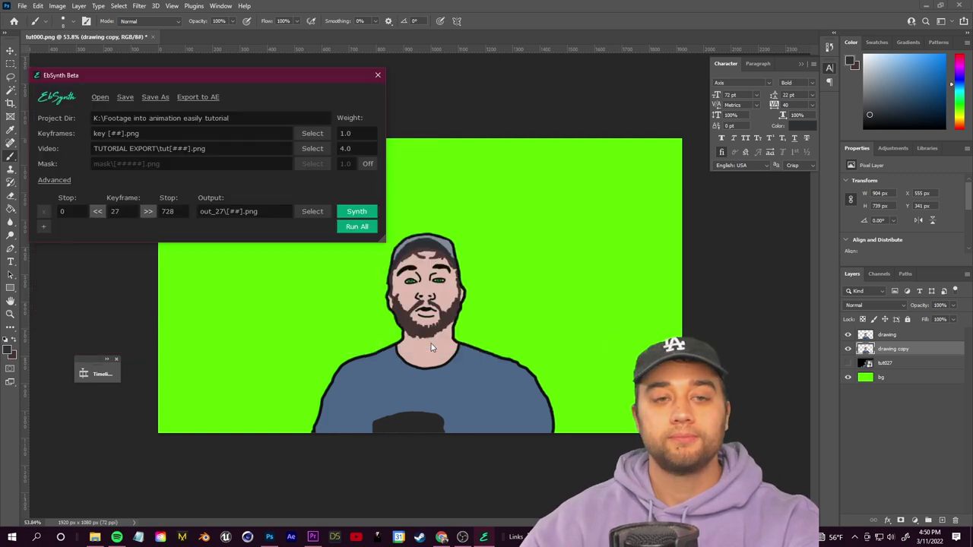
drag(200, 81, 248, 91)
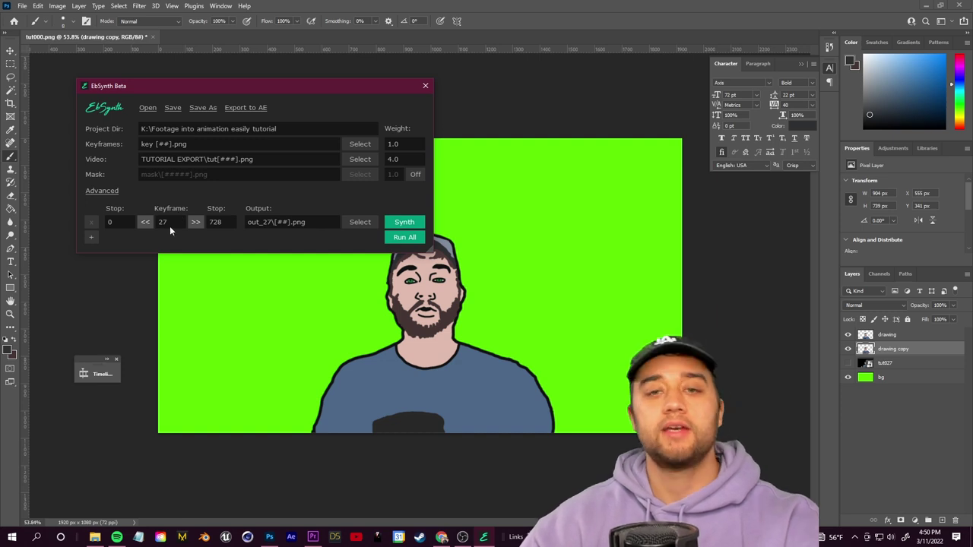
drag(281, 89, 212, 77)
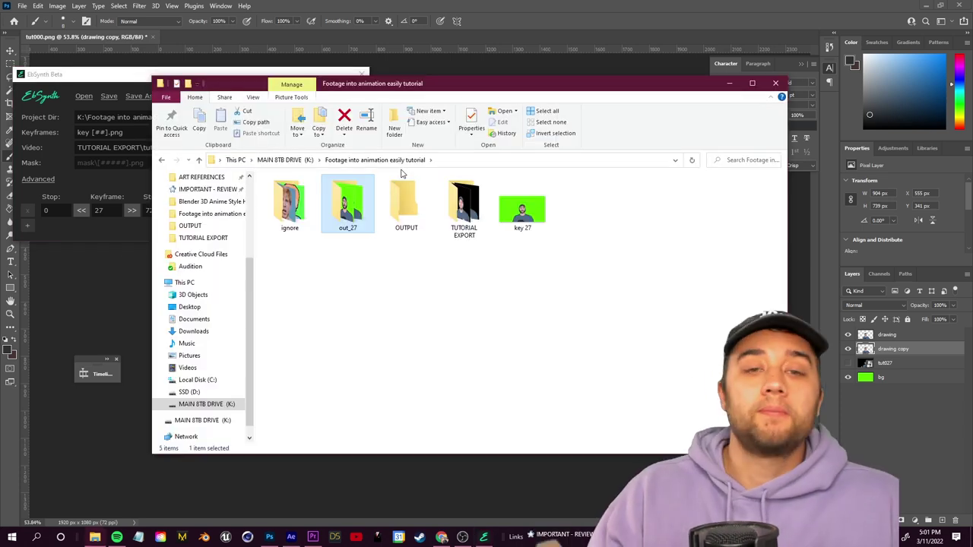
- Look through the synthesized frames in the out_27 folder
double_click(352, 231)
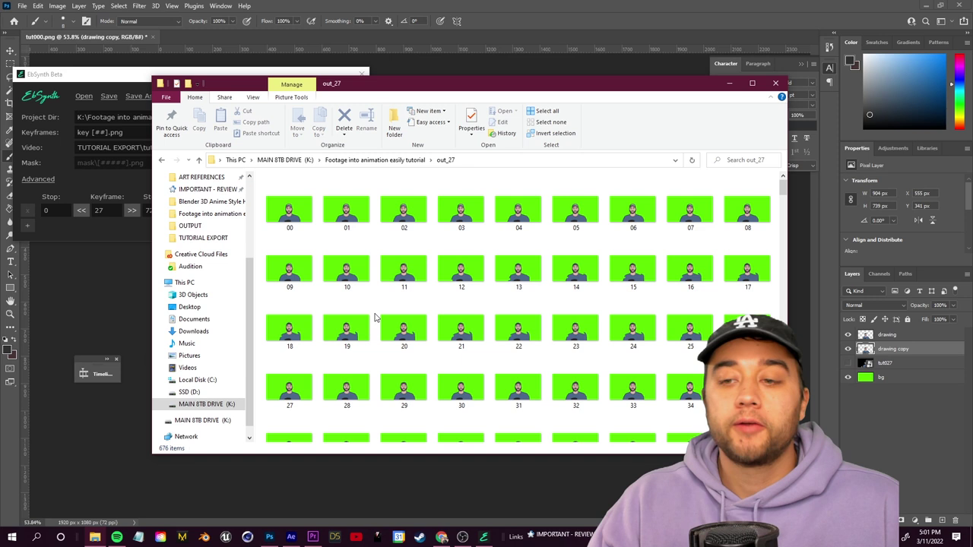
scroll(358, 311, down, 10)
scroll(343, 285, down, 14)
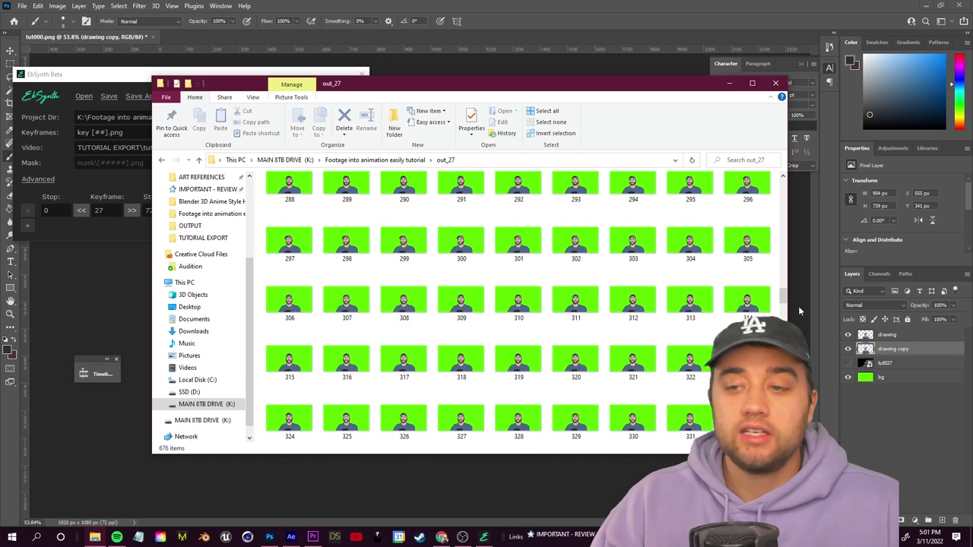
drag(784, 299, 784, 183)
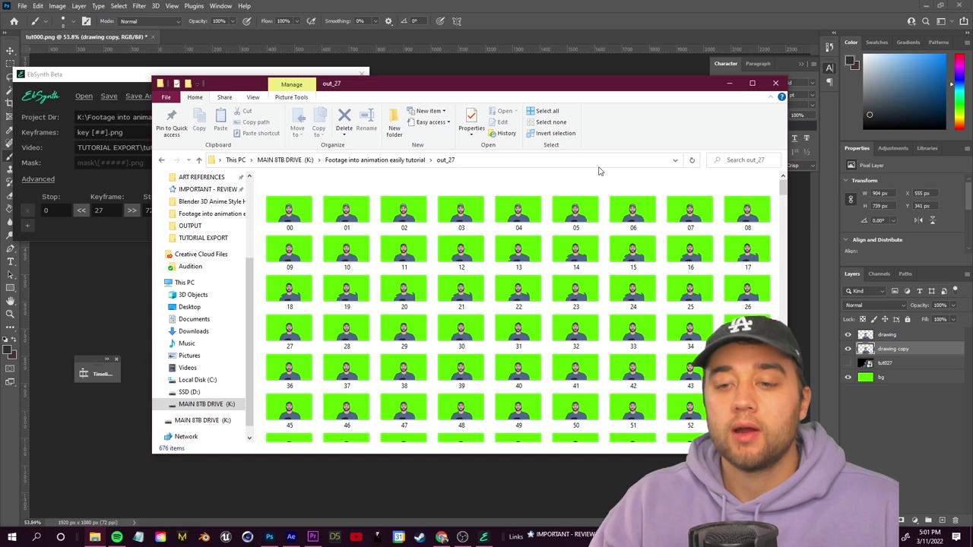
click(730, 84)
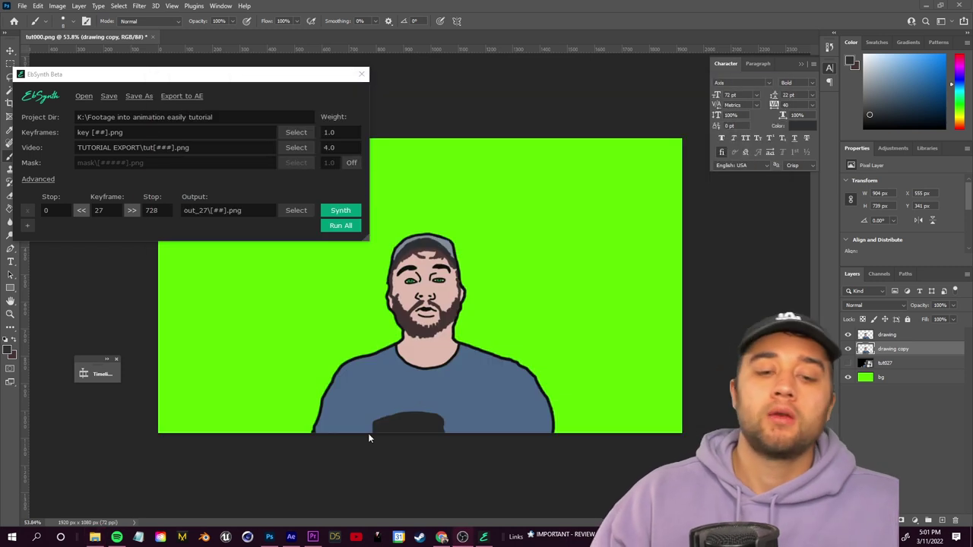
- Switch to Premiere Pro and import the out_27 frames as an image sequence beginning with frame 00
click(313, 538)
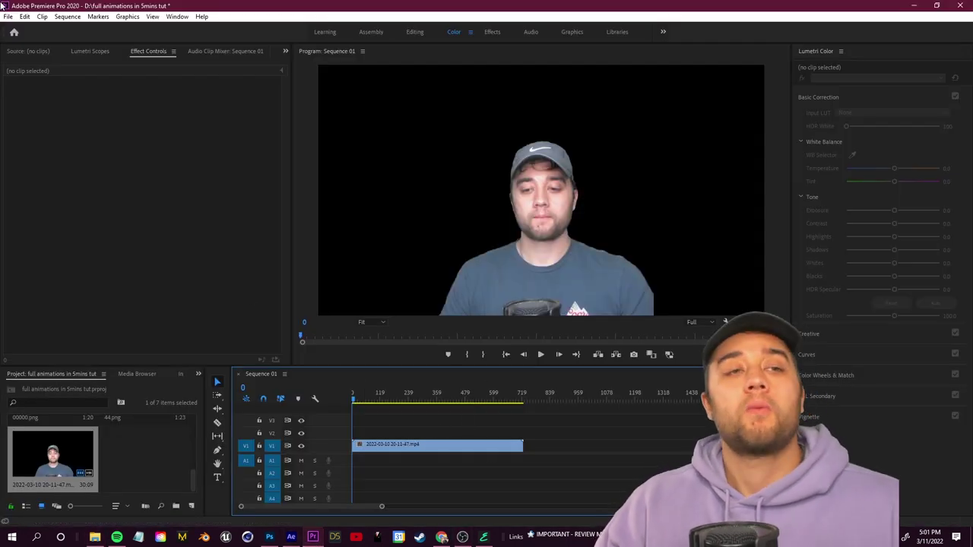
click(8, 16)
click(96, 283)
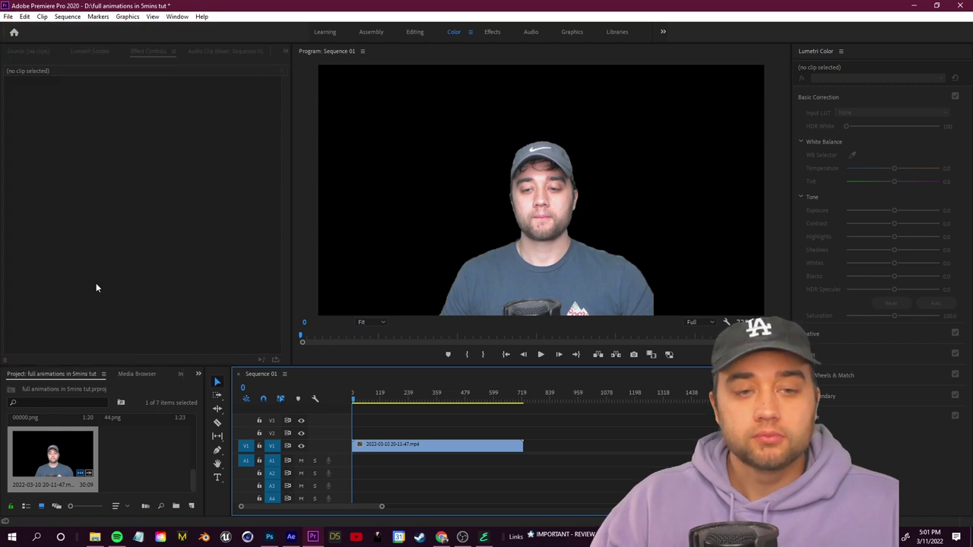
click(194, 52)
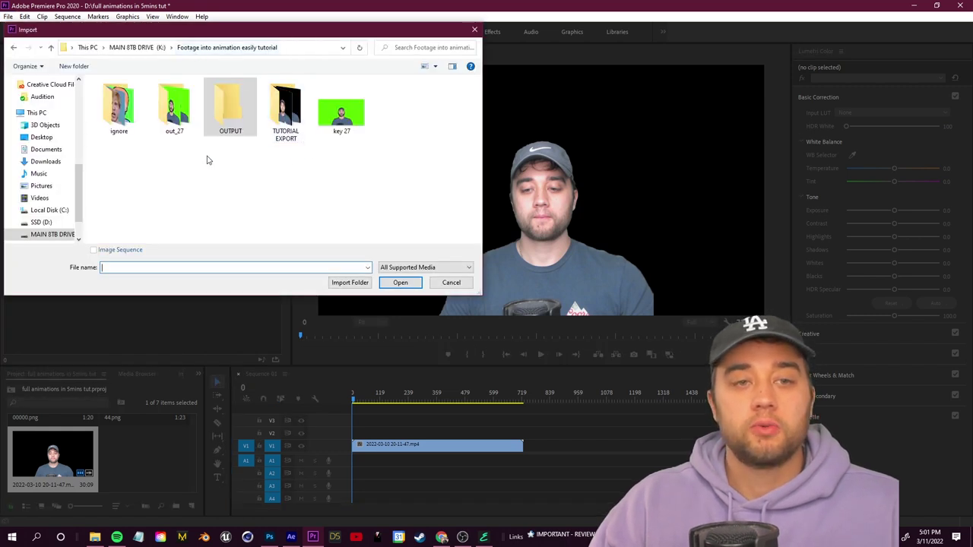
double_click(175, 107)
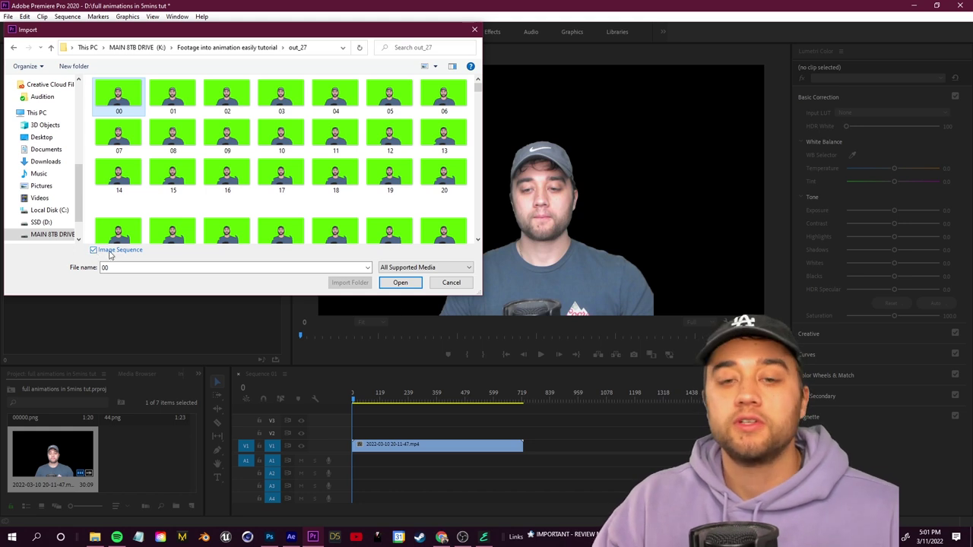
click(409, 285)
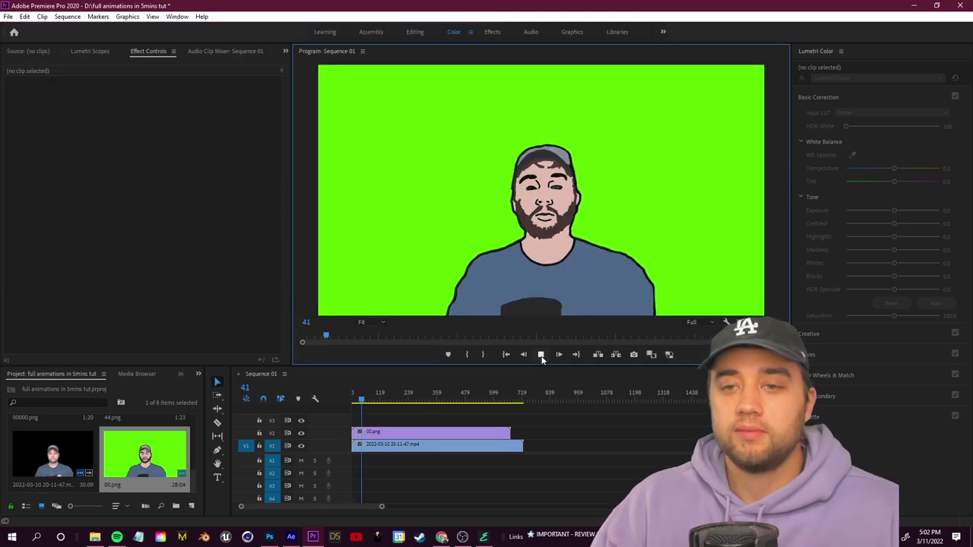
- Play the animated sequence in an enlarged program view and find the frame where the animation starts to break
key(grave)
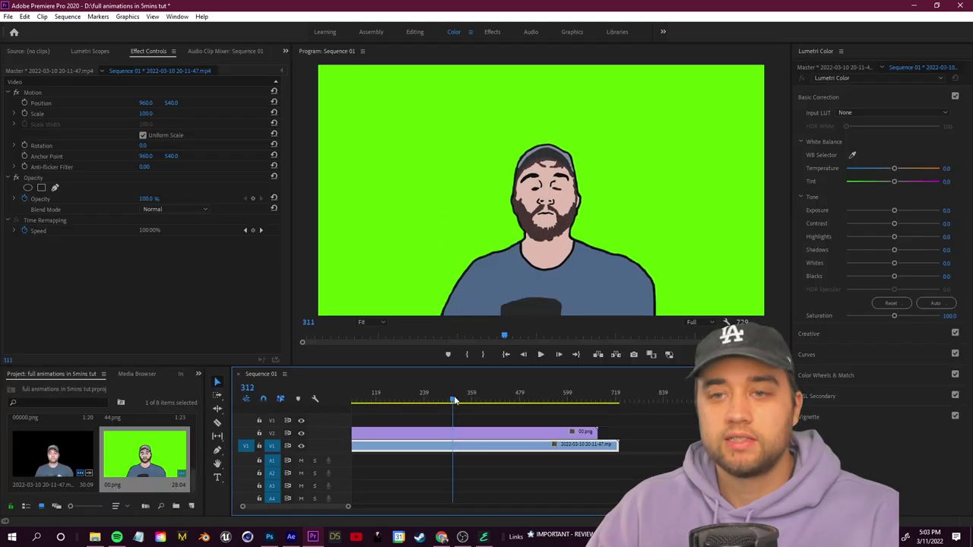
drag(454, 400, 456, 401)
click(511, 417)
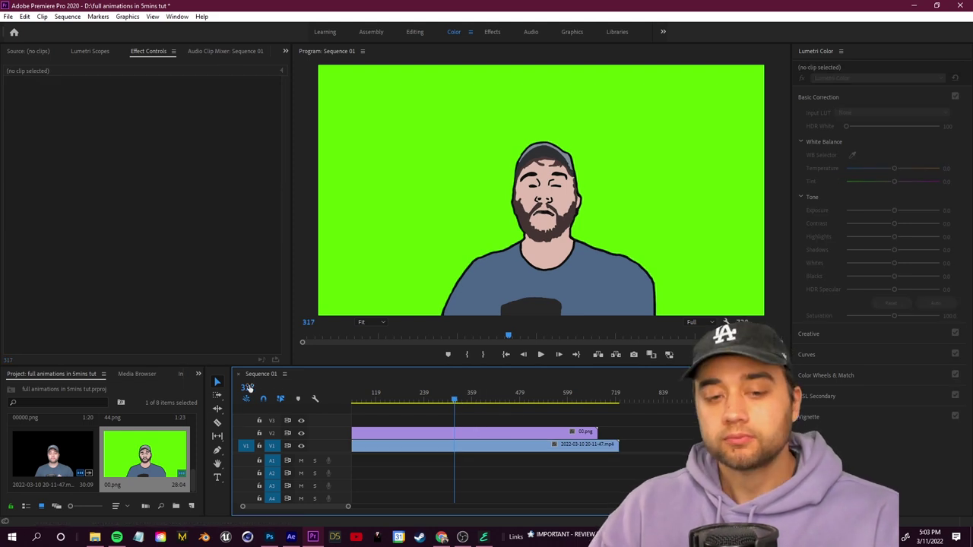
- Switch the timeline's playhead position display to timecode and back to frames
right_click(249, 389)
click(275, 394)
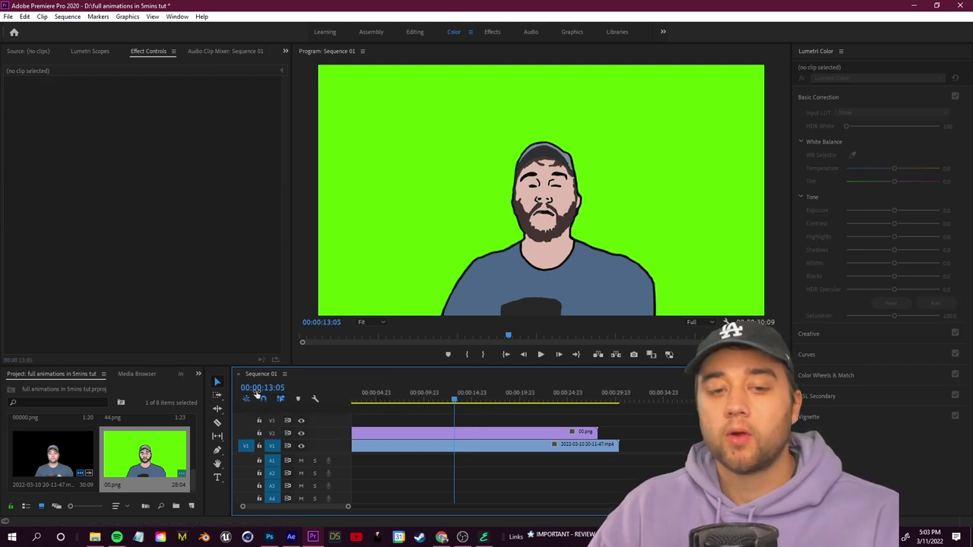
right_click(263, 390)
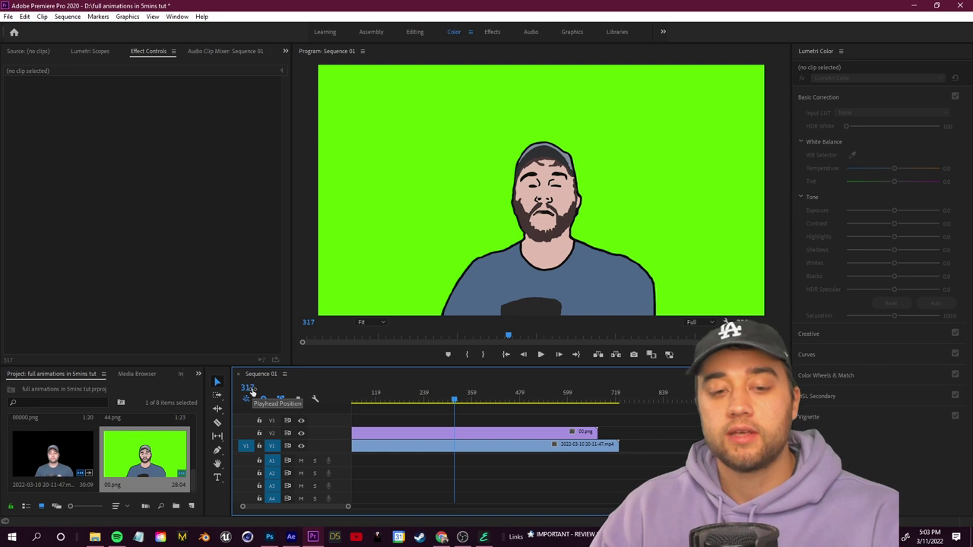
- Switch to File Explorer and cut frames 317 through 675 from the out_27 folder
key(alt+Tab)
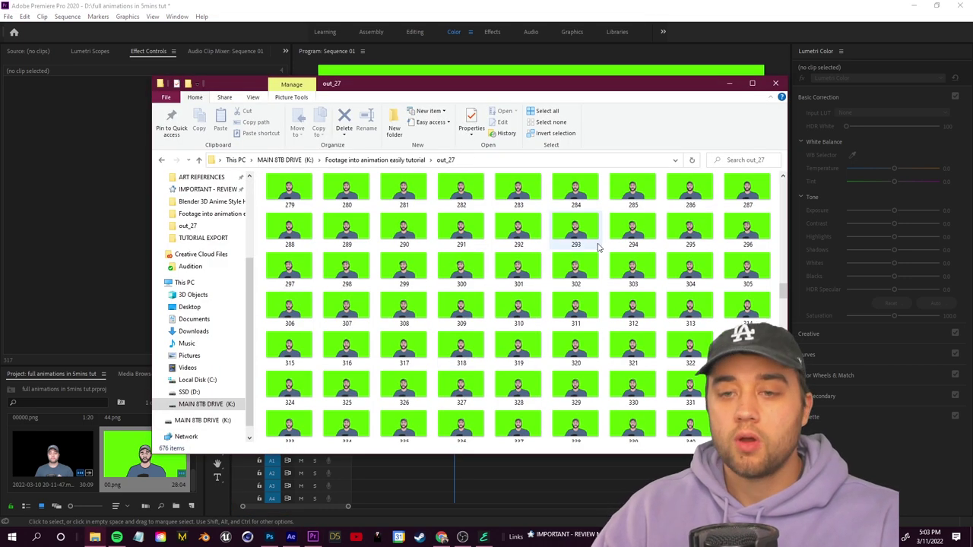
click(410, 363)
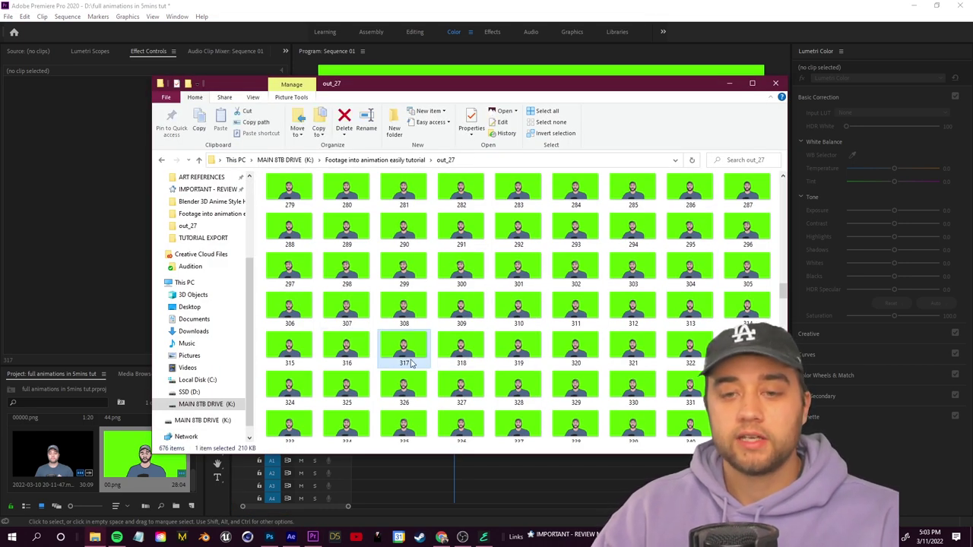
scroll(394, 362, down, 15)
shift+click(289, 422)
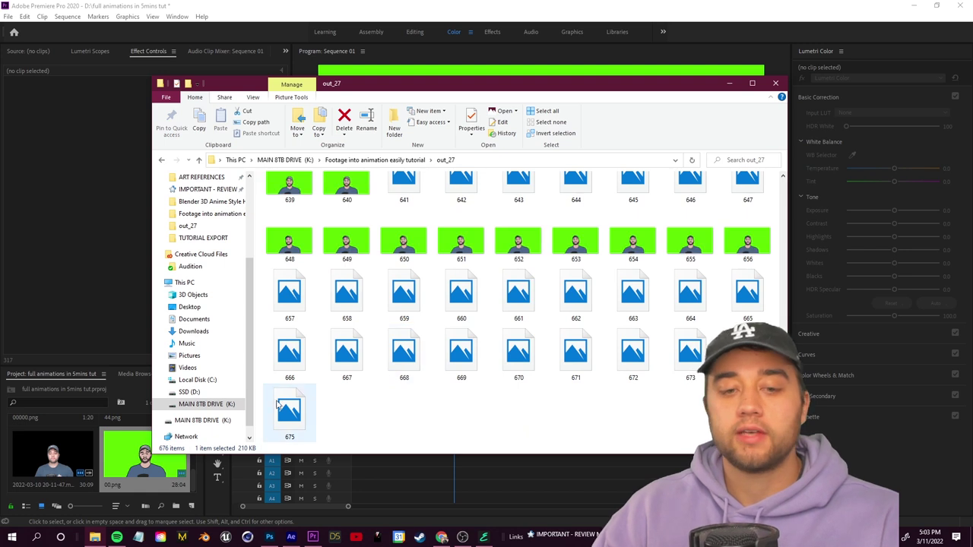
key(Delete)
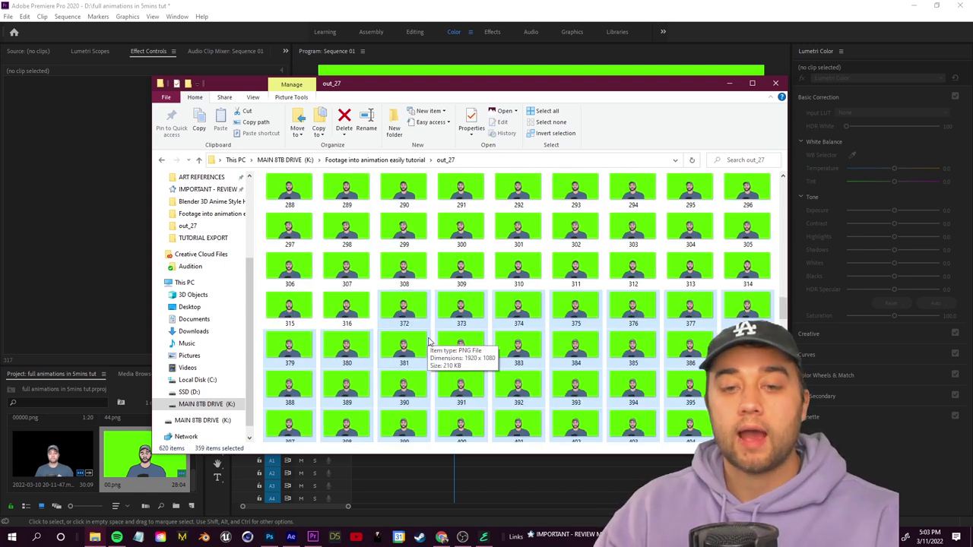
key(ctrl+x)
- Create a folder named broken parts in the Footage into animation easily tutorial folder and move the cut frames into it
click(162, 160)
right_click(426, 317)
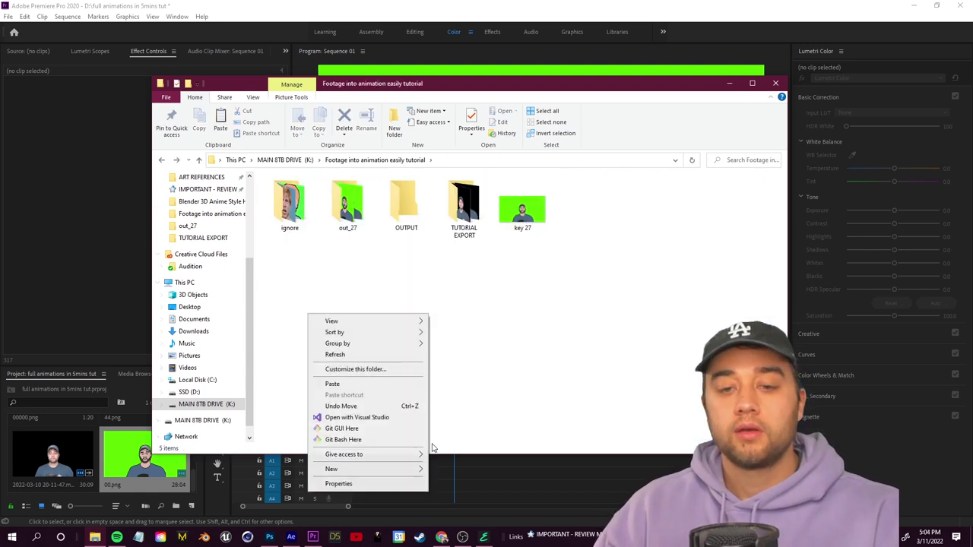
mouse_move(335, 470)
click(456, 375)
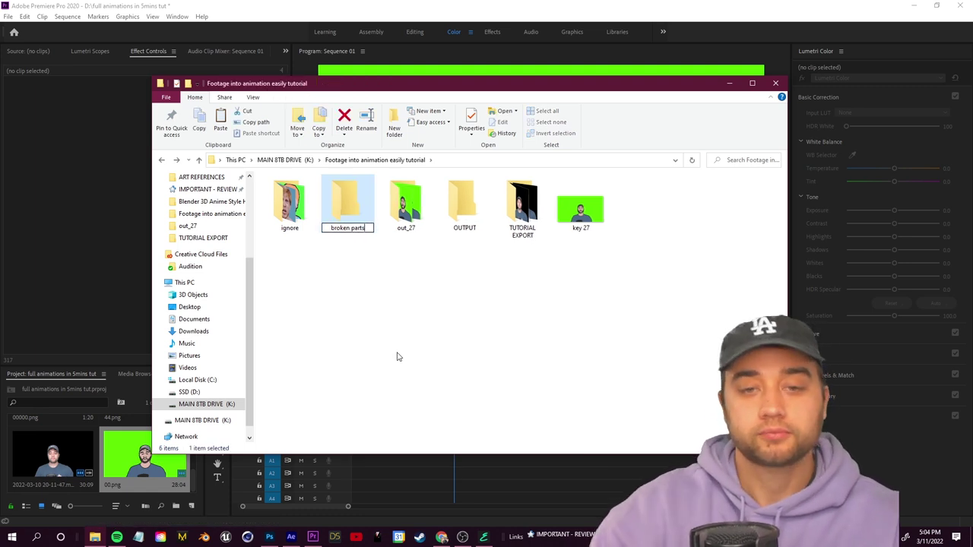
key(Return)
key(Return)
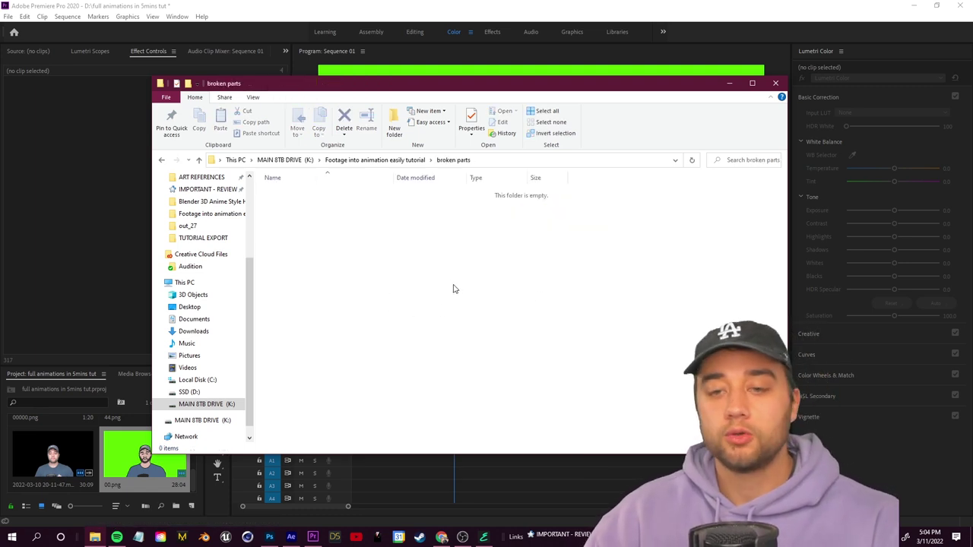
key(ctrl+v)
key(alt+Left)
- Open the out_27 folder and check the last remaining frames
double_click(419, 221)
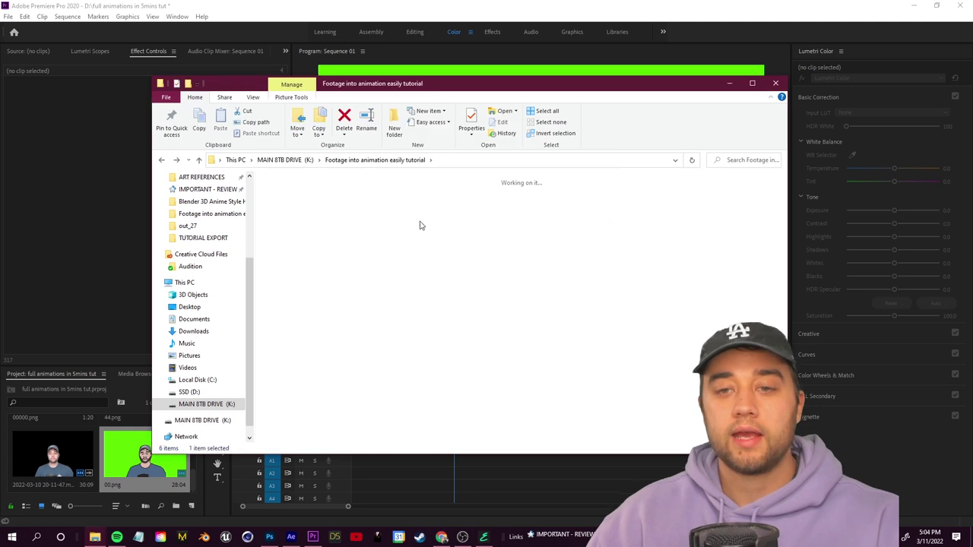
click(187, 225)
scroll(517, 304, down, 15)
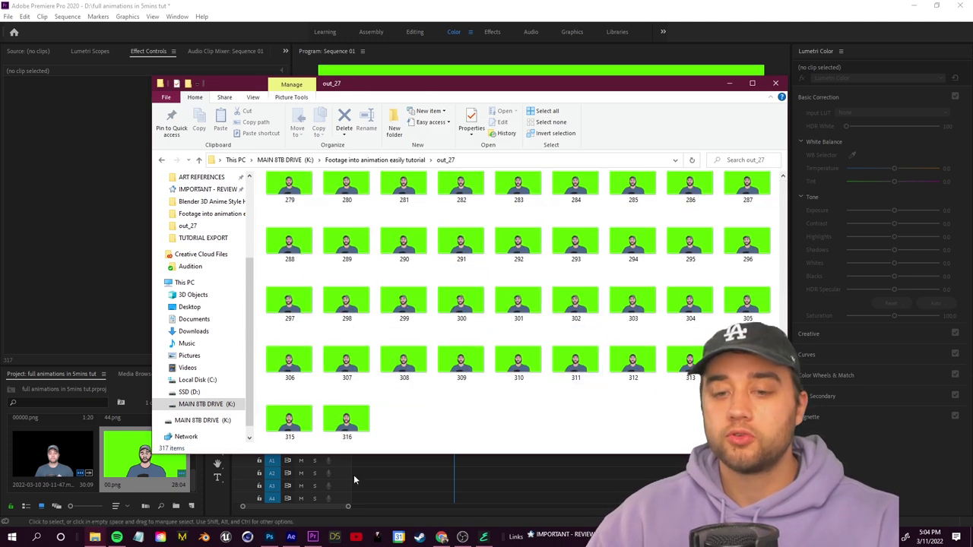
click(355, 422)
click(514, 423)
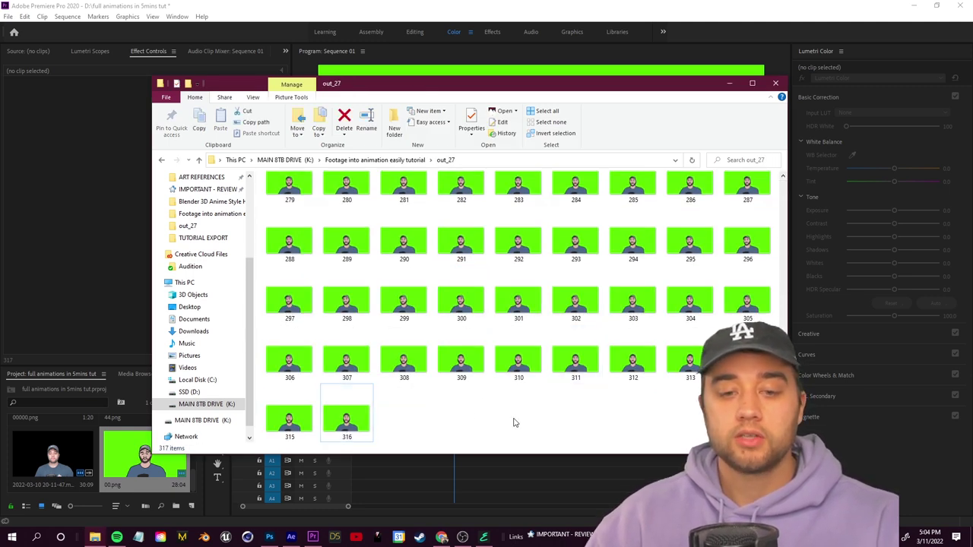
- Place frame tut321 from the TUTORIAL EXPORT folder into the Photoshop document as a new layer above the earlier drawings
click(269, 537)
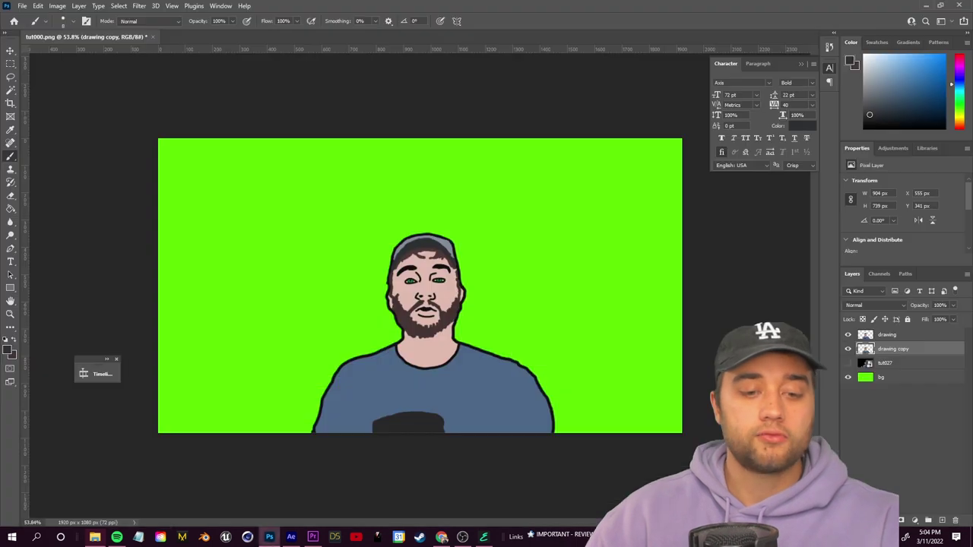
click(95, 539)
double_click(540, 228)
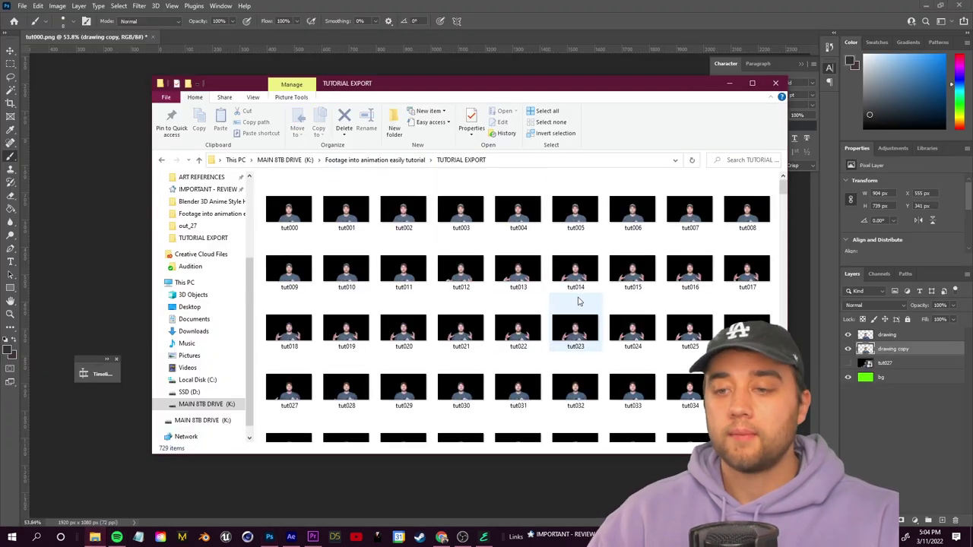
scroll(578, 302, down, 15)
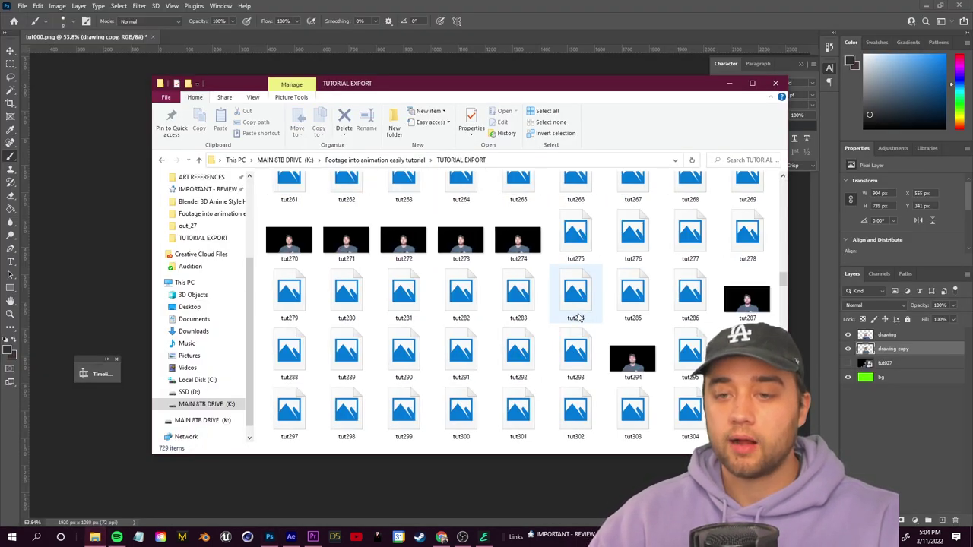
scroll(387, 293, down, 3)
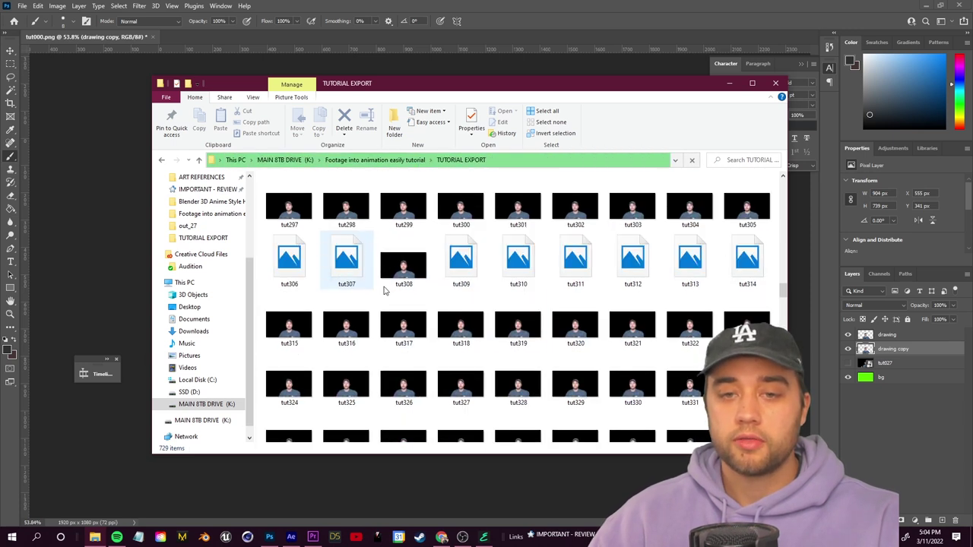
click(345, 335)
click(518, 334)
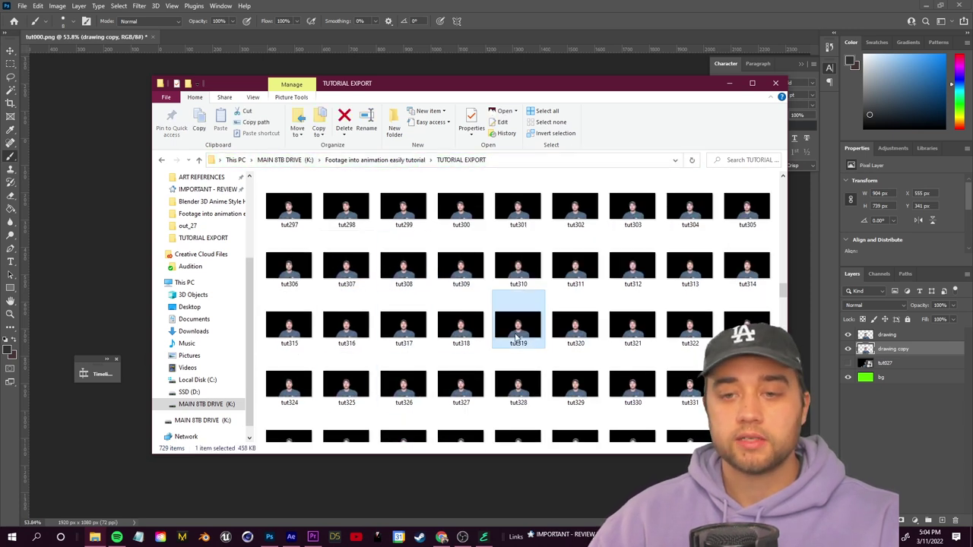
double_click(518, 334)
click(339, 122)
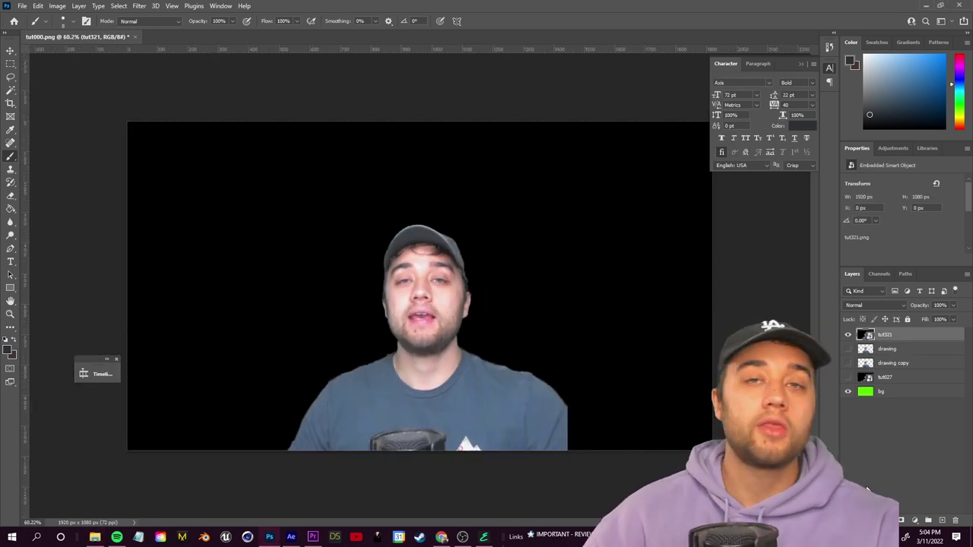
- Name the new empty layer above tut321 drawing 2 for tracing the second keyframe
text(drawing)
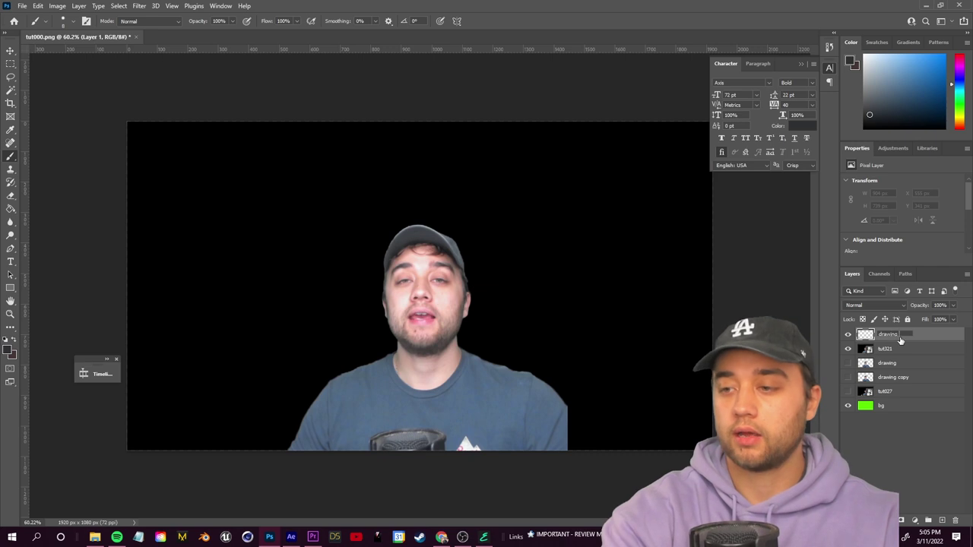
text( 2)
key(Return)
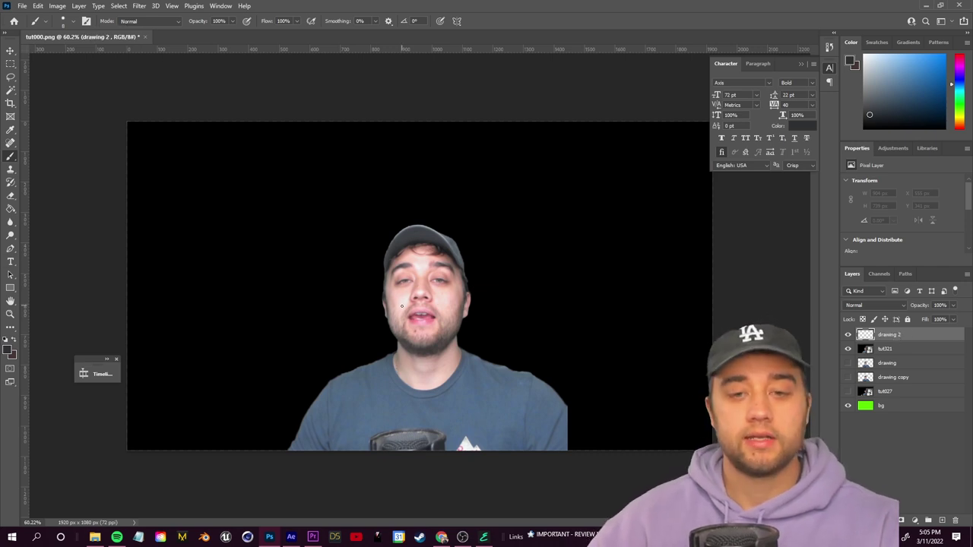
scroll(267, 460, up, 6)
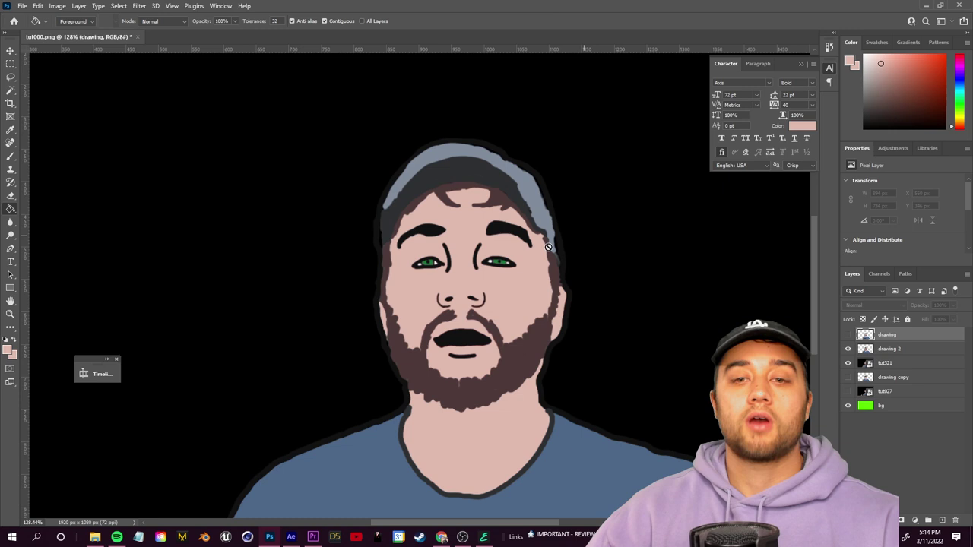
scroll(411, 314, up, 3)
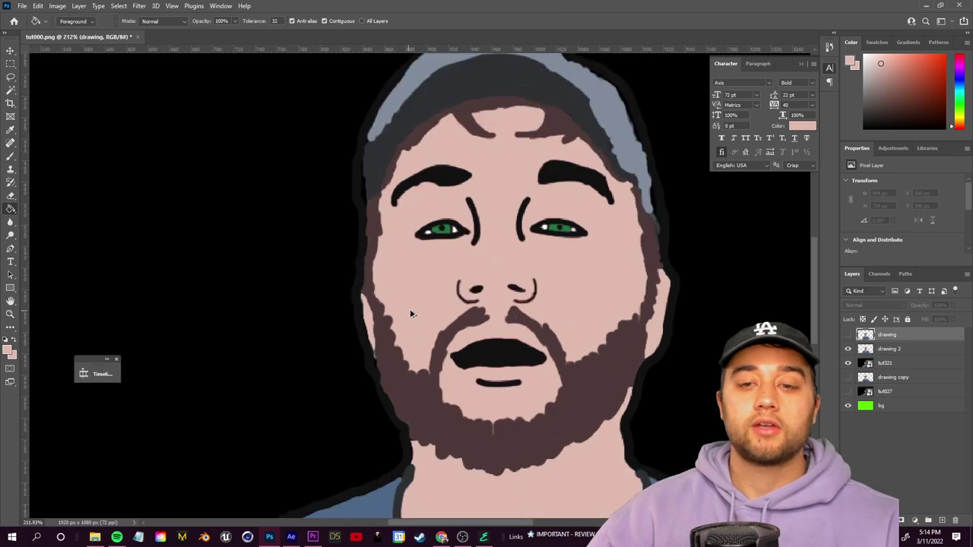
- Compare the facial features of the first drawing with drawing 2 by repeatedly hiding and showing the drawing layer
scroll(411, 314, up, 1)
click(846, 336)
click(846, 336)
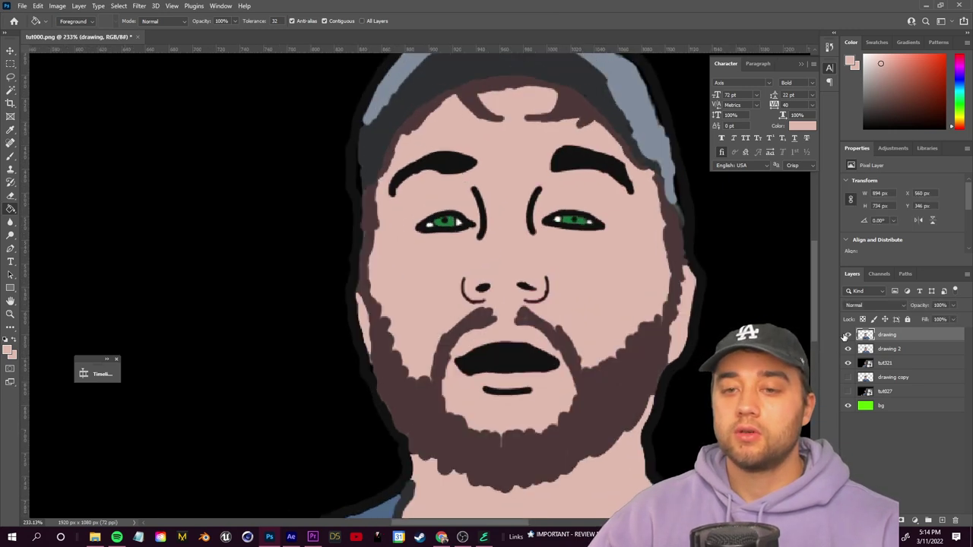
click(846, 337)
click(845, 337)
click(846, 337)
click(845, 337)
click(845, 337)
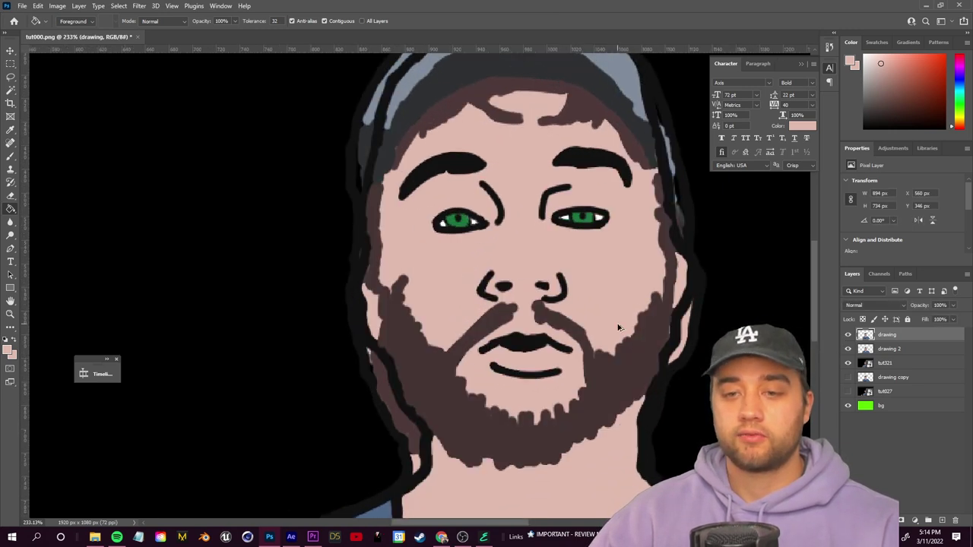
scroll(618, 327, up, 2)
click(848, 335)
click(848, 336)
click(850, 337)
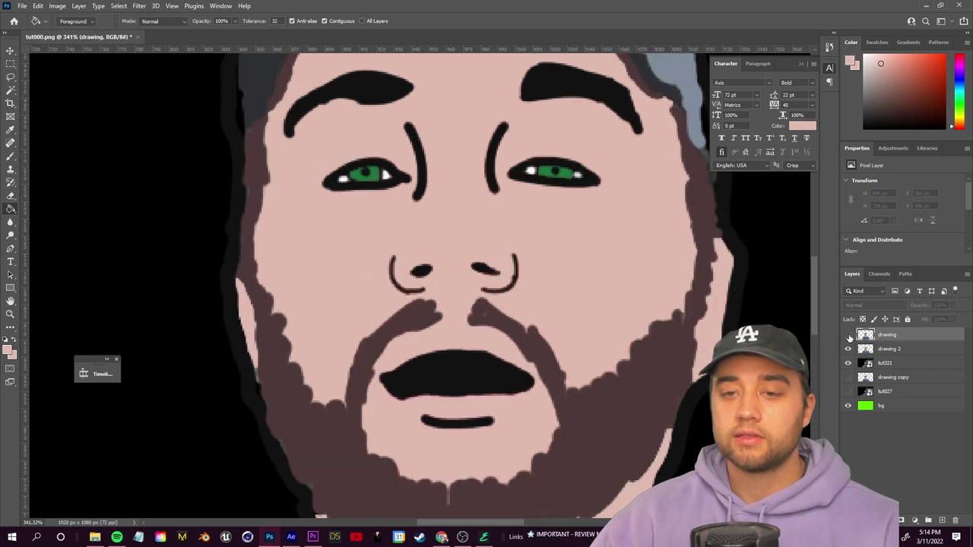
click(849, 337)
- Hide the first drawing layer, select the drawing 2 layer and set the brush's foreground color to the outline's near-black 121212
key(b)
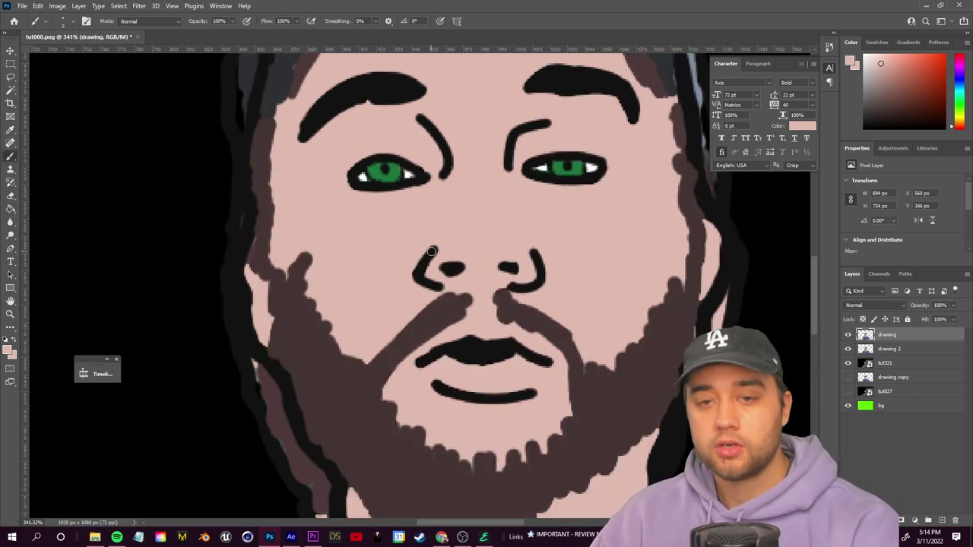
click(847, 336)
click(889, 349)
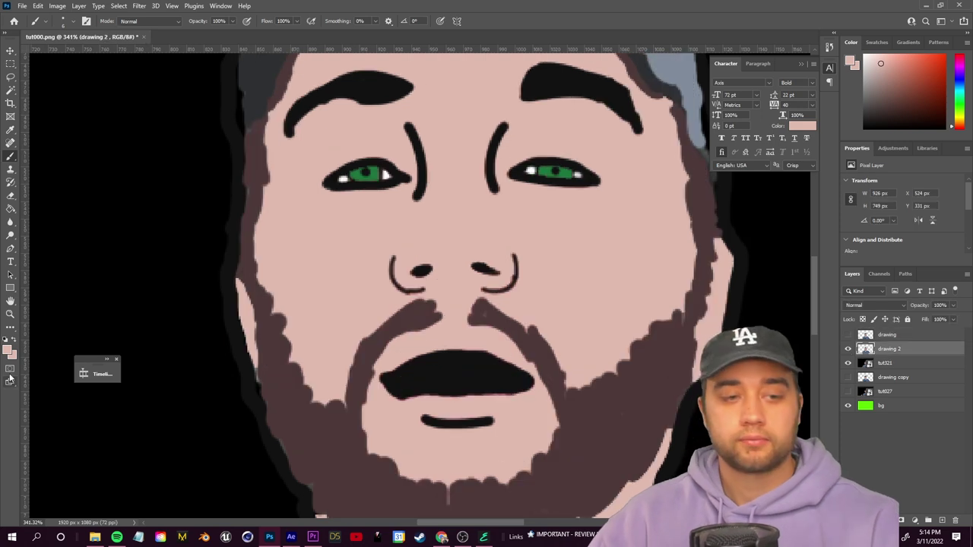
click(9, 350)
click(449, 382)
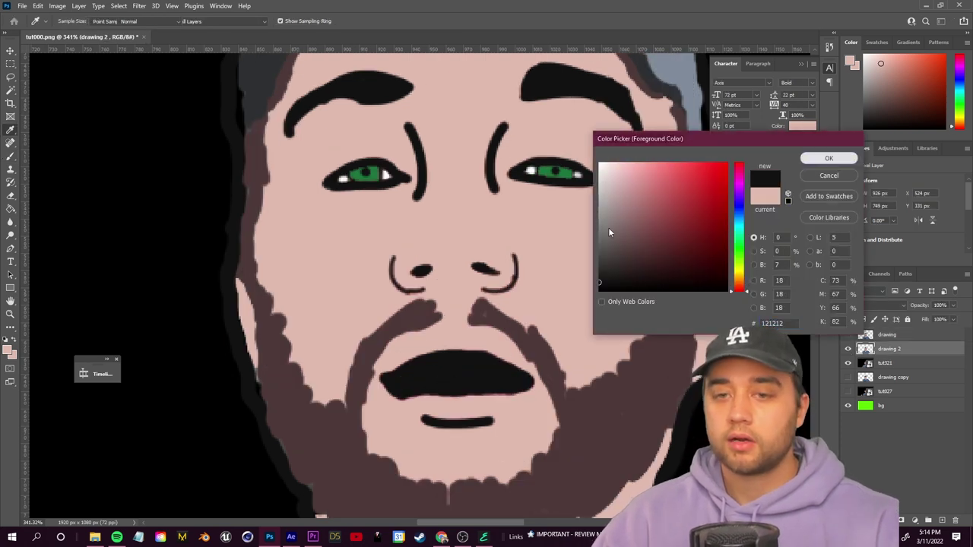
click(829, 158)
- Export the finished second keyframe on the green background as a 1920 x 1080 PNG named key 321
key(ctrl+0)
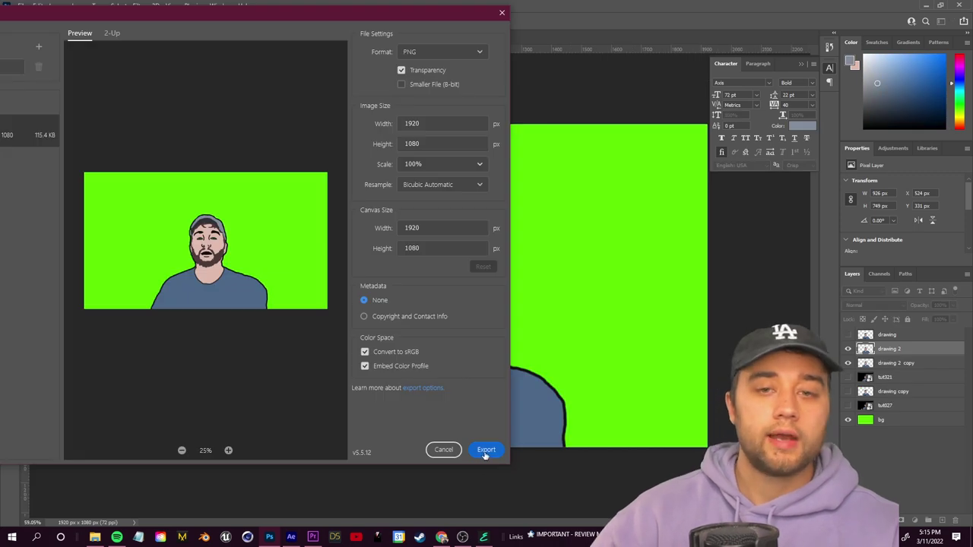
click(486, 450)
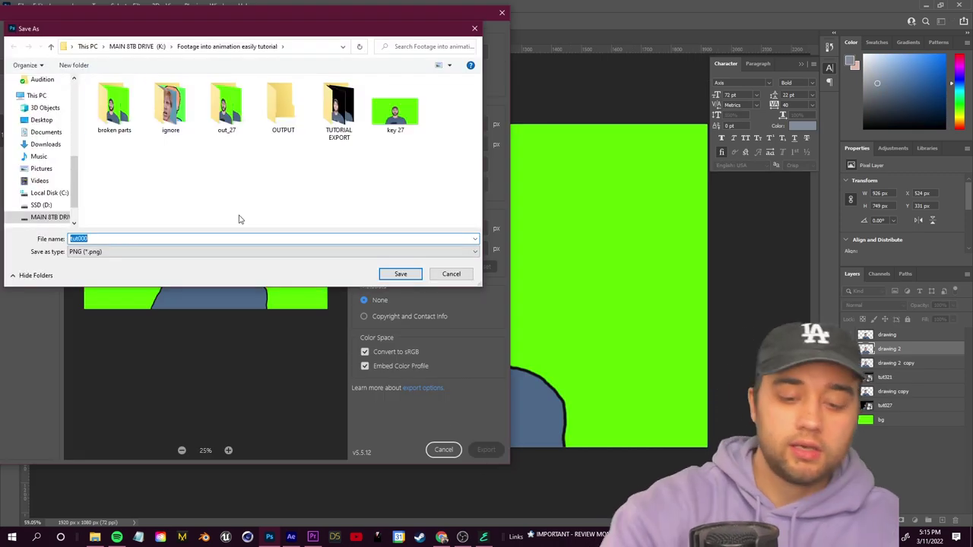
text(key 33)
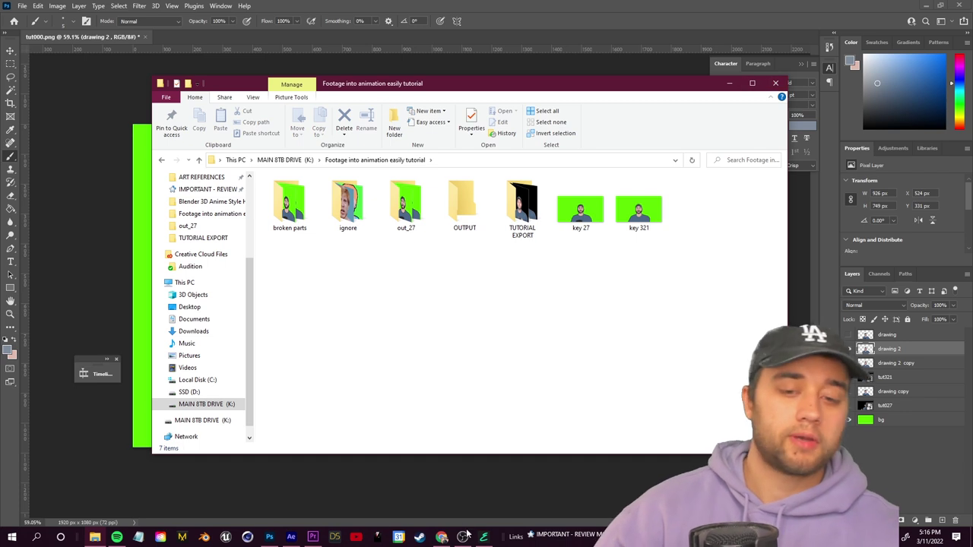
- Switch to EbSynth, set the output to a new folder named OUTPUT2 and load key 321 as the keyframe
click(482, 536)
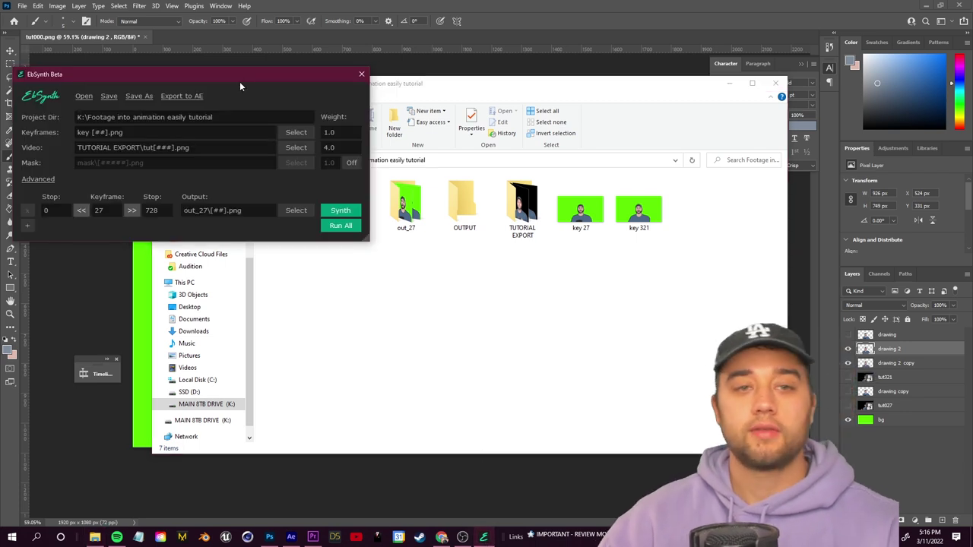
drag(240, 81, 240, 183)
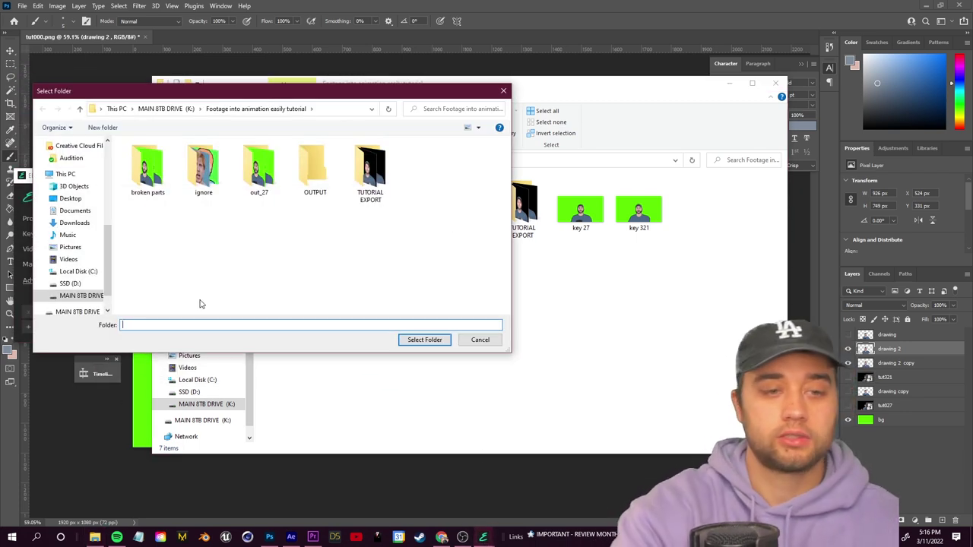
text(OUTPUT 2)
key(Return)
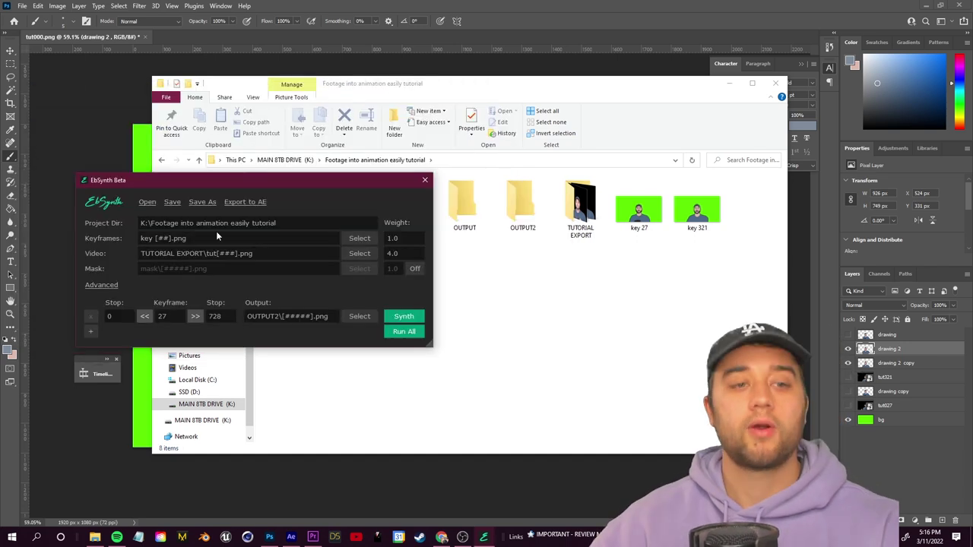
click(360, 238)
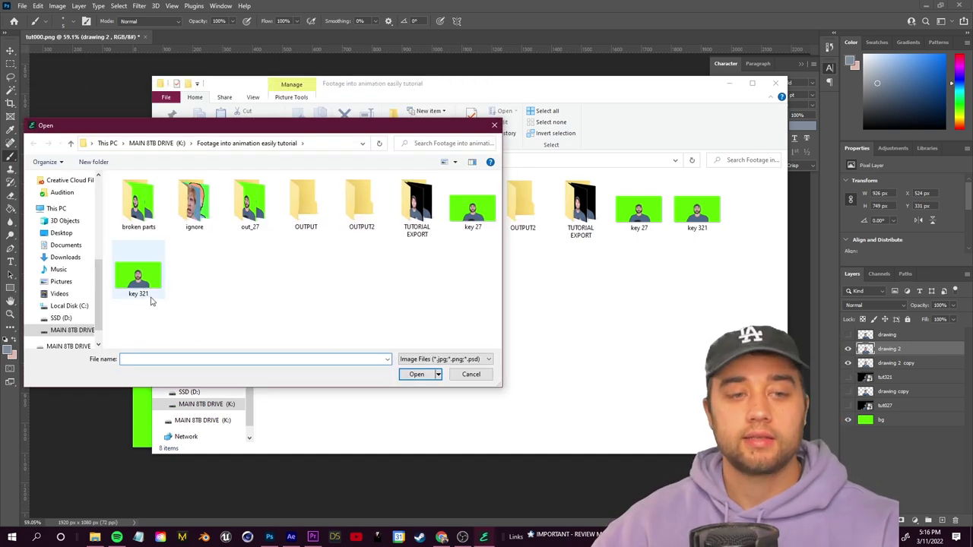
click(141, 283)
click(418, 376)
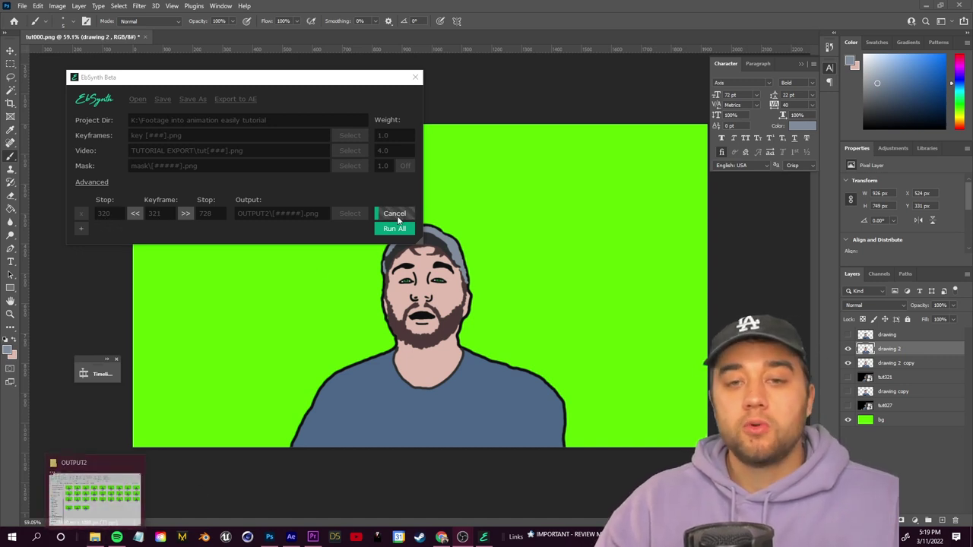
- Open the OUTPUT2 folder and preview several of the synthesized frames, including 00487, to check their quality
click(104, 539)
drag(525, 242, 349, 97)
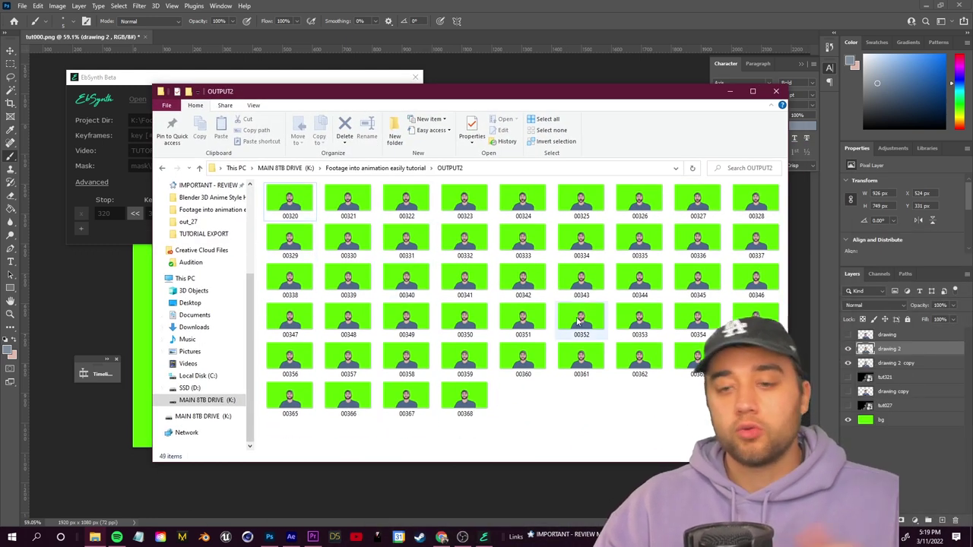
double_click(523, 361)
click(457, 234)
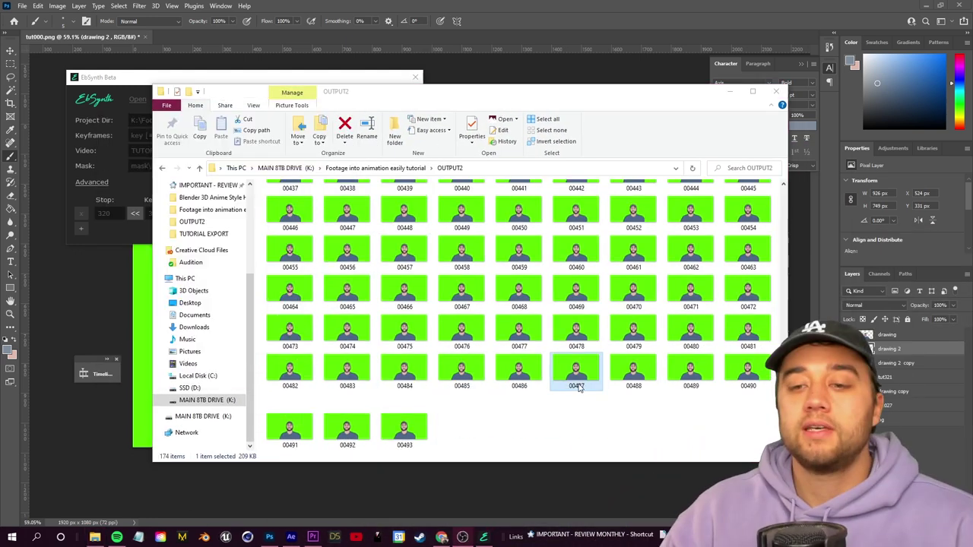
double_click(578, 384)
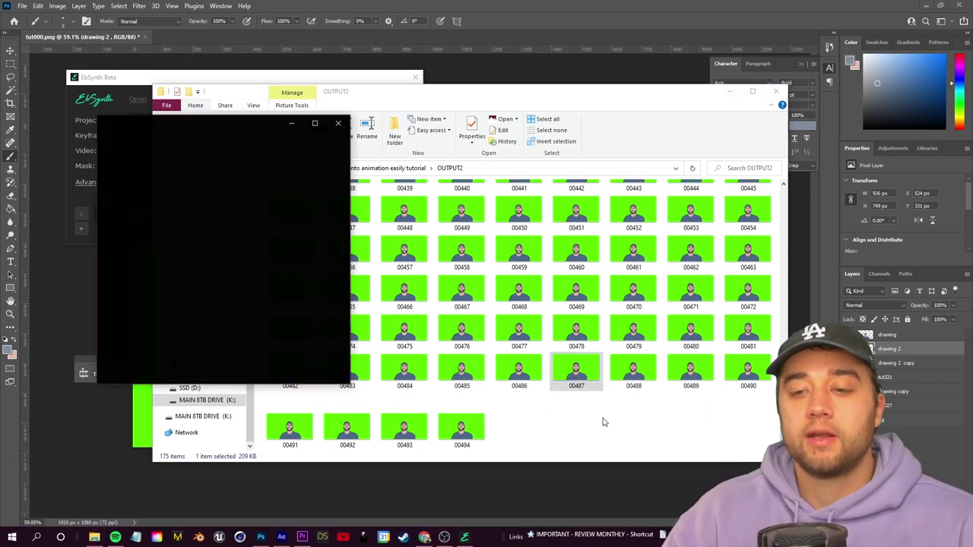
click(339, 126)
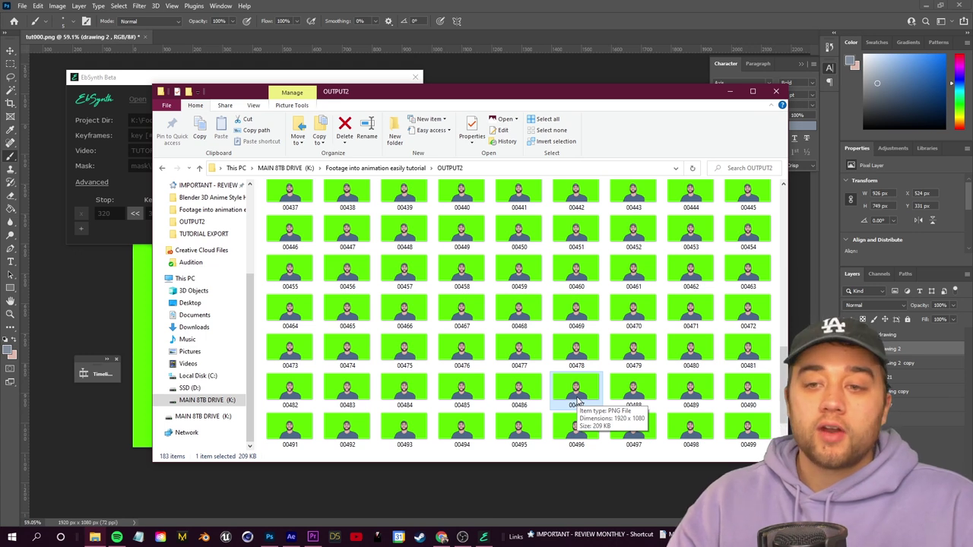
- Cancel the running EbSynth synthesis and preview the OUTPUT2 frames around 00424 to 00434
drag(404, 92, 579, 253)
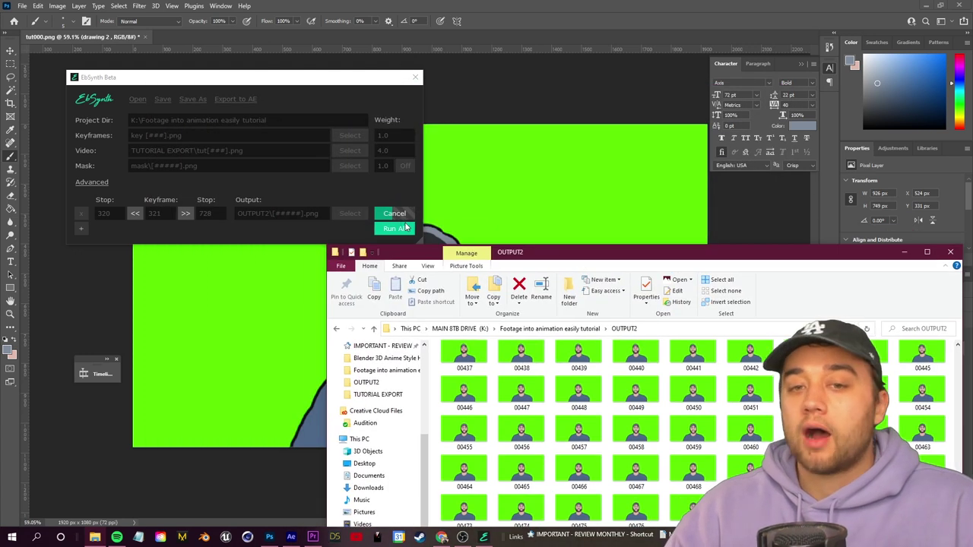
click(392, 219)
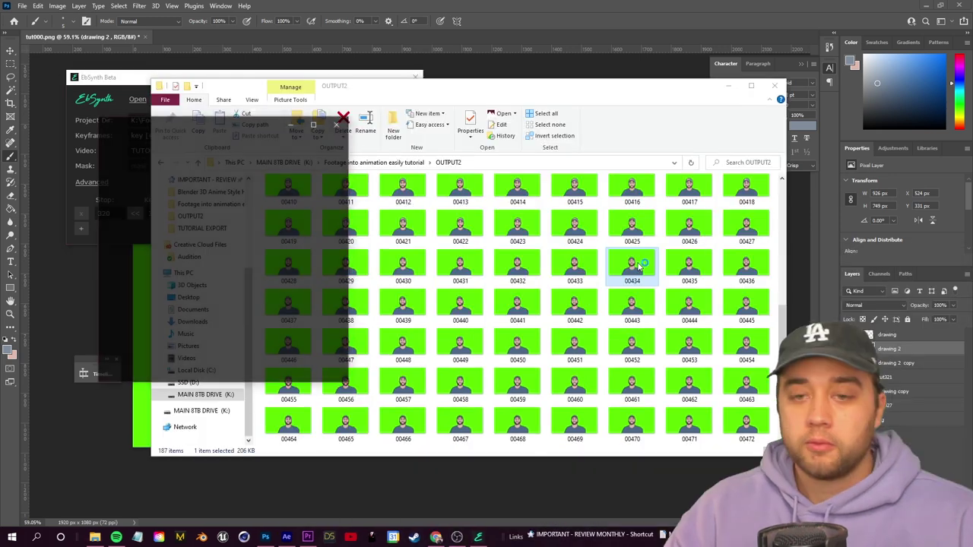
click(338, 123)
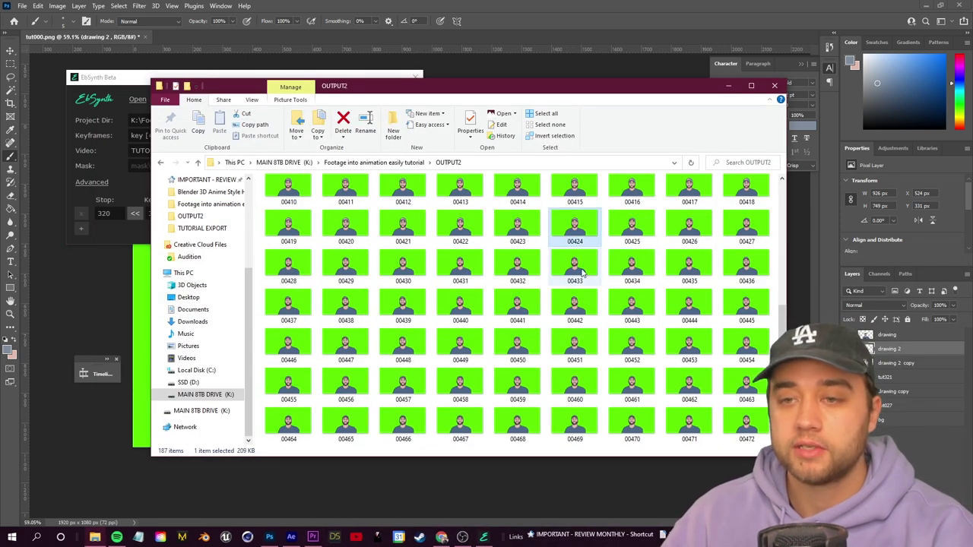
double_click(574, 262)
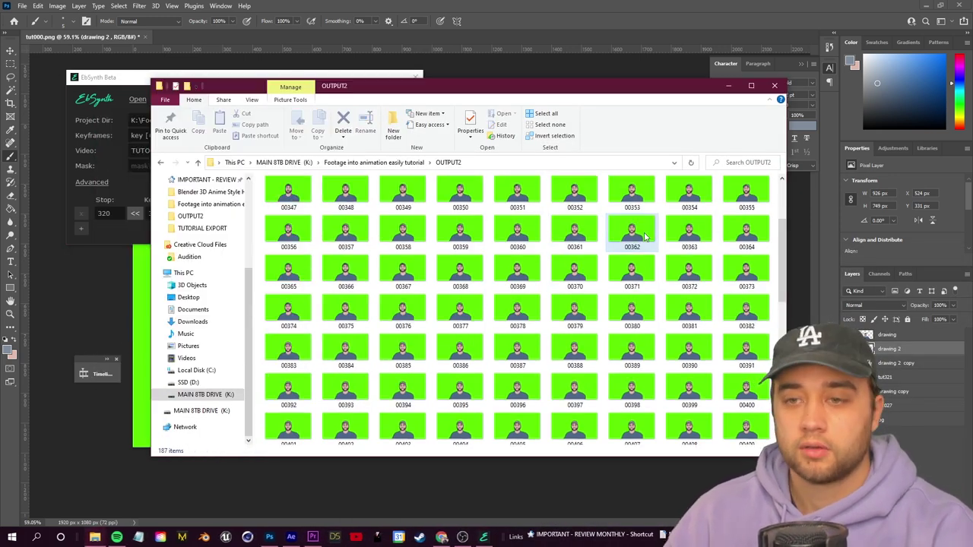
click(613, 389)
scroll(613, 389, down, 5)
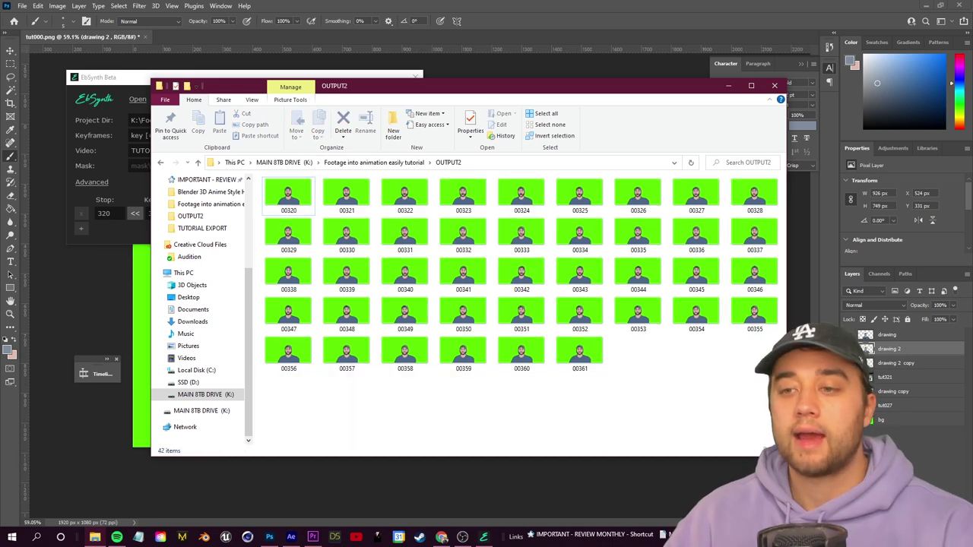
- Keep only frames 00320 to 00361 in OUTPUT2 and move them into the out_27 folder behind the existing frames
drag(783, 423, 86, 169)
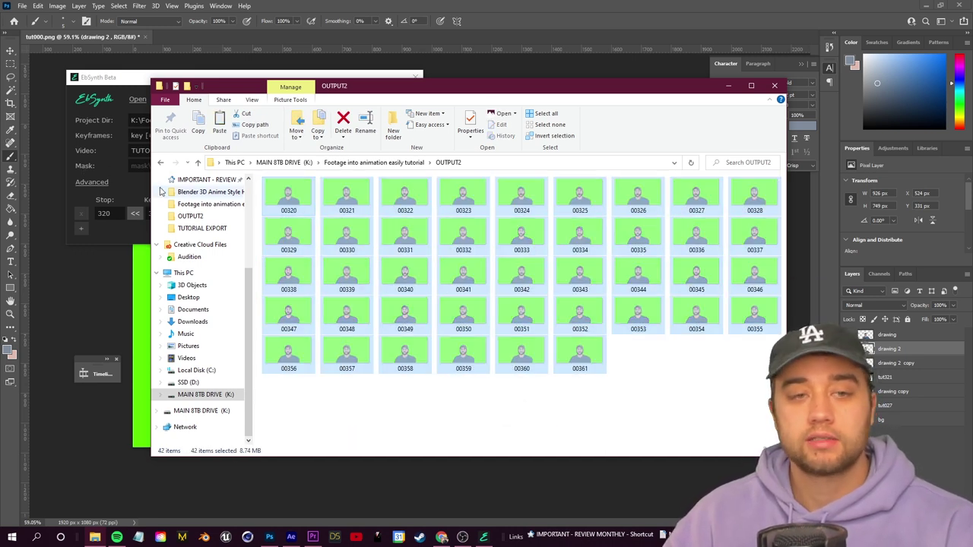
click(160, 163)
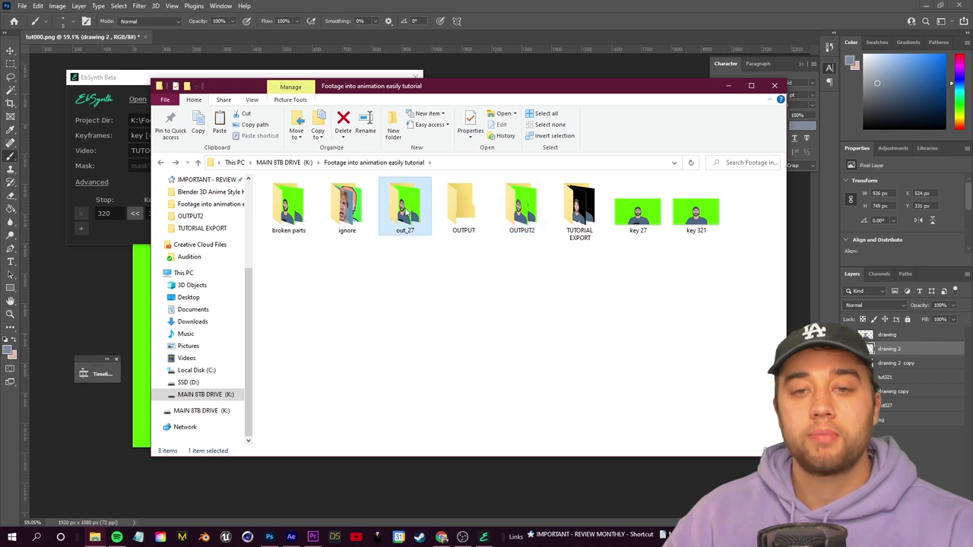
double_click(405, 205)
scroll(498, 388, down, 6)
scroll(498, 388, down, 5)
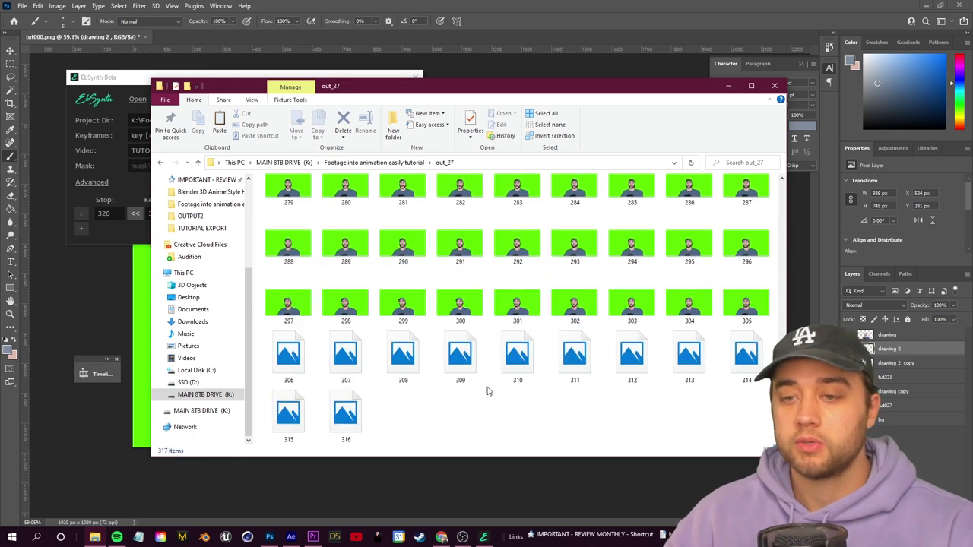
drag(576, 417, 576, 416)
key(alt+Up)
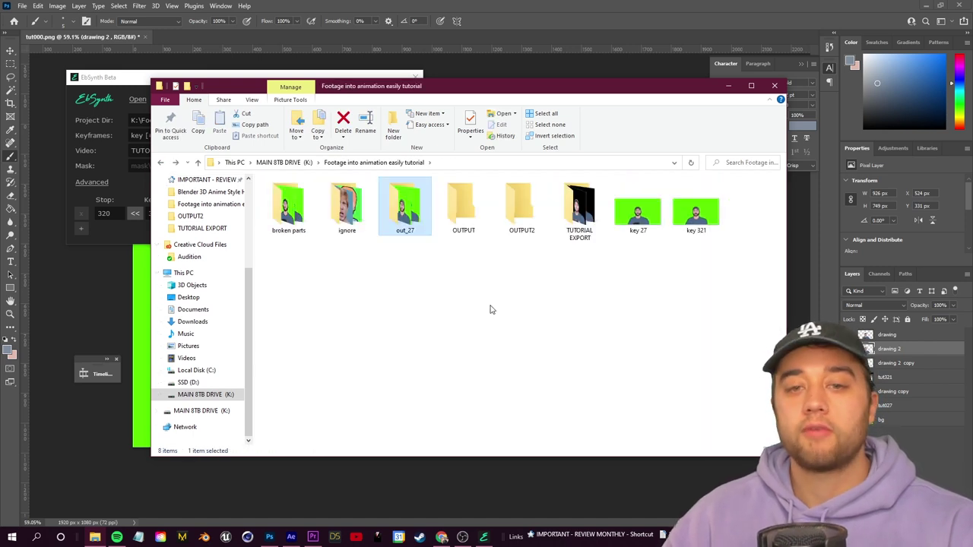
- Move all frames from the broken parts folder back into the out_27 folder
double_click(294, 222)
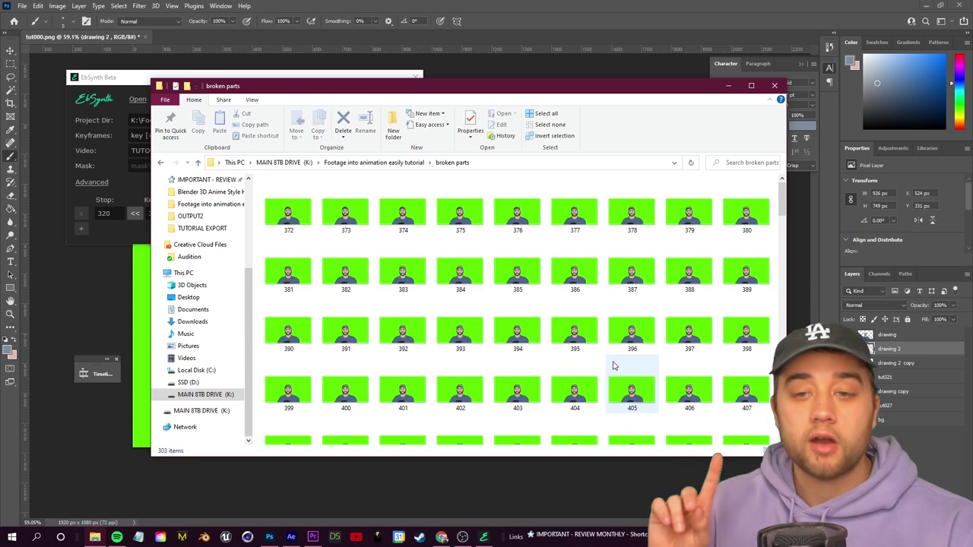
click(288, 209)
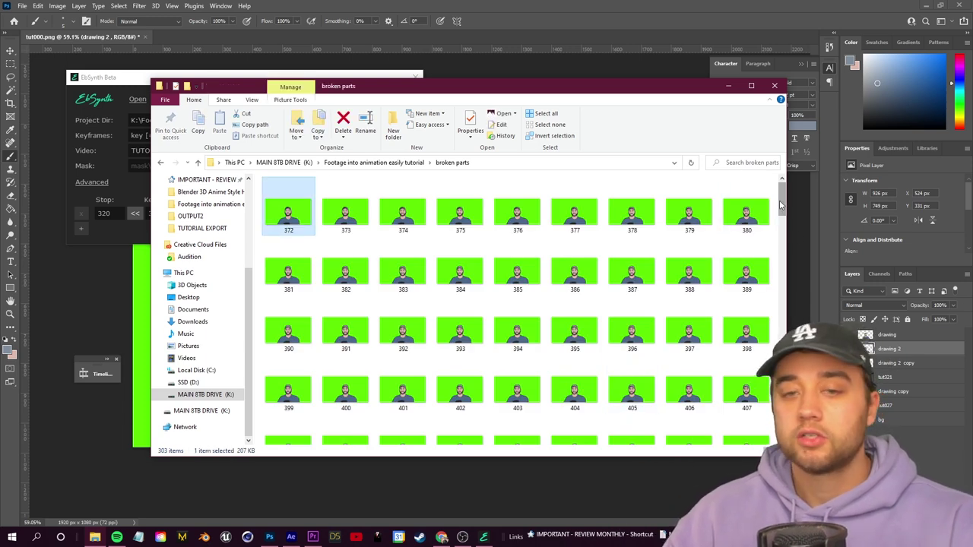
key(ctrl+a)
scroll(647, 419, down, 10)
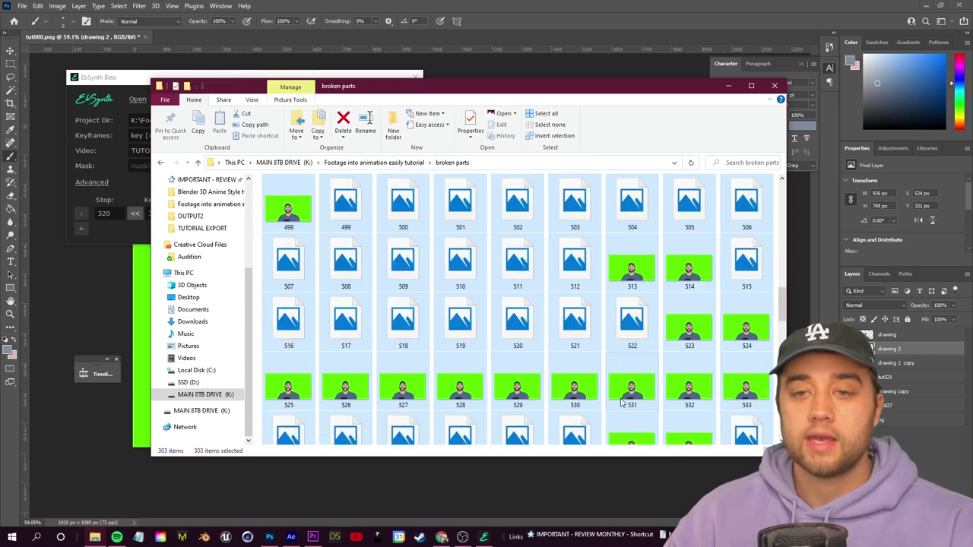
scroll(621, 403, up, 5)
key(ctrl+x)
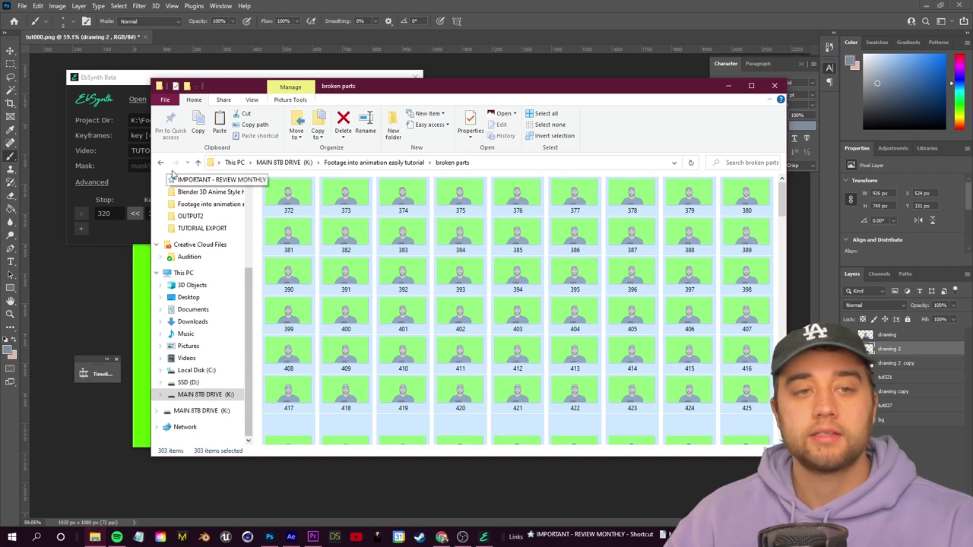
click(161, 163)
double_click(406, 217)
scroll(490, 380, down, 10)
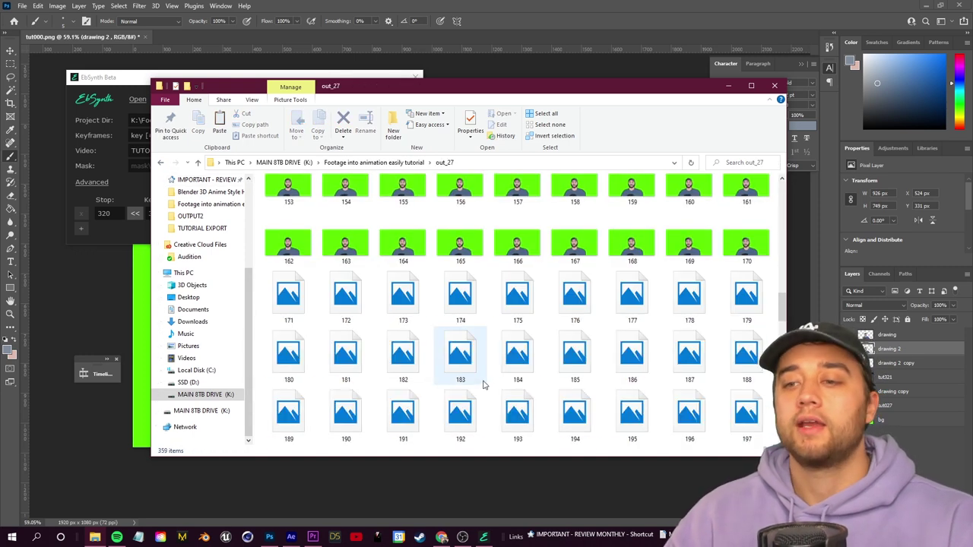
scroll(483, 384, down, 10)
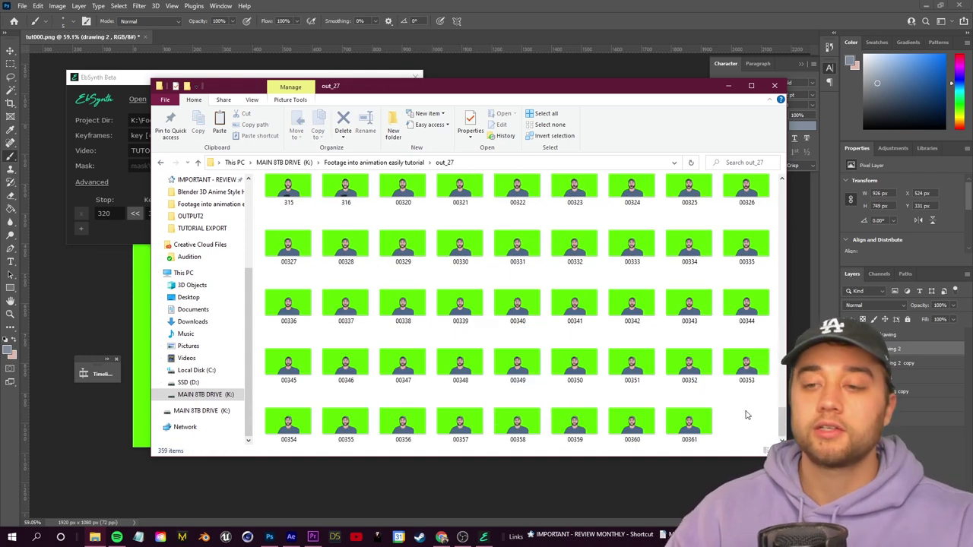
key(ctrl+v)
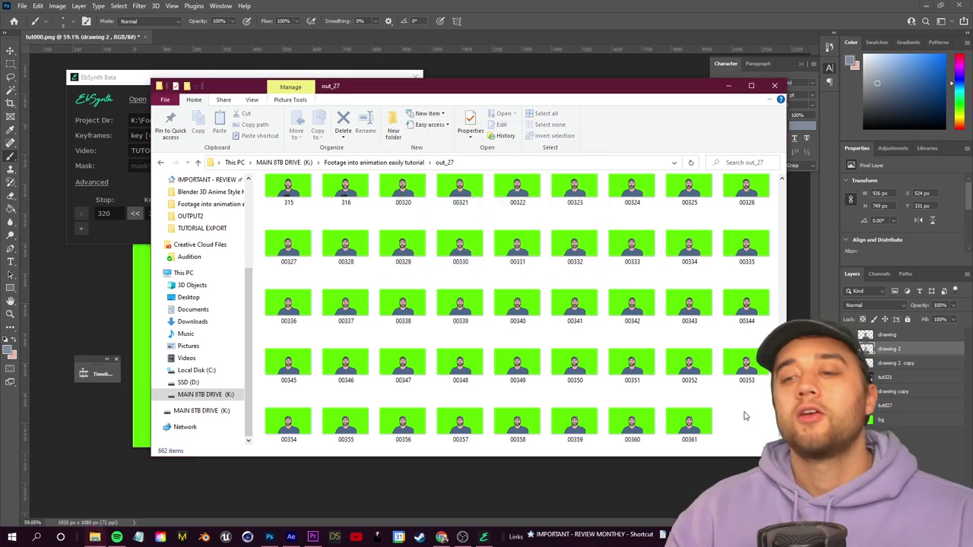
- Preview several of the restored frames in out_27, including 647 and 477, to check the combined sequence
drag(710, 413, 661, 415)
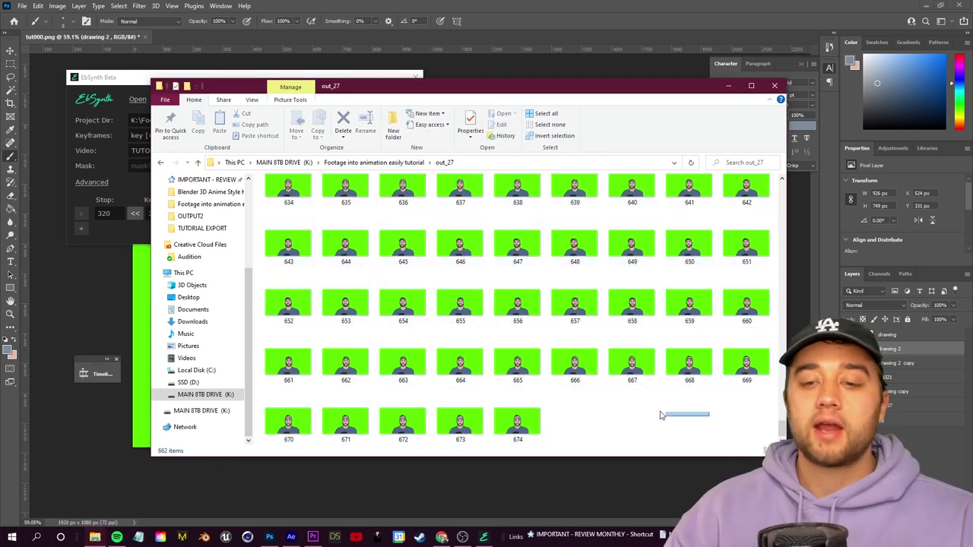
double_click(520, 244)
click(337, 123)
scroll(578, 319, up, 11)
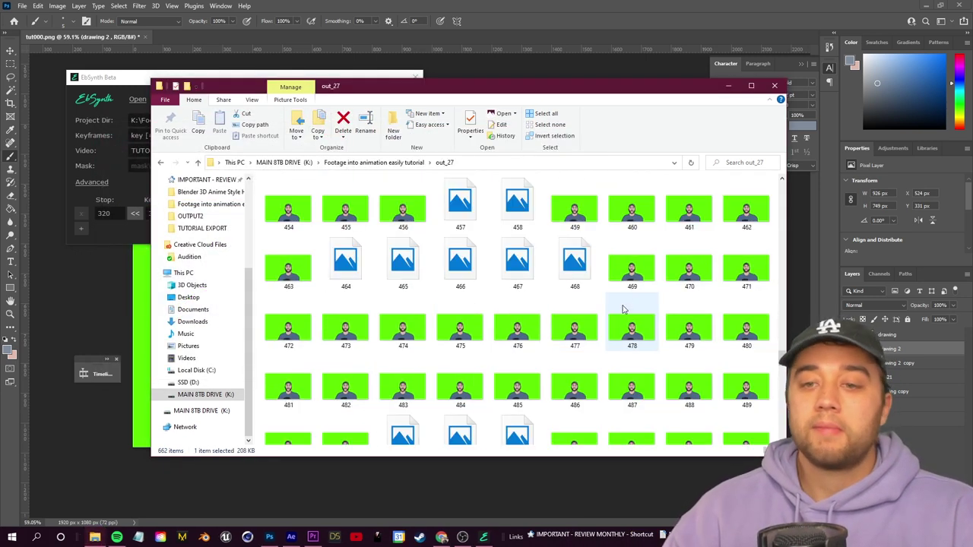
double_click(590, 329)
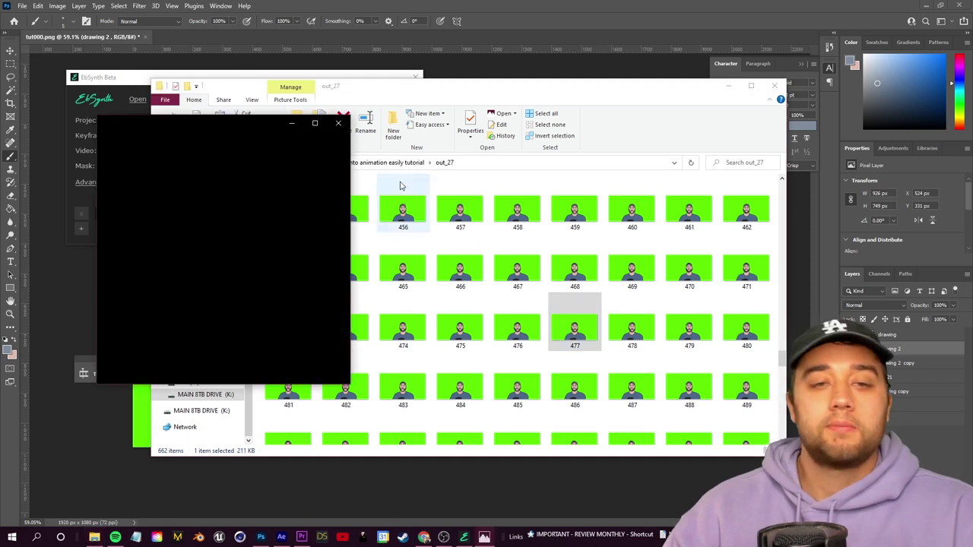
click(337, 123)
double_click(652, 211)
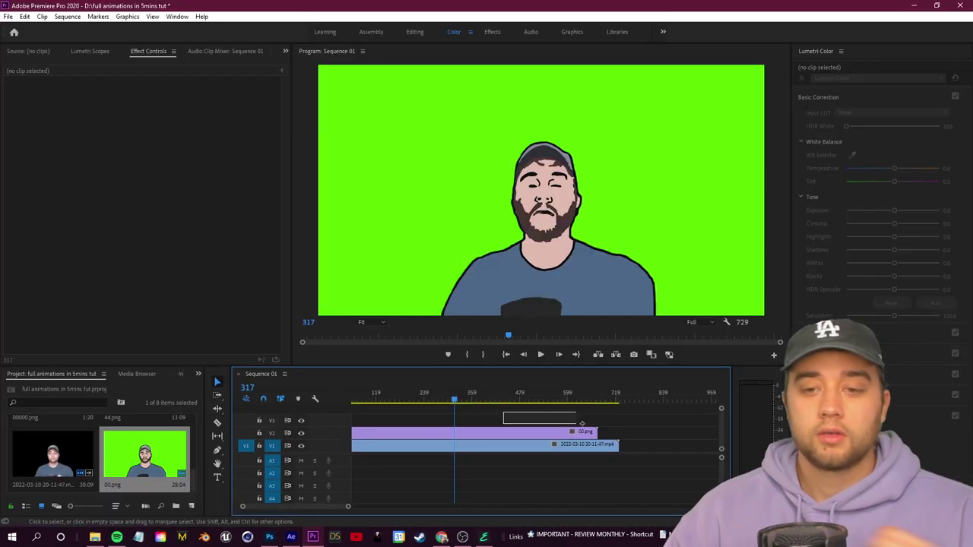
- Import the out_27 frames starting at 00 as an image sequence into the project
scroll(428, 463, down, 5)
click(8, 16)
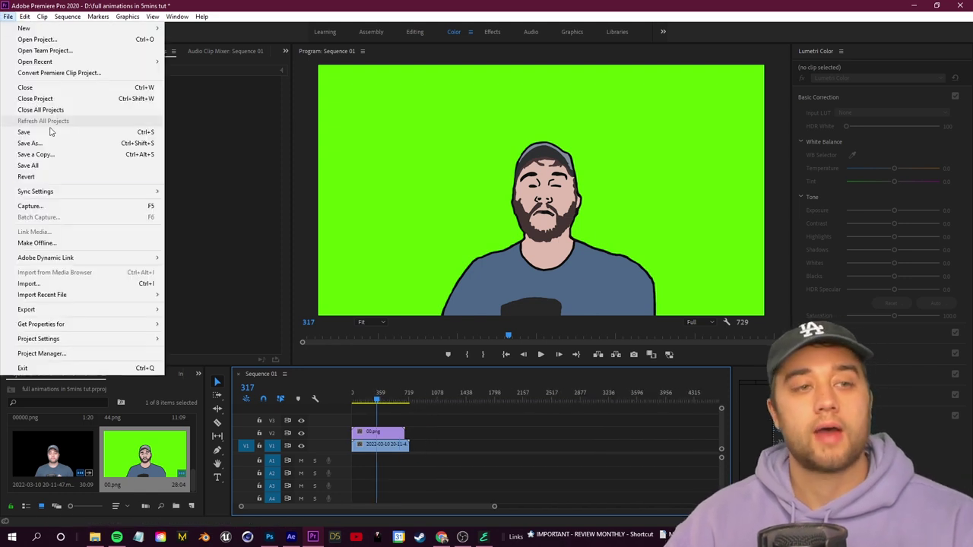
click(61, 283)
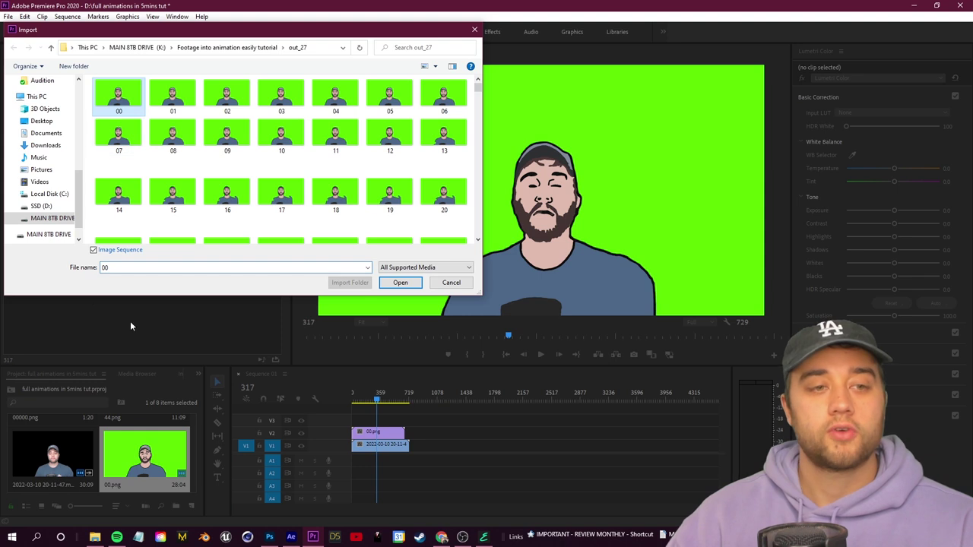
click(400, 283)
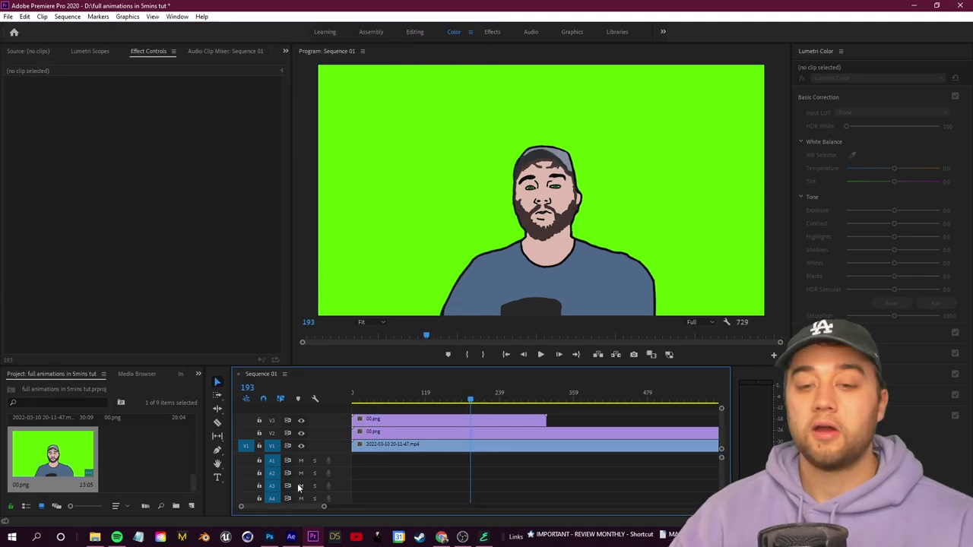
scroll(648, 428, down, 4)
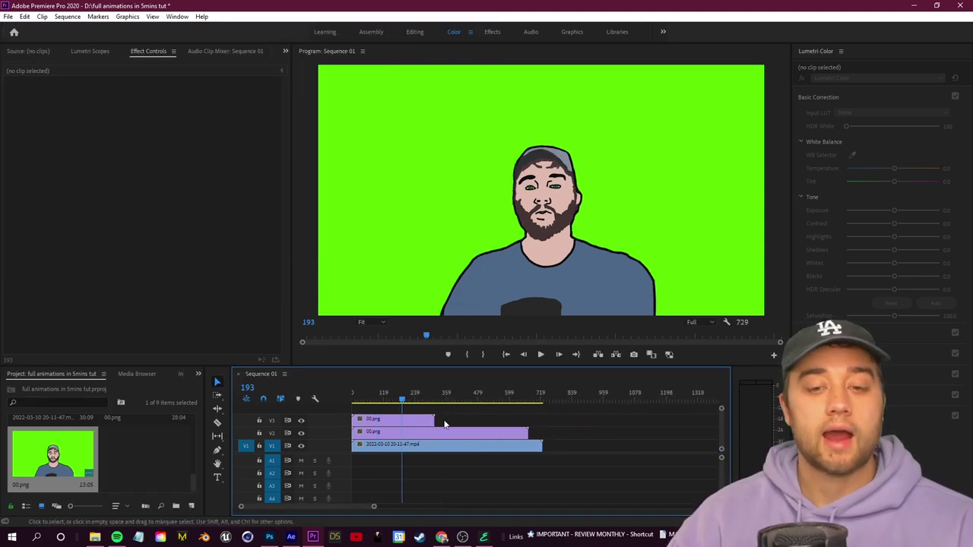
click(184, 442)
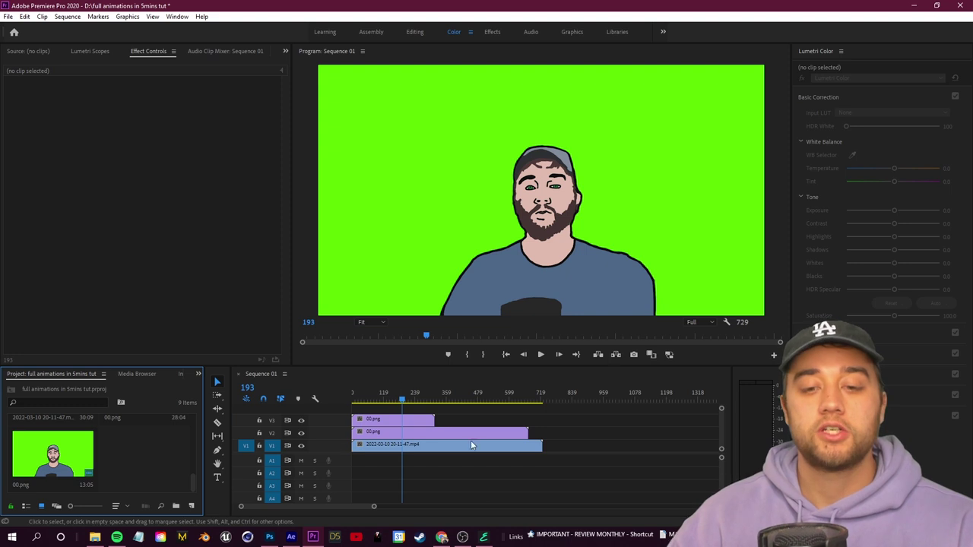
click(7, 16)
click(65, 286)
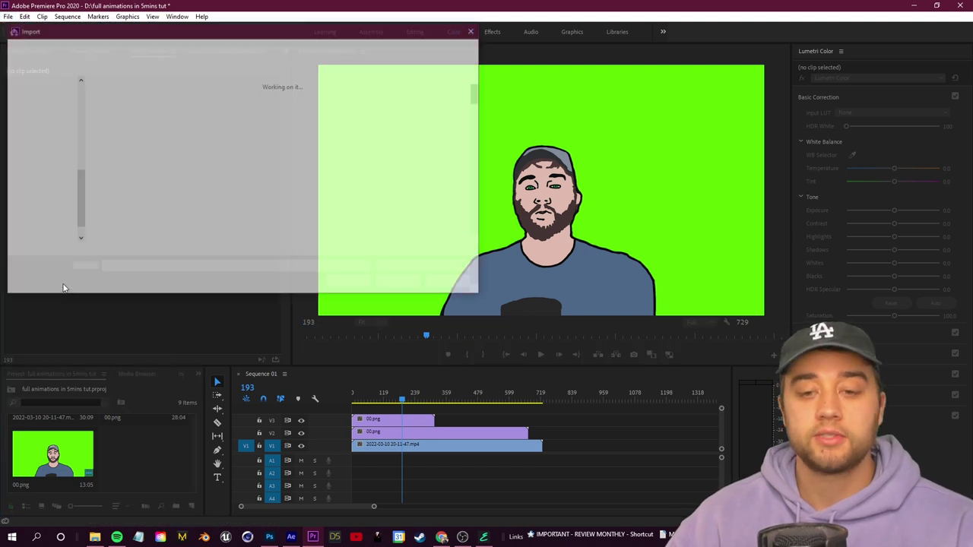
click(451, 282)
- Move to the end of the 00.png clip at frame 317 and import the out_27 image sequence starting at 00320
drag(423, 402, 436, 402)
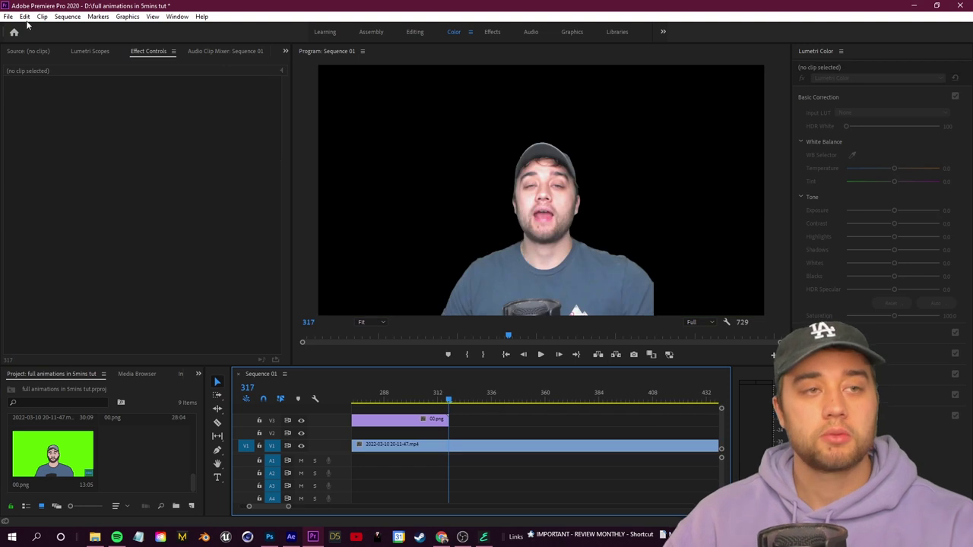
click(7, 17)
click(34, 284)
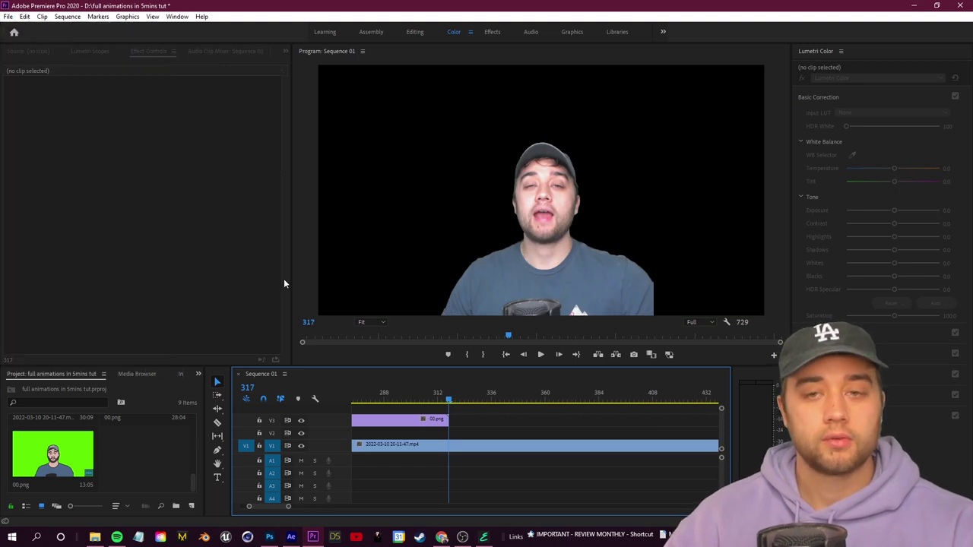
drag(476, 98, 476, 154)
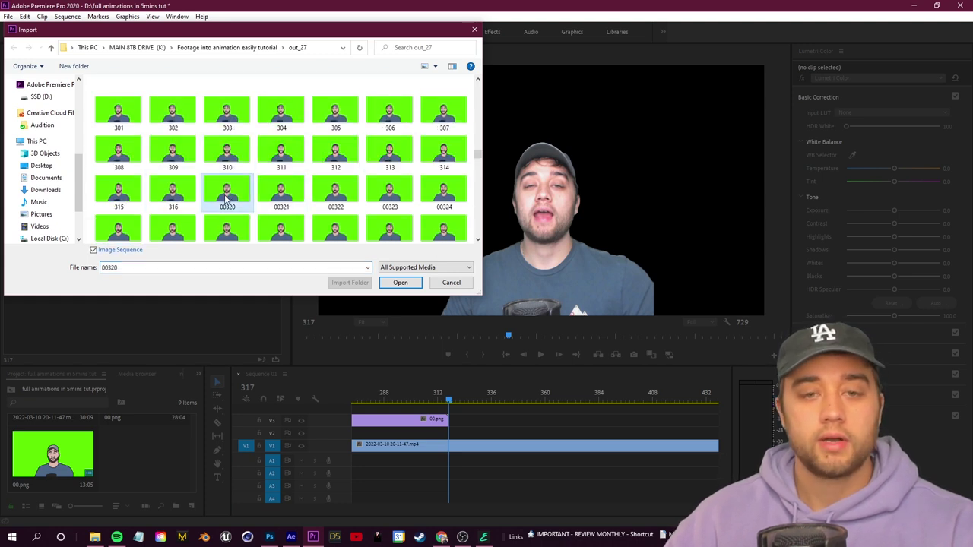
click(394, 286)
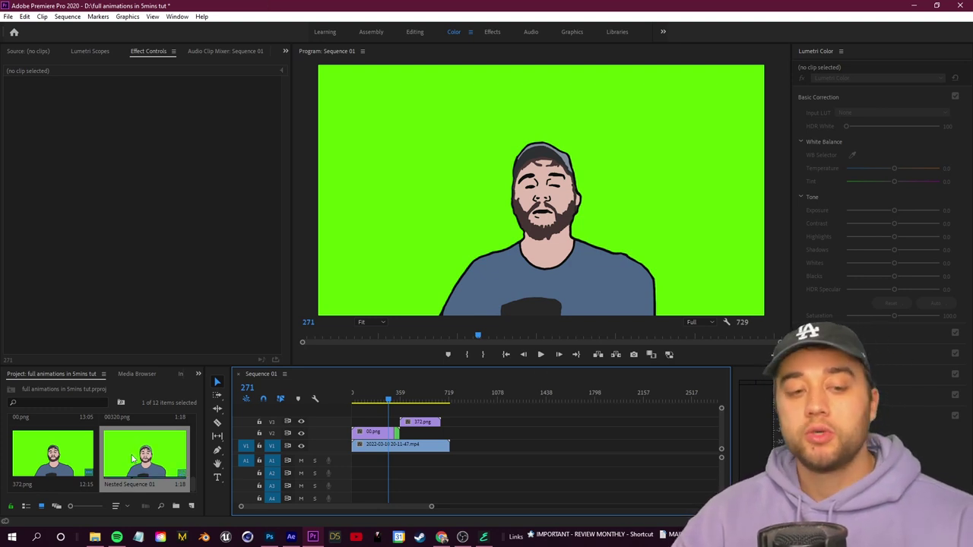
- Open the Interpret Footage settings of the 372.png image sequence
right_click(136, 460)
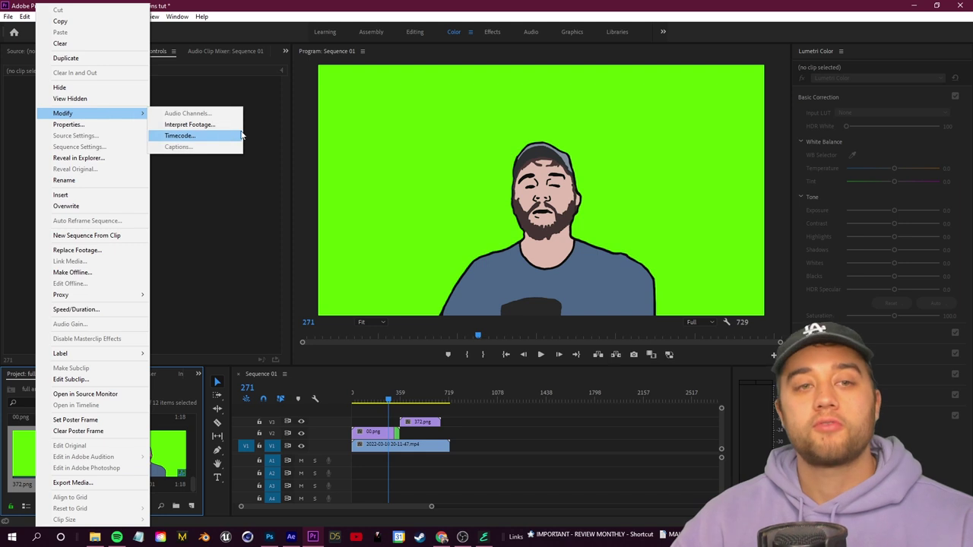
click(212, 131)
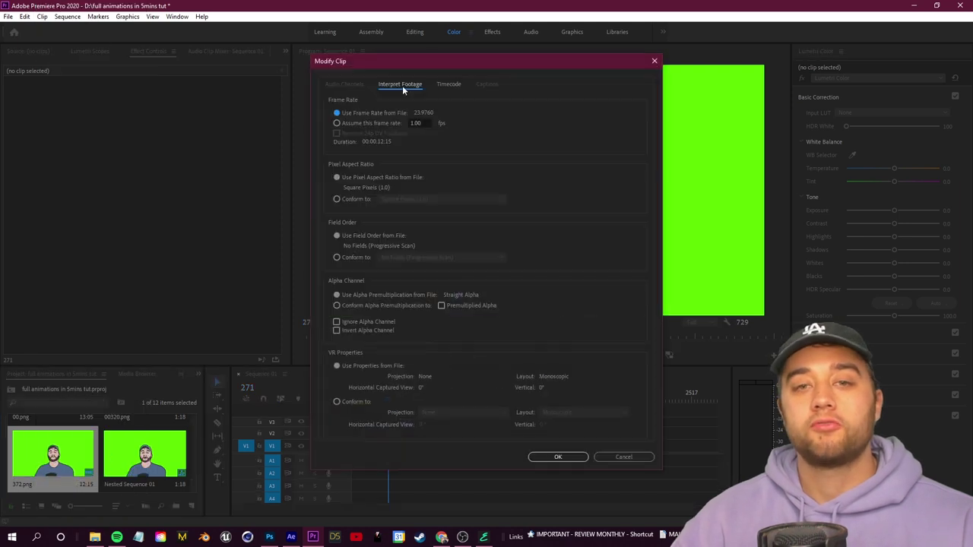
drag(407, 62, 97, 44)
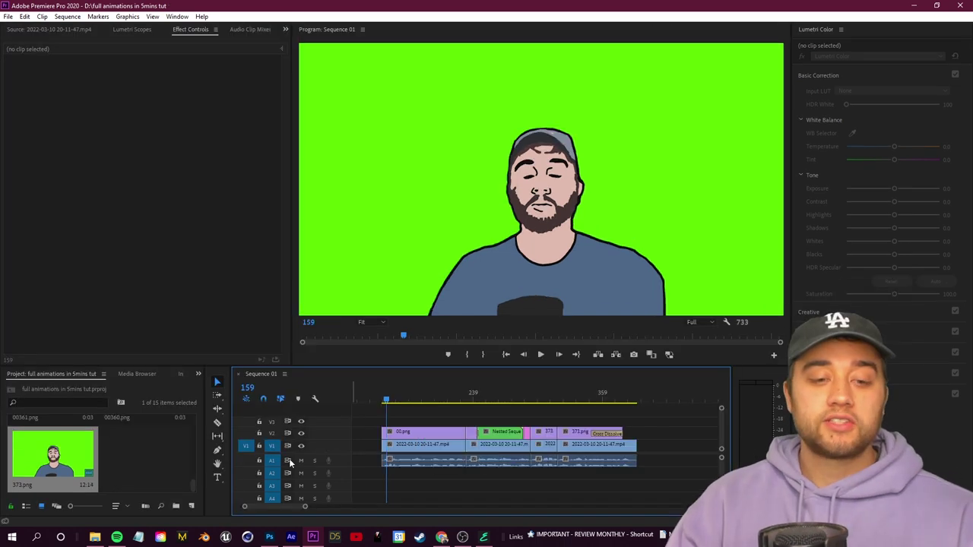
- Scrub and play the assembled cartoon clips from the first clip into the nested sequence to review the animation
drag(387, 400, 426, 417)
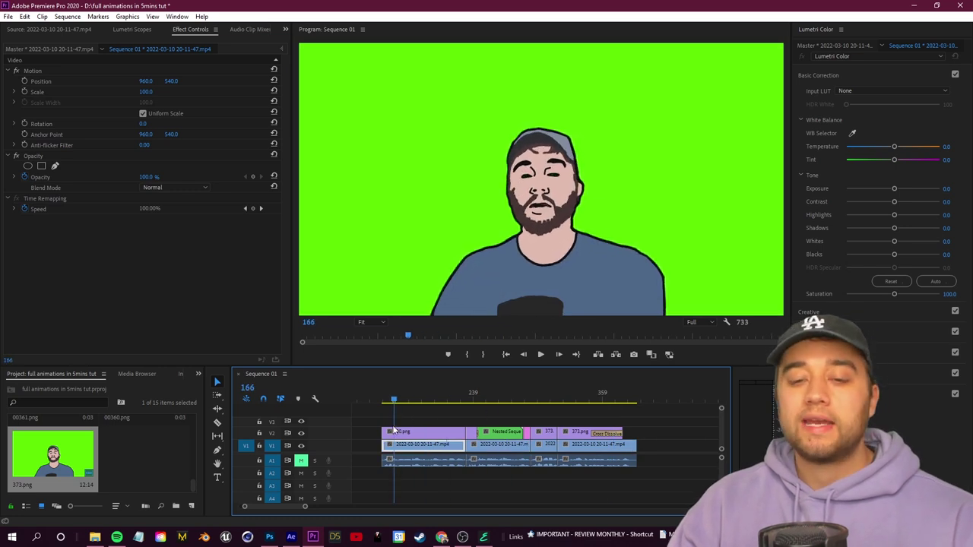
click(506, 416)
key(space)
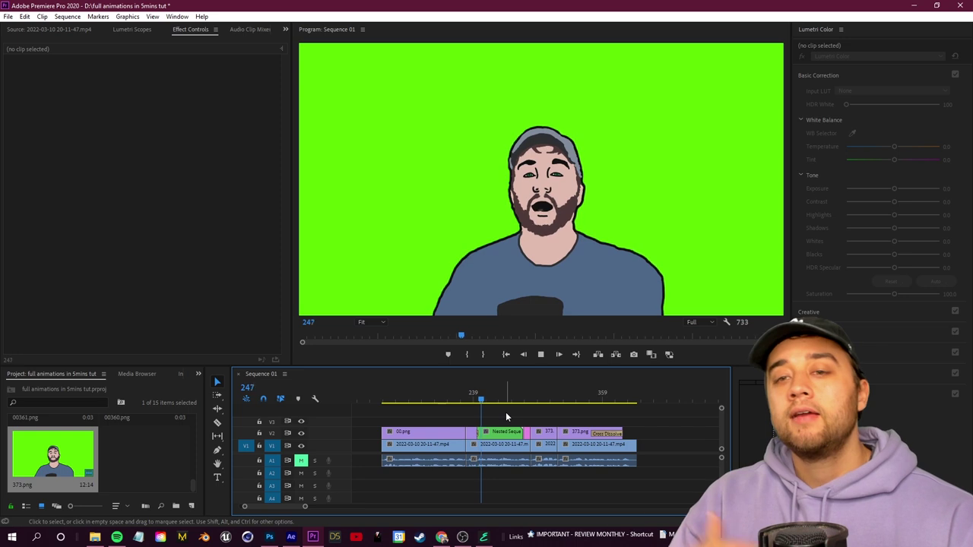
key(d)
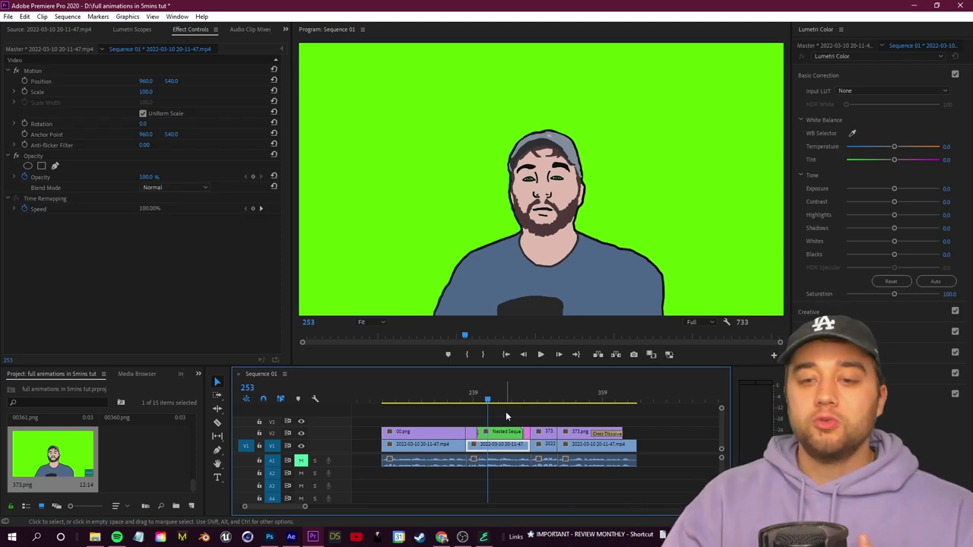
drag(493, 400, 427, 430)
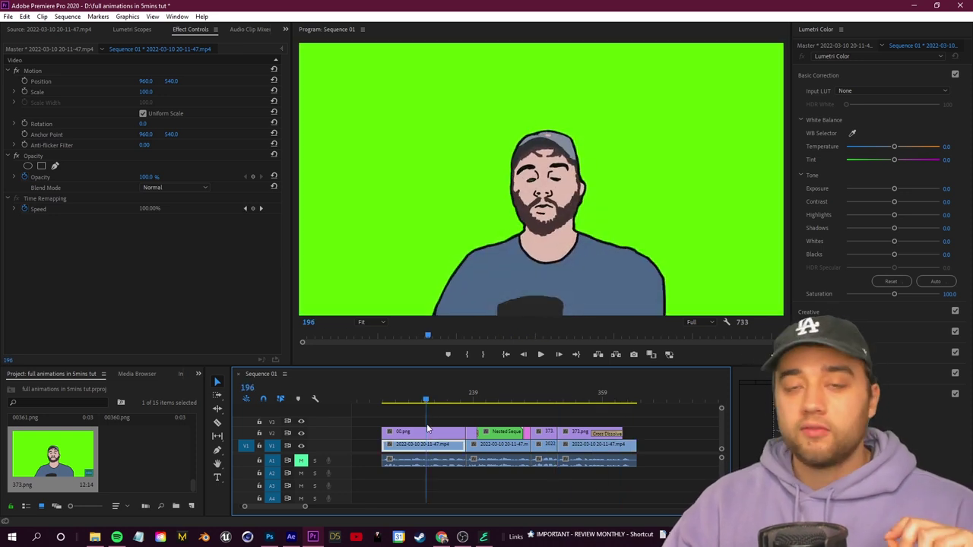
click(456, 411)
- Delete the leftover clips behind the last cartoon segment in the sequence
scroll(456, 426, up, 4)
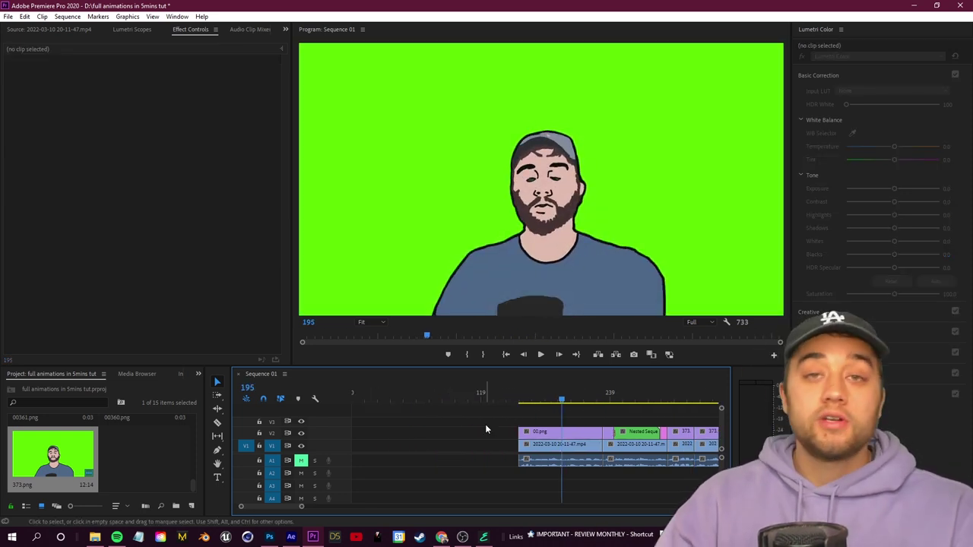
scroll(487, 429, down, 4)
drag(593, 417, 682, 462)
key(Delete)
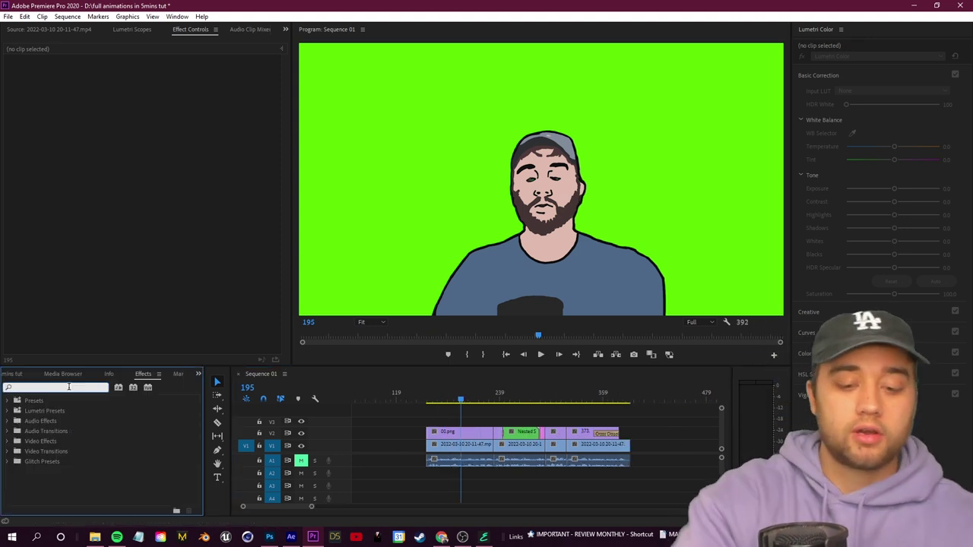
- Apply the Ultra Key effect to the 00.png clip and sample the green background as its key color
text(ultra)
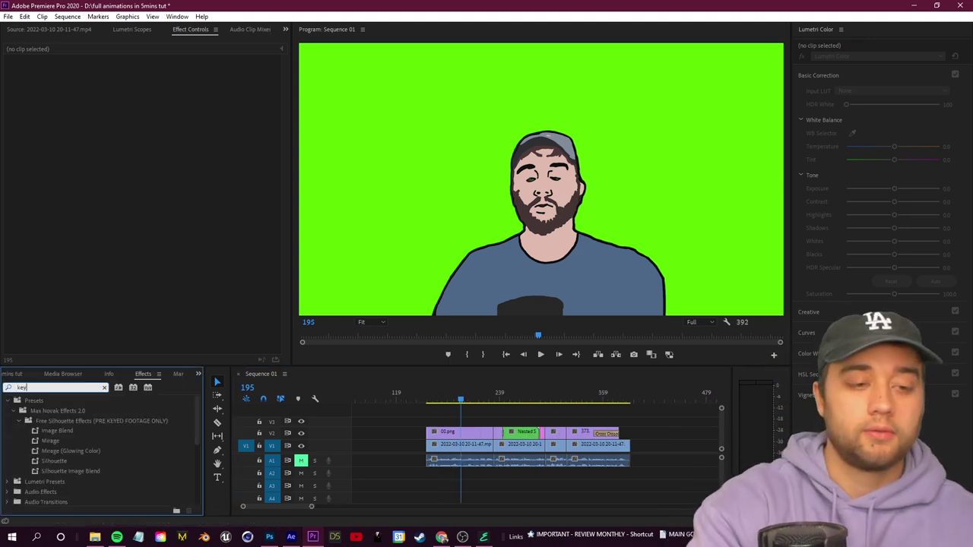
drag(42, 461, 523, 435)
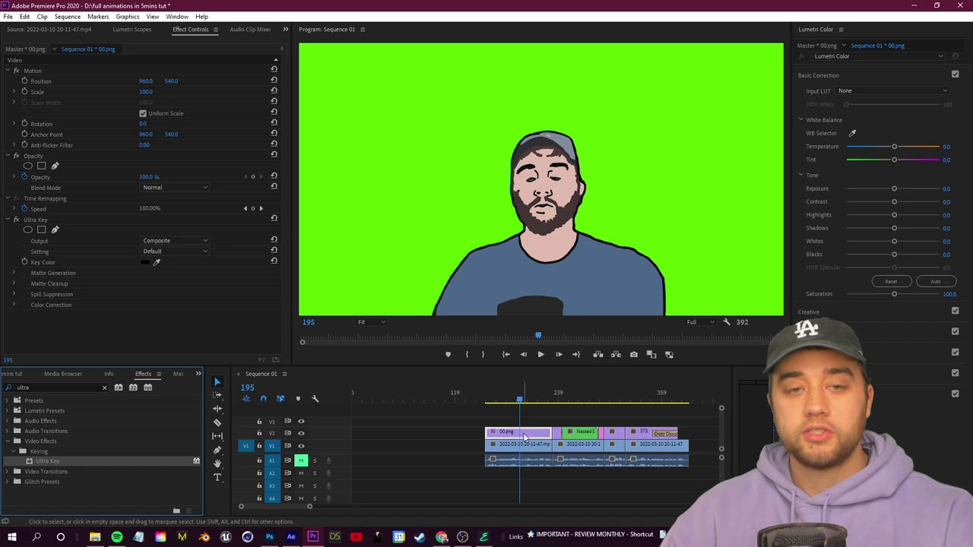
click(158, 262)
click(380, 198)
- Trim the start of the camdform (Original).mov background clip to line up with the start of the 00.png clip
click(419, 432)
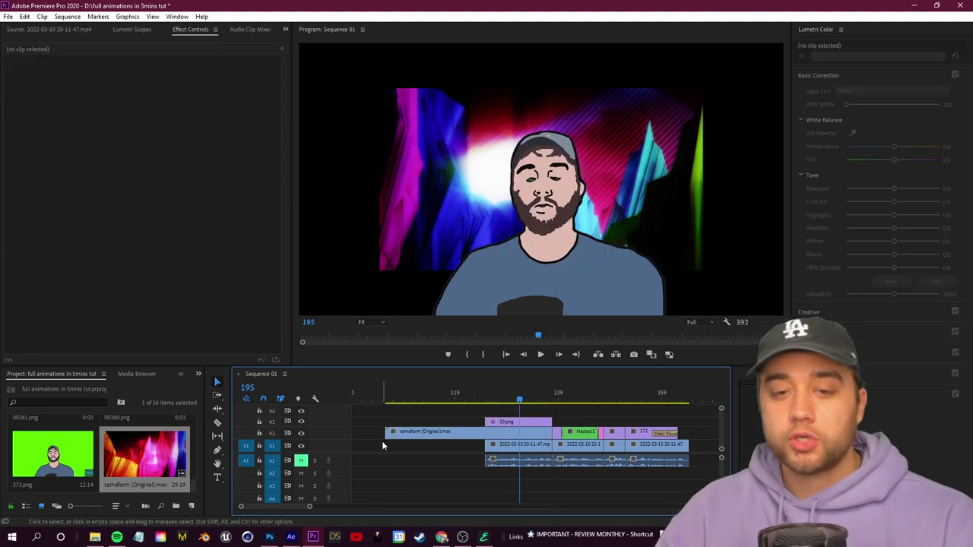
drag(387, 432, 485, 432)
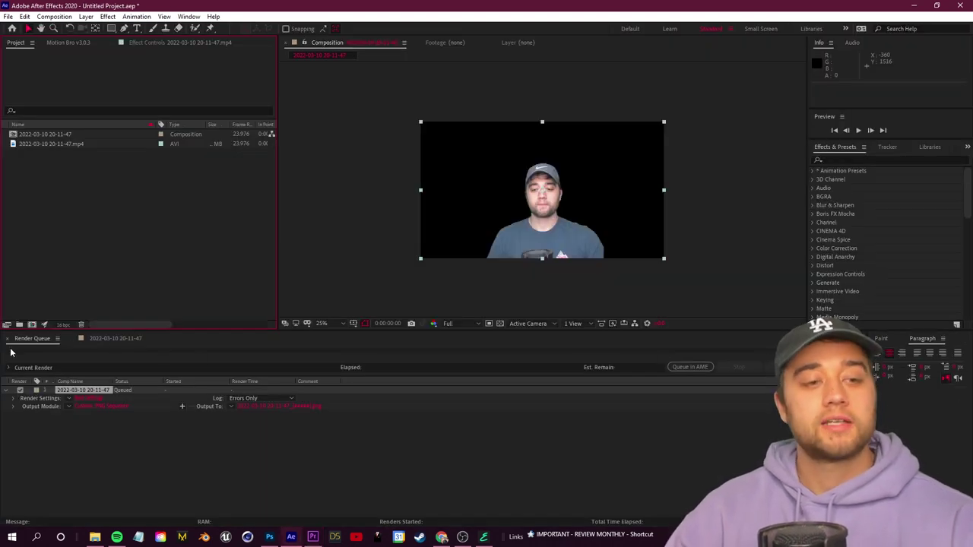
- Switch to After Effects and close the Render Queue to return to the footage composition
click(8, 339)
click(151, 458)
click(164, 202)
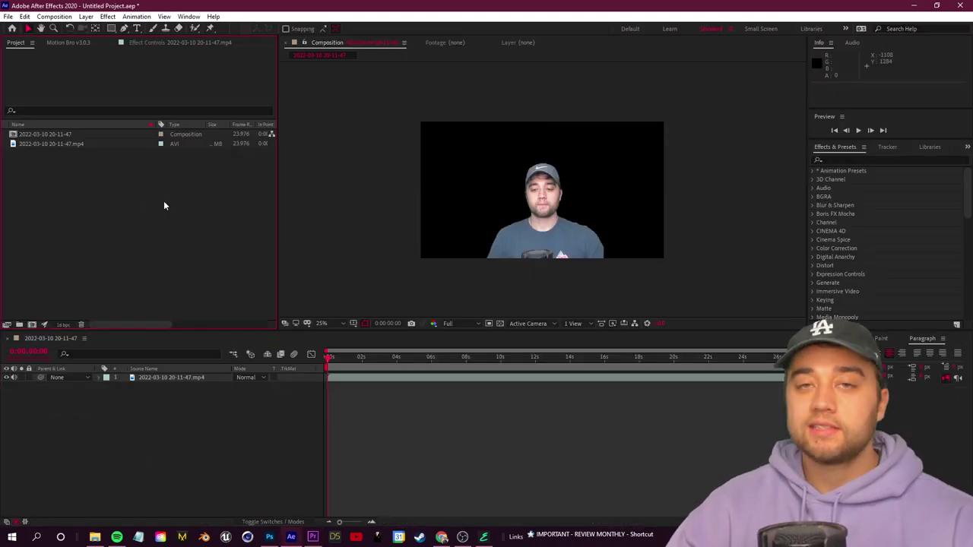
right_click(111, 190)
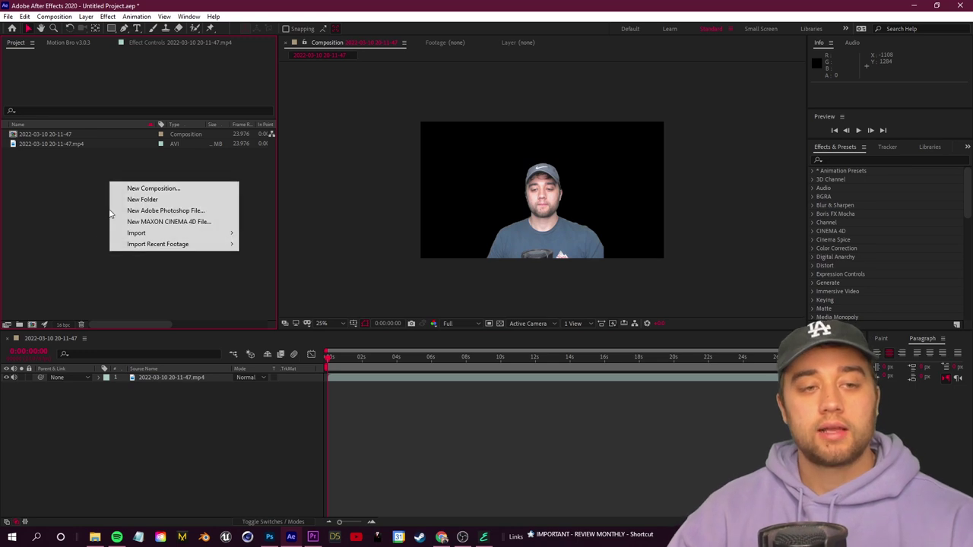
click(167, 220)
click(448, 267)
- Import the out_27 frames as a PNG sequence in forced alphabetical order, with a composition created from it
right_click(154, 220)
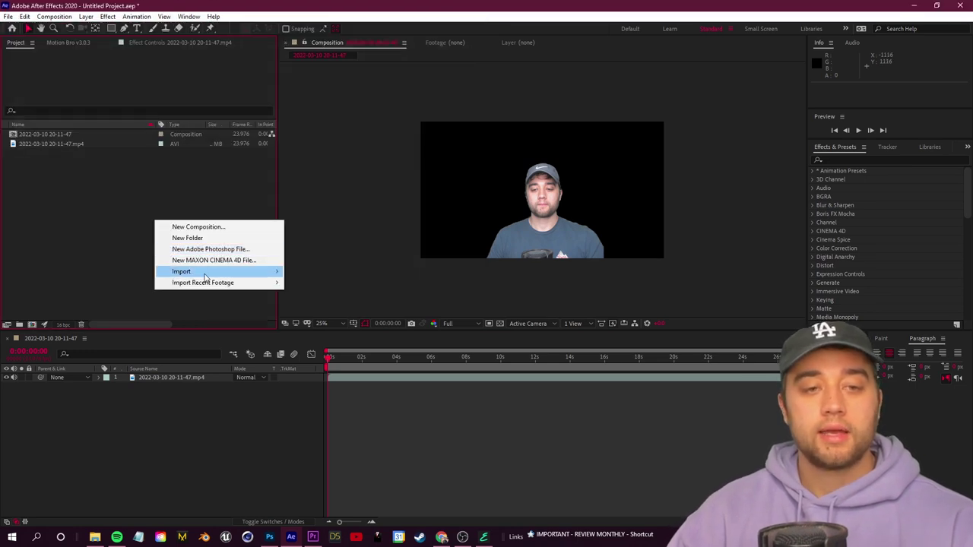
mouse_move(203, 274)
click(384, 284)
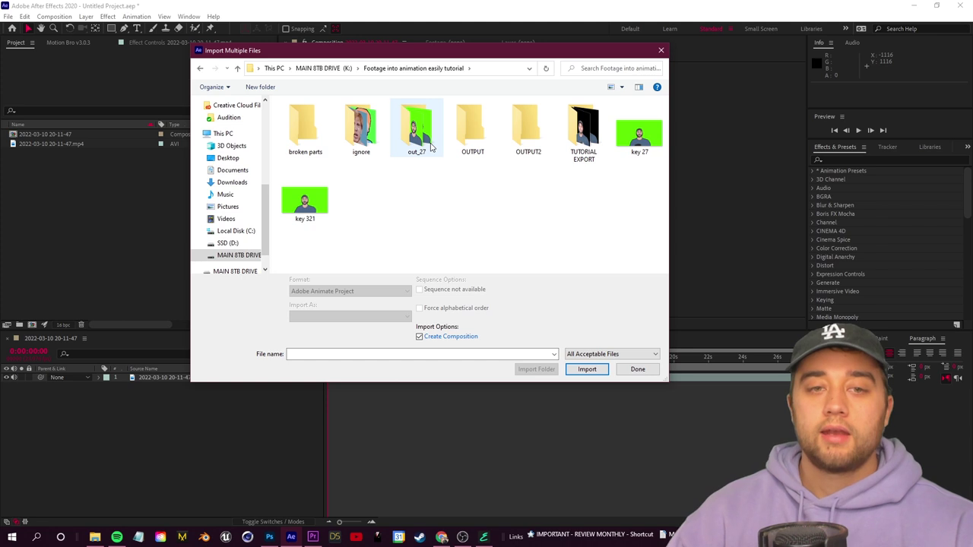
double_click(413, 119)
click(305, 115)
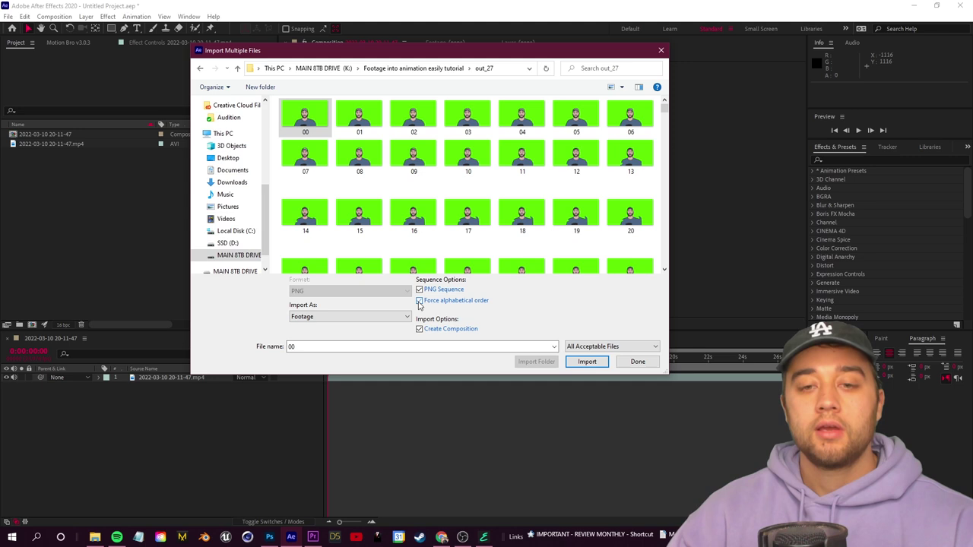
click(587, 362)
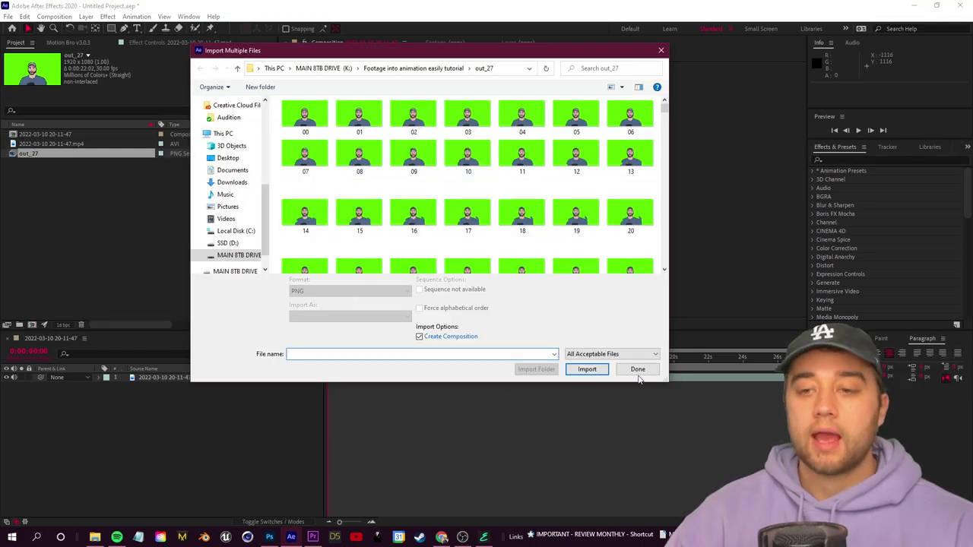
click(637, 370)
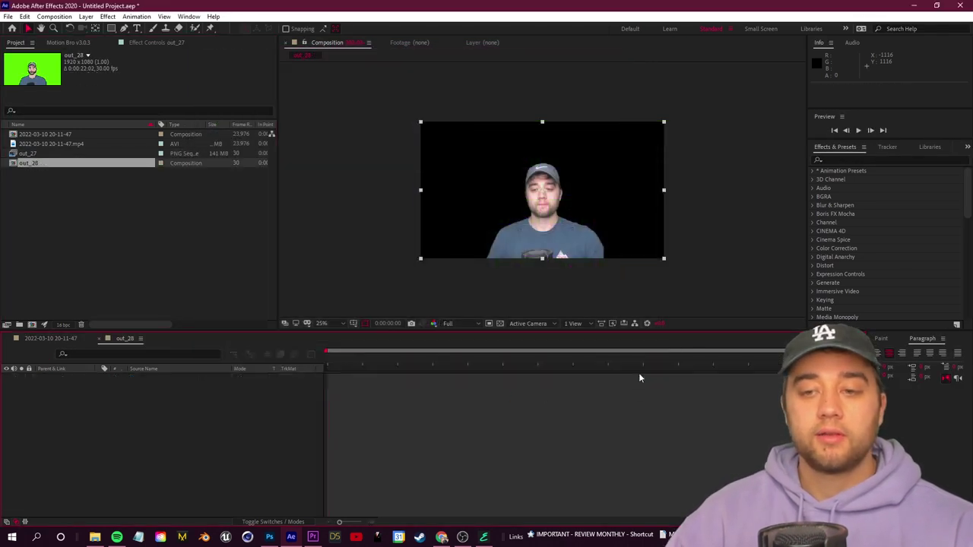
- Scrub through the imported sequence, park at 0:00:01:06, and apply the Keylight effect to the out_27 layer
drag(329, 358, 880, 374)
drag(557, 388, 357, 357)
key(period)
key(comma)
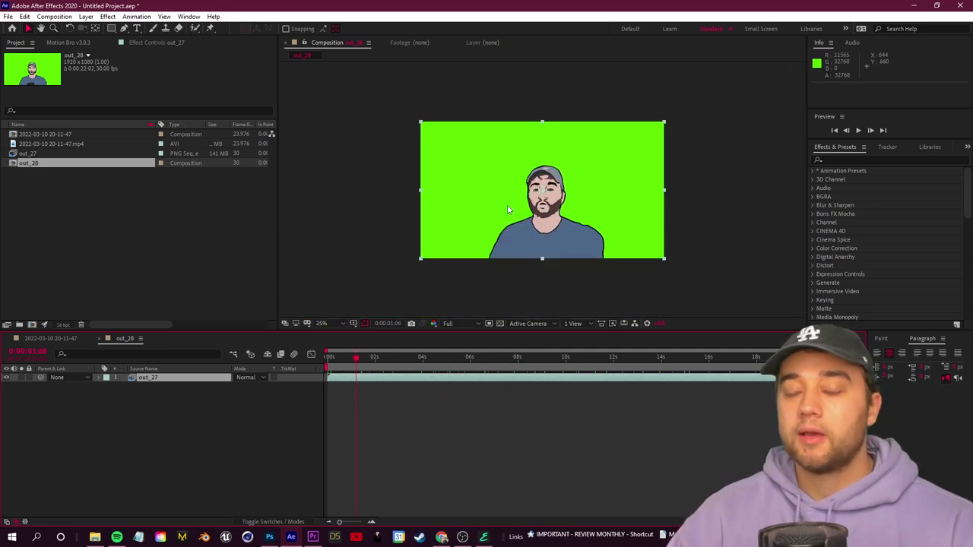
click(867, 160)
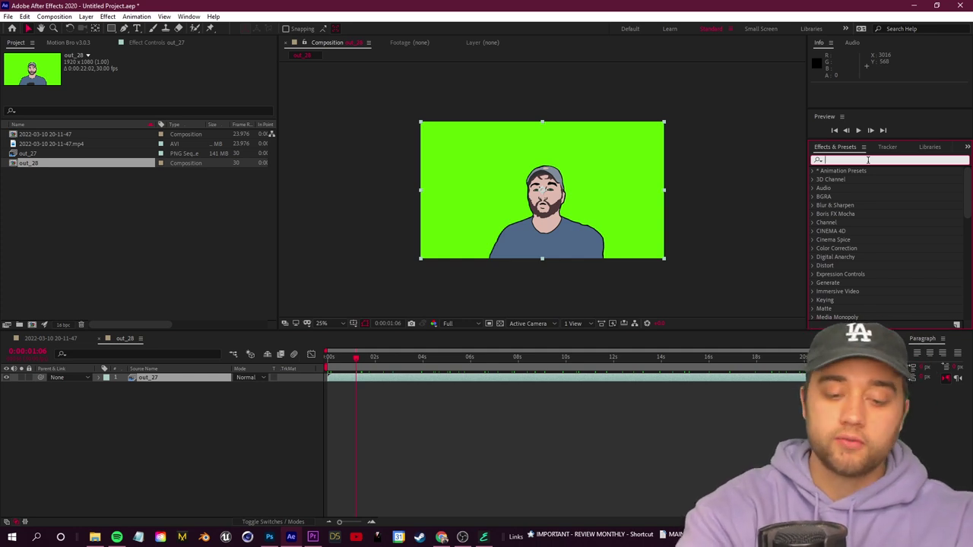
text(keylight)
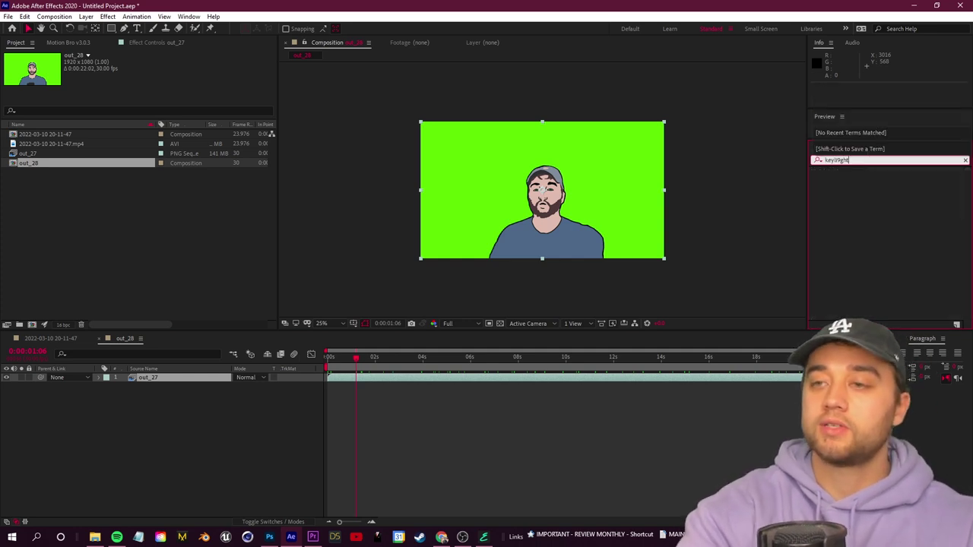
drag(852, 214, 162, 383)
scroll(506, 190, up, 4)
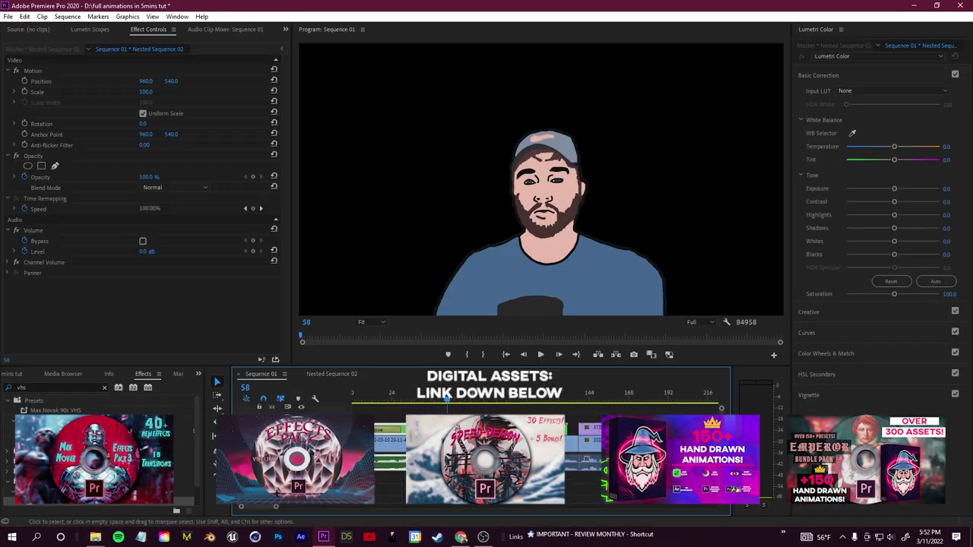
- Browse the K: drive in File Explorer for background media to place behind the keyed cartoon
scroll(456, 456, down, 1)
drag(47, 501, 414, 429)
click(175, 240)
click(197, 257)
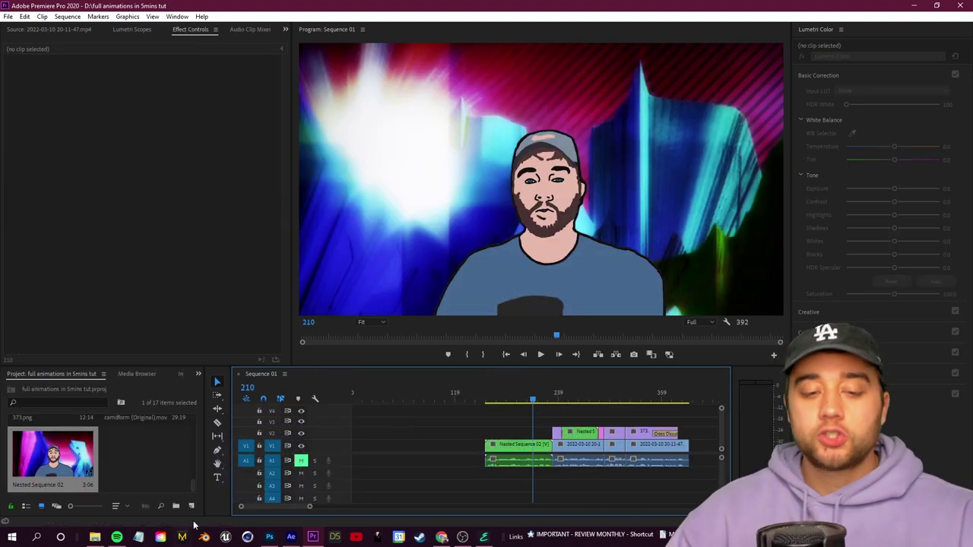
- Switch to Photoshop, set the foreground colour to red ff0000, and activate the Brush tool
click(269, 536)
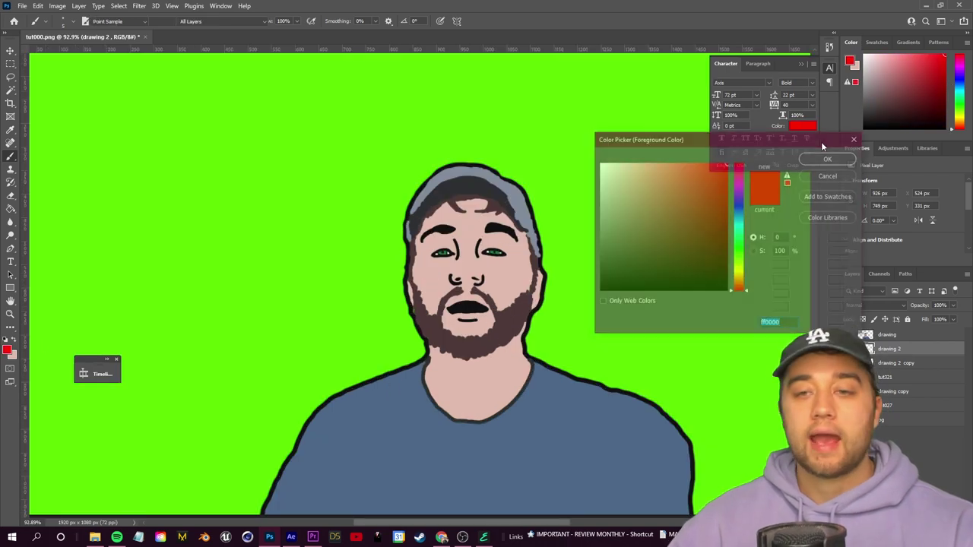
click(829, 158)
key(b)
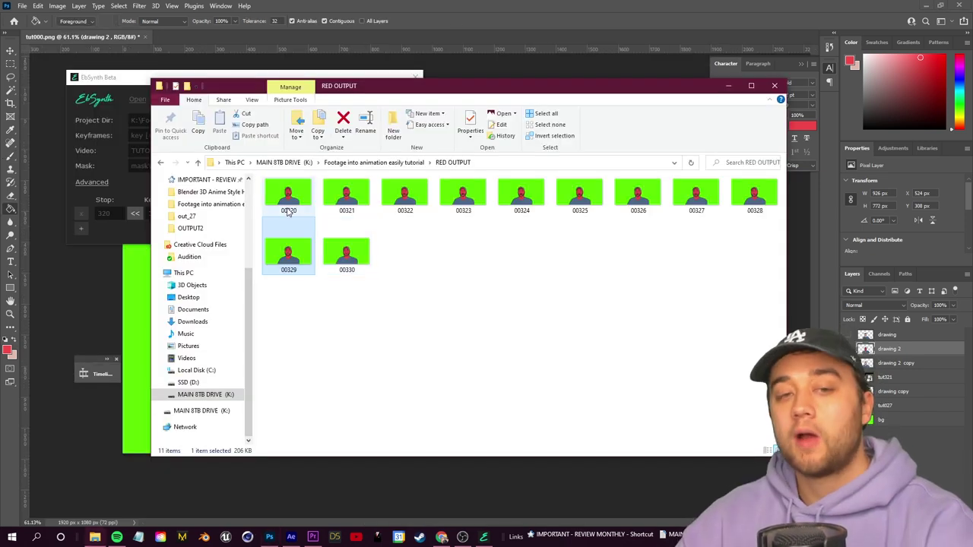
- Preview several rendered frames in the RED OUTPUT folder, including 00324, 00340 and 00345, to check the red devil version
double_click(346, 191)
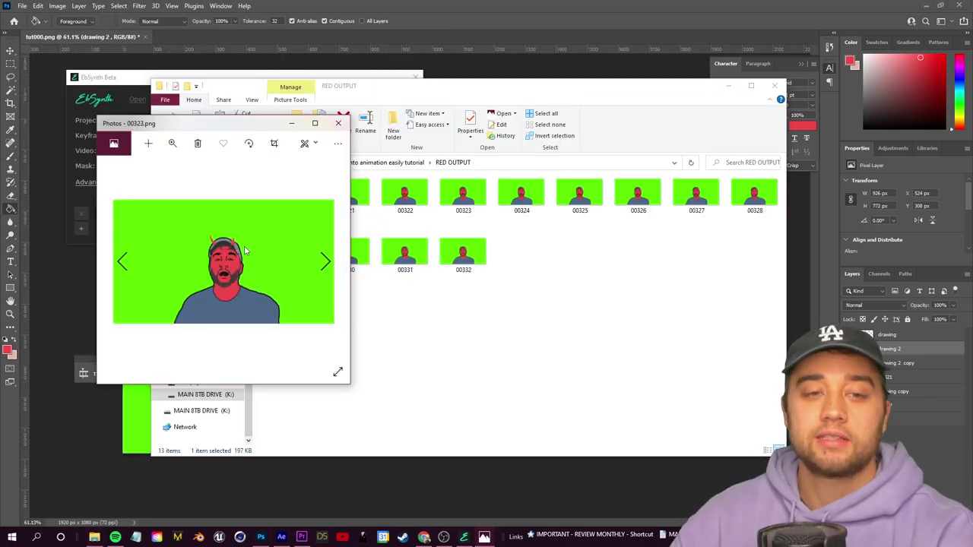
key(Right)
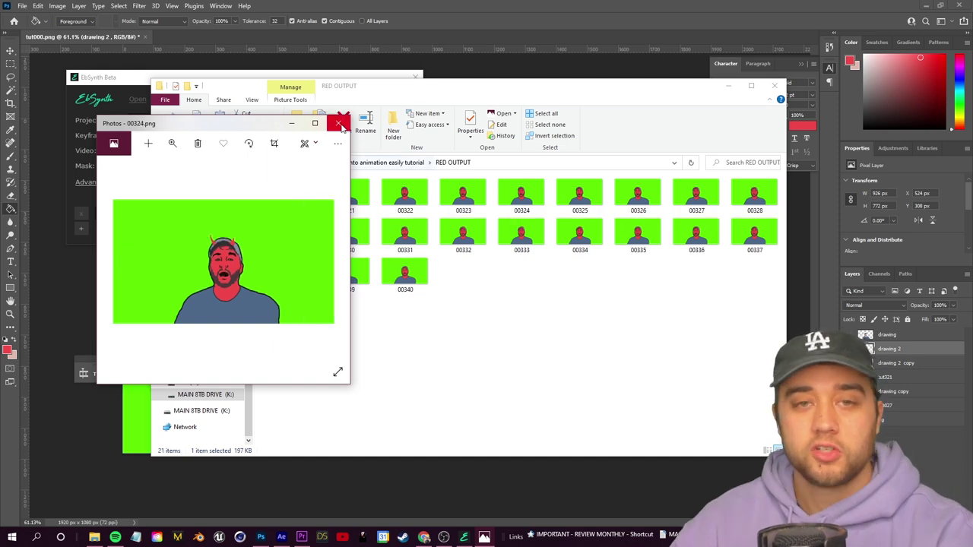
click(340, 123)
double_click(405, 273)
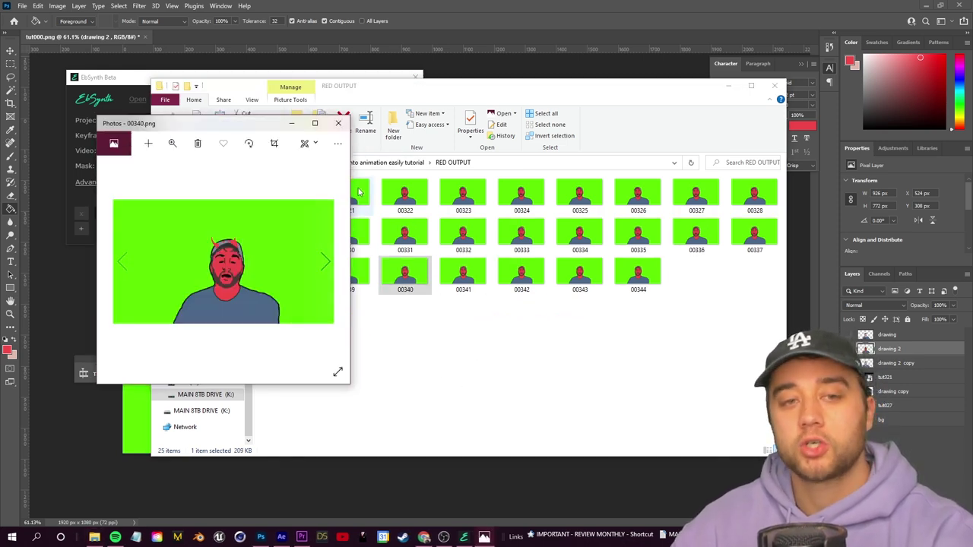
click(339, 123)
double_click(695, 298)
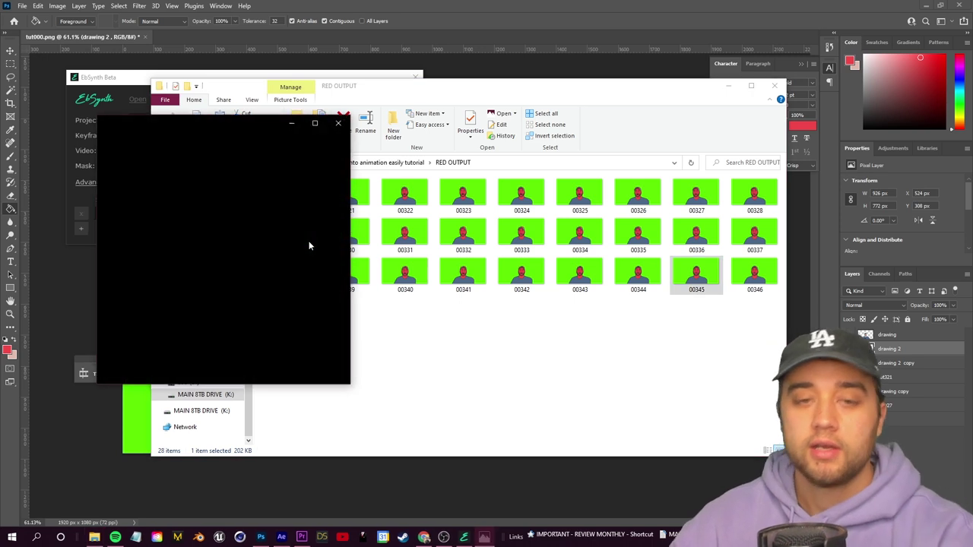
click(340, 120)
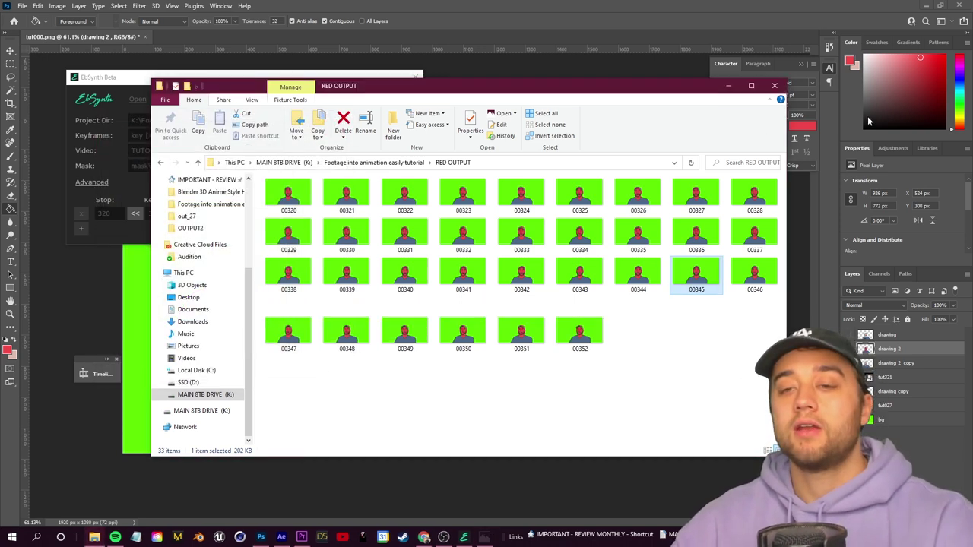
- Minimize the RED OUTPUT folder, bring up the EbSynth project, and return to the red devil drawing in Photoshop
click(729, 85)
click(395, 214)
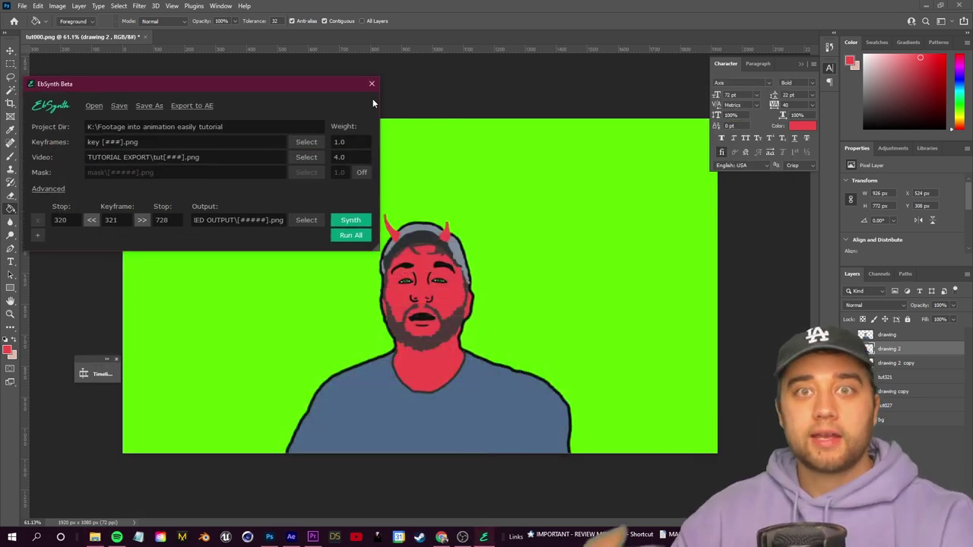
click(399, 4)
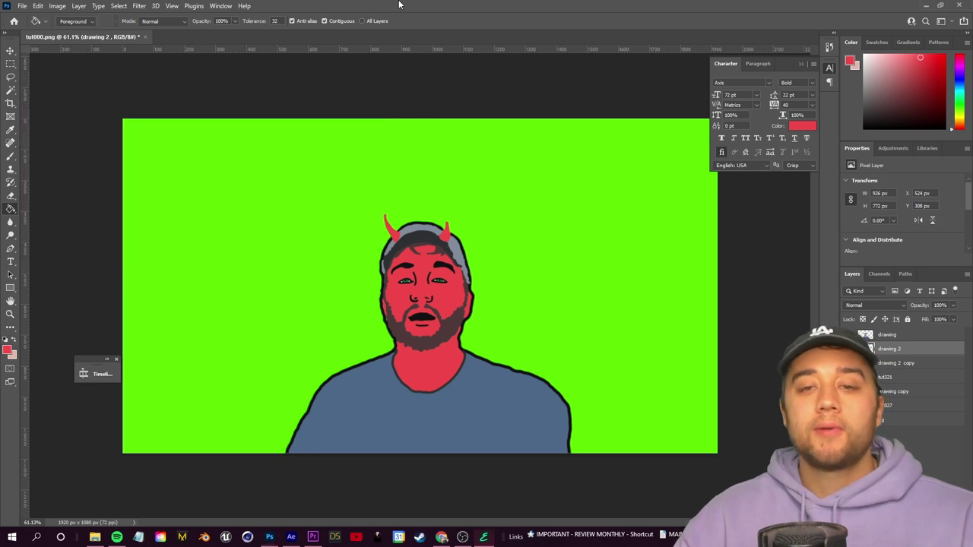
- Select the Brush tool and browse its brush presets down to the Splash and Drop brushes
click(11, 158)
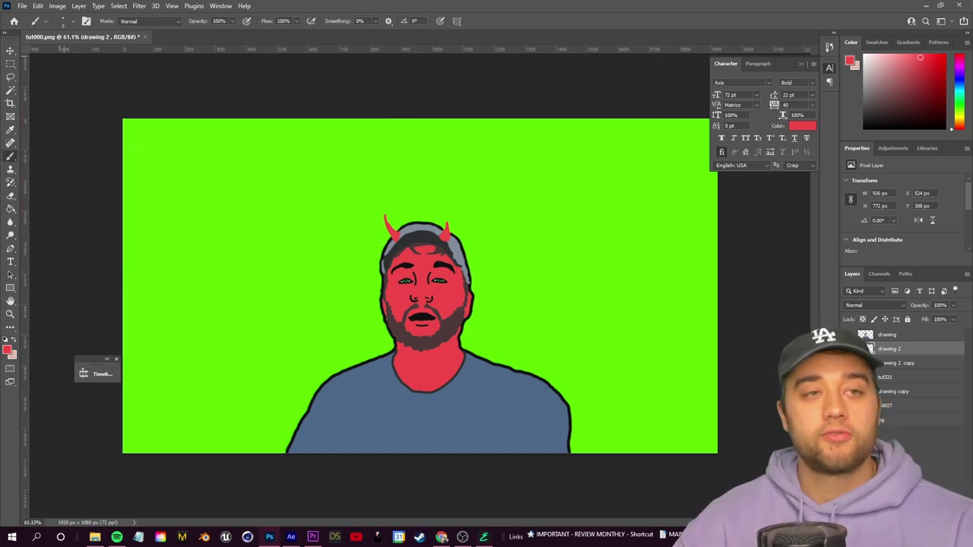
click(68, 22)
scroll(115, 164, down, 6)
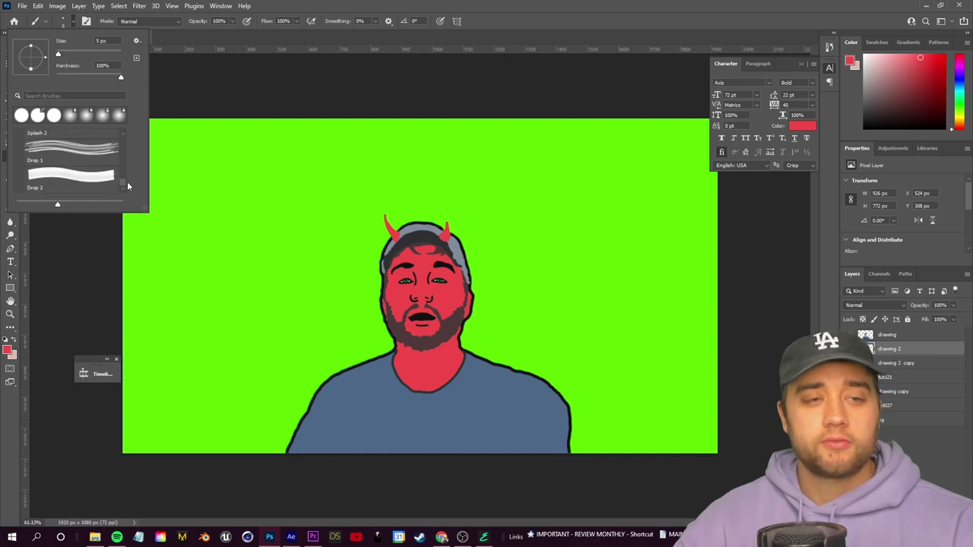
scroll(126, 175, down, 4)
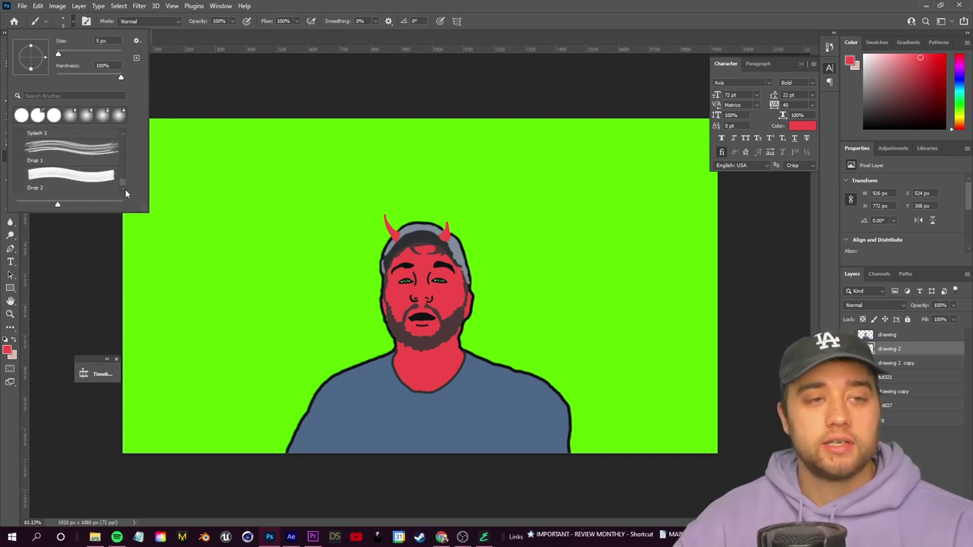